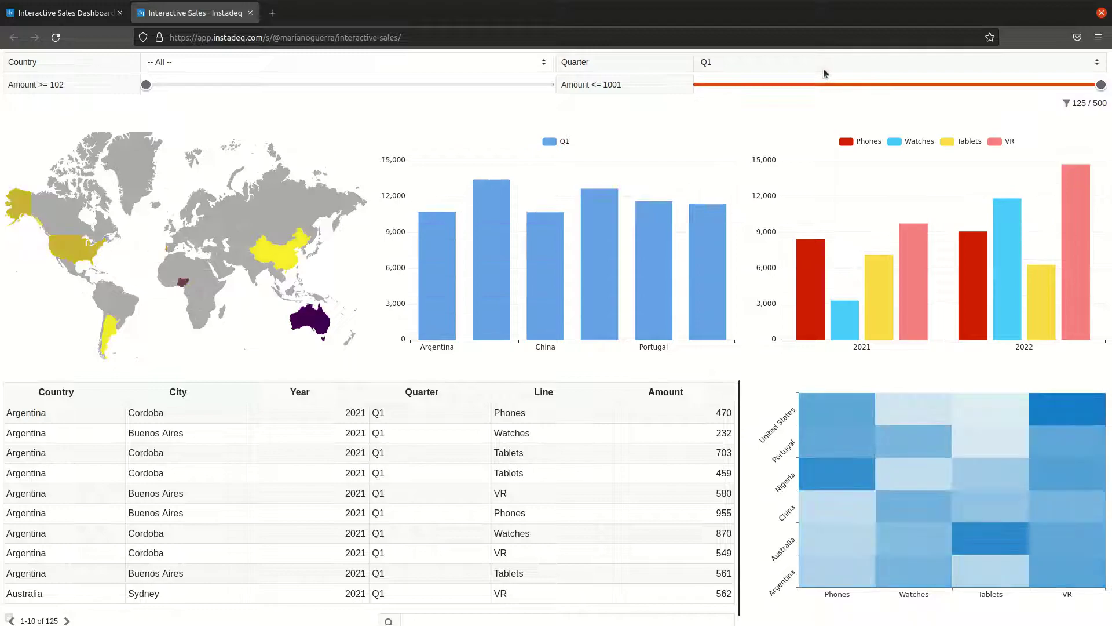
Reset the published dashboard's Quarter filter to All and filter Country by Argentina and China
left_click(815, 80)
left_click(388, 67)
left_click(341, 143)
left_click(325, 65)
left_click(302, 173)
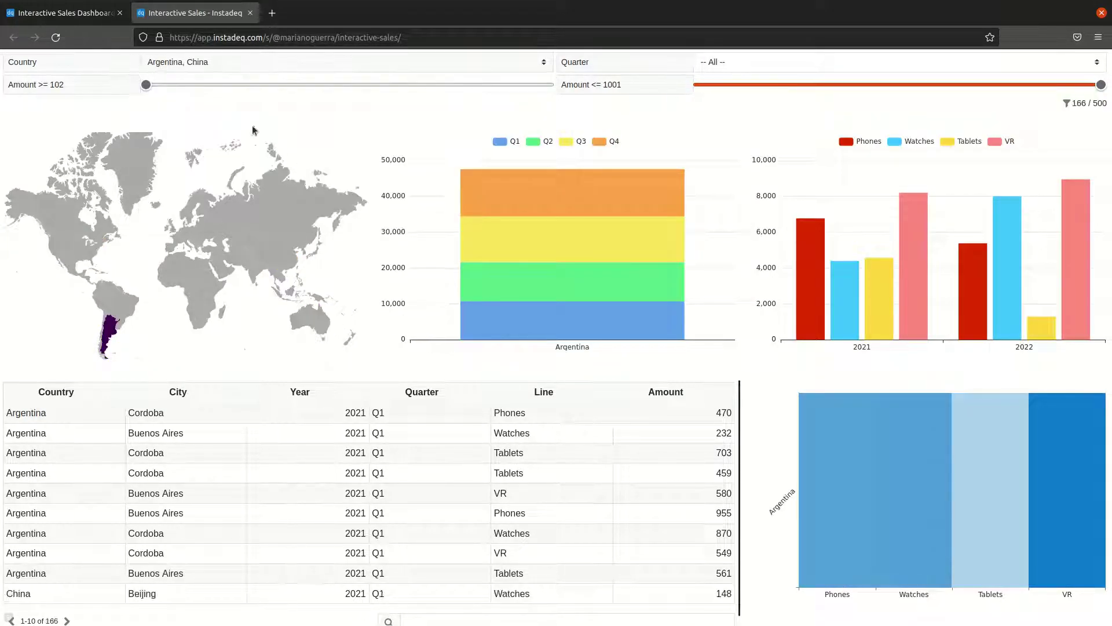
Return to the deck editor, create a new deck and title it Interactive Dashboard
left_click(61, 13)
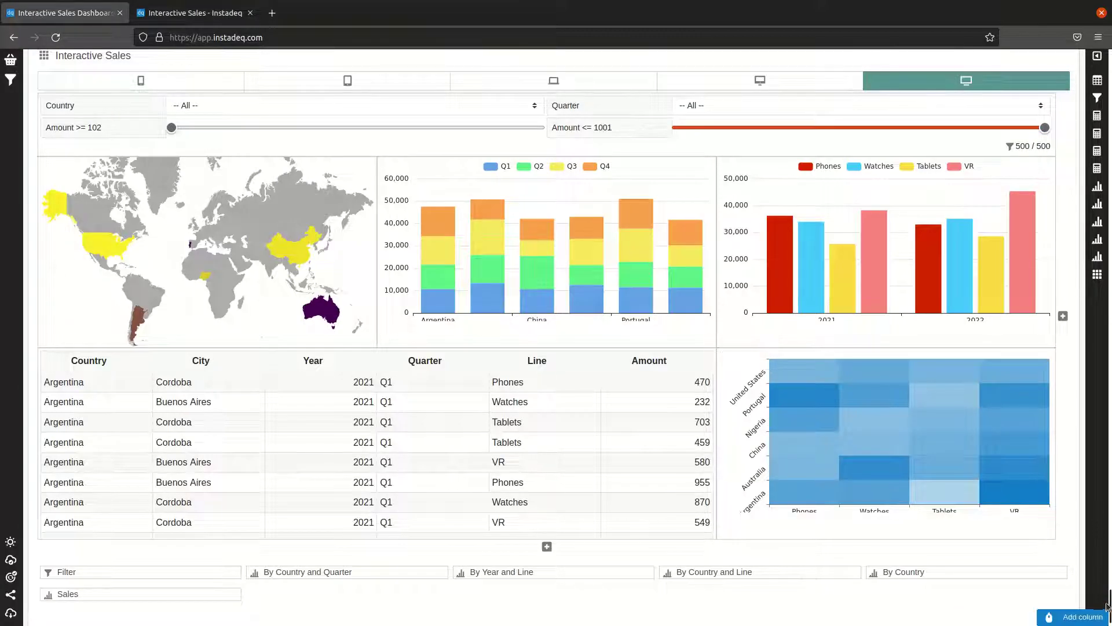
scroll(556, 336, "up", 20)
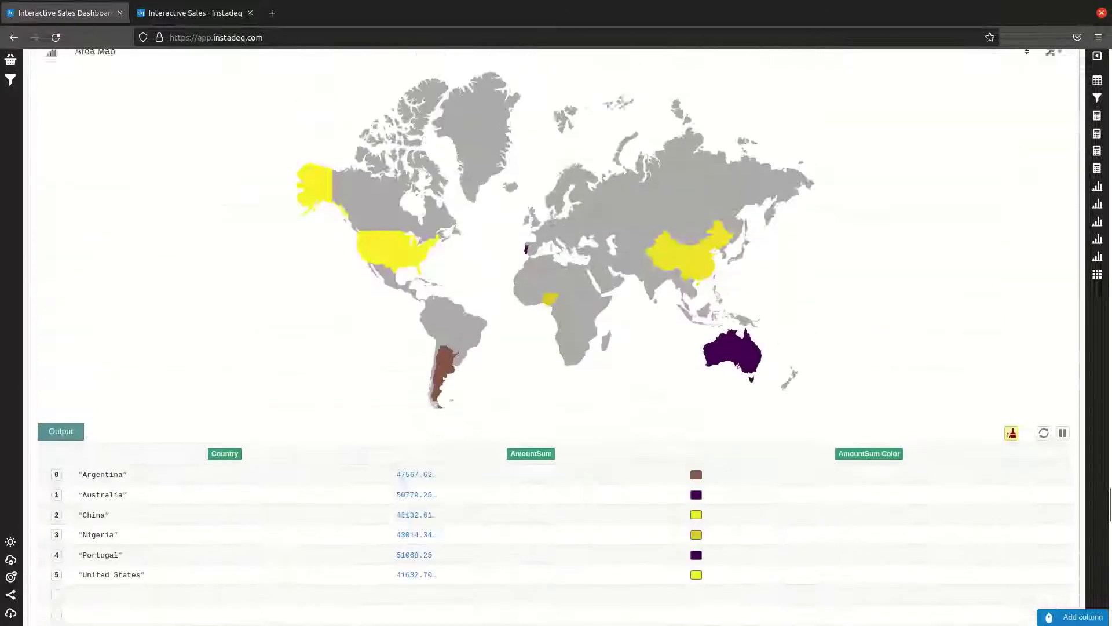
scroll(1096, 61, "up", 20)
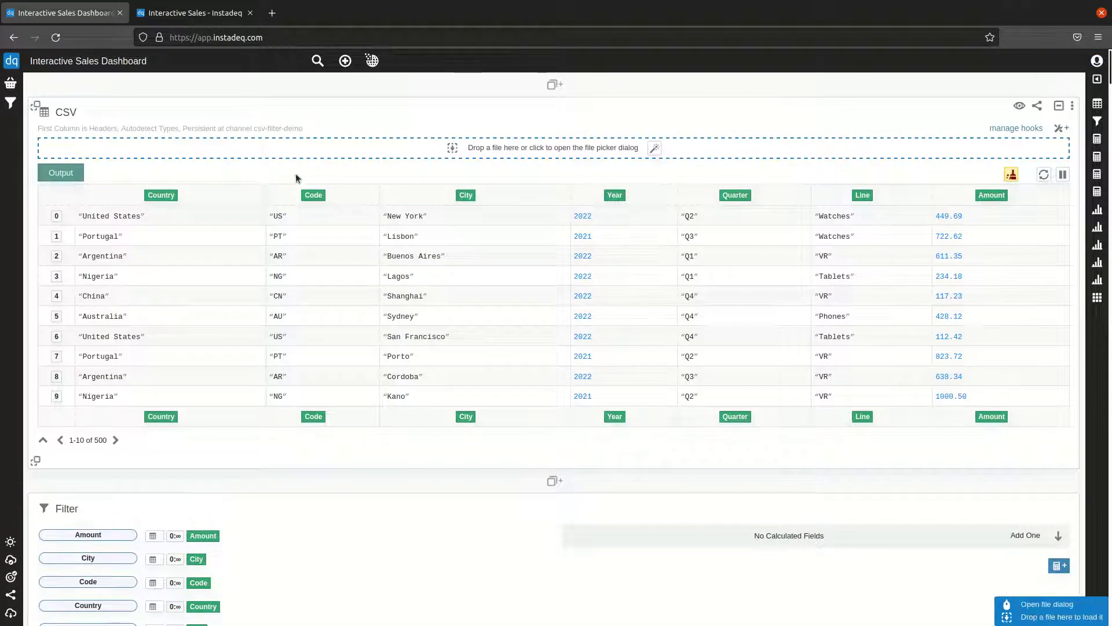
left_click(345, 60)
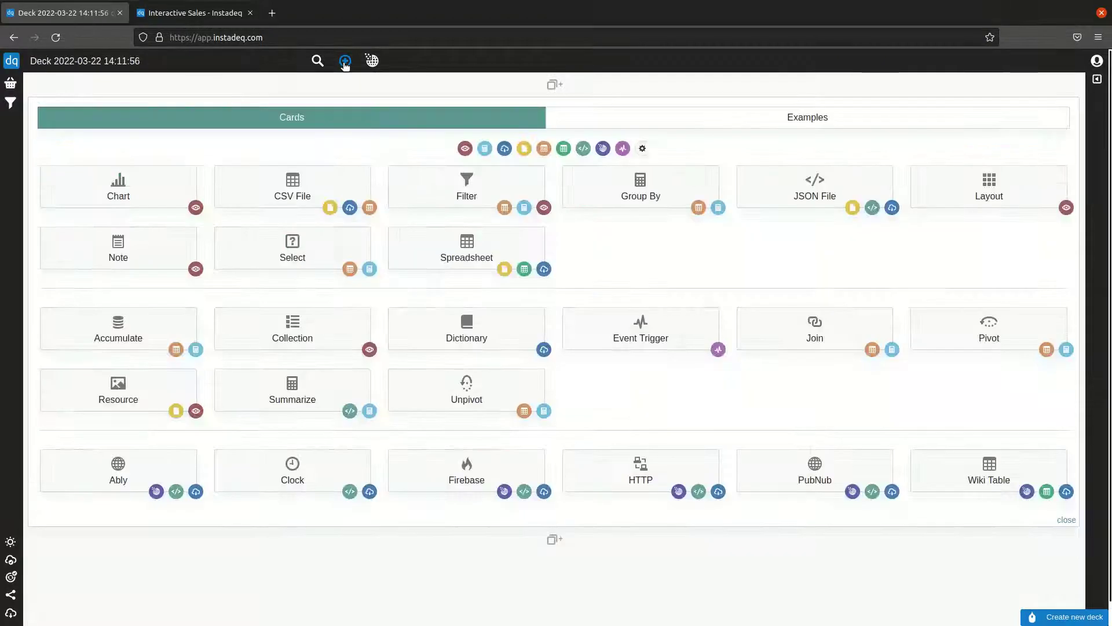
left_click(189, 68)
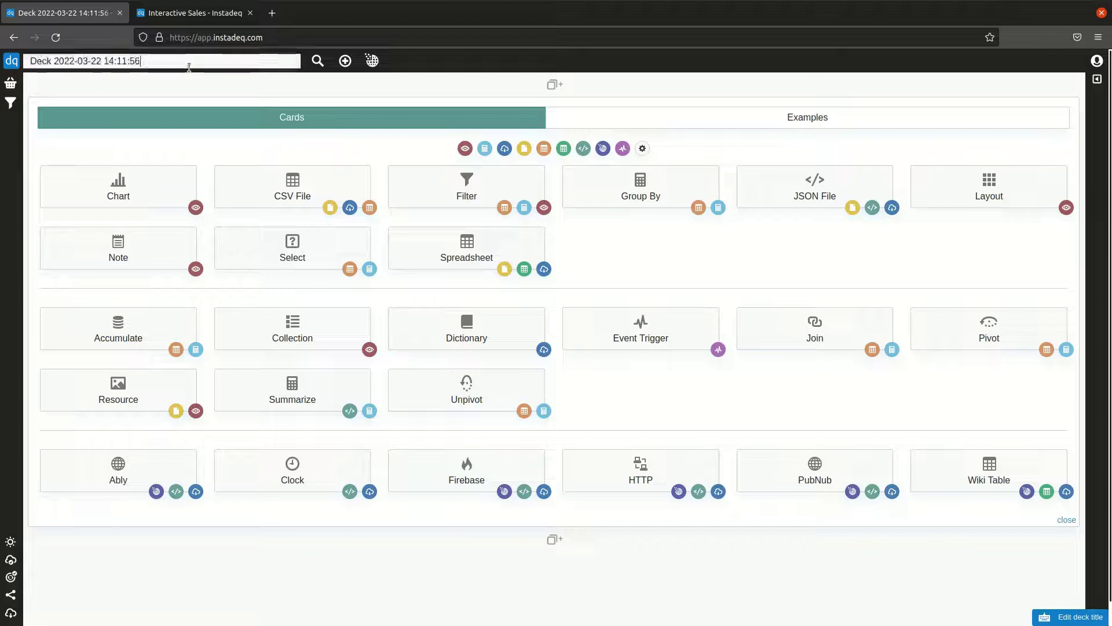
type("Intera")
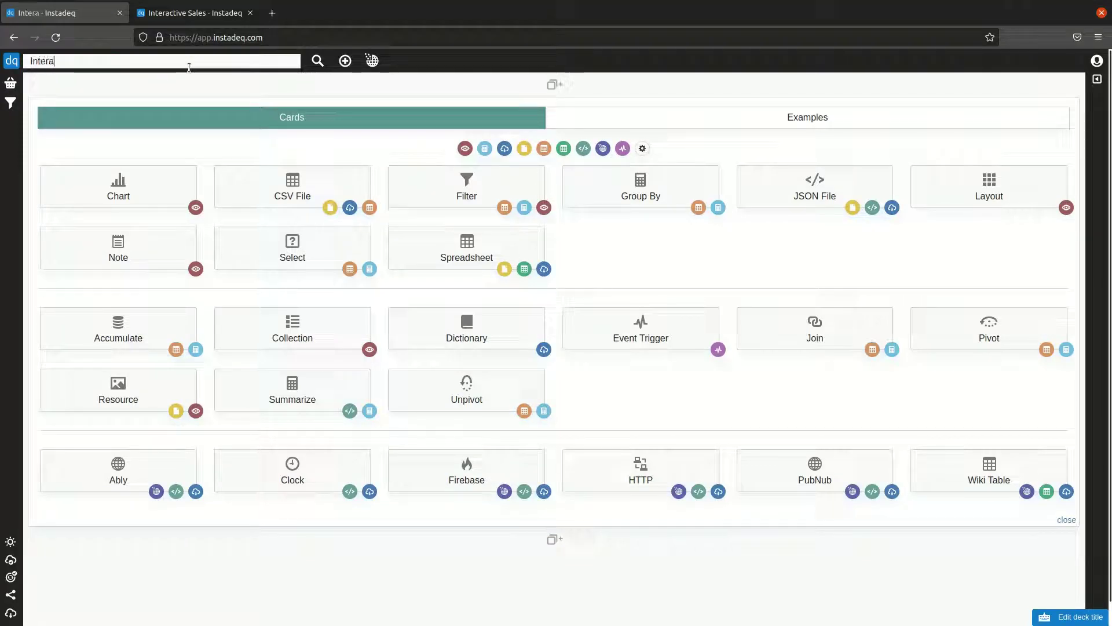
type("ctive Dashboard")
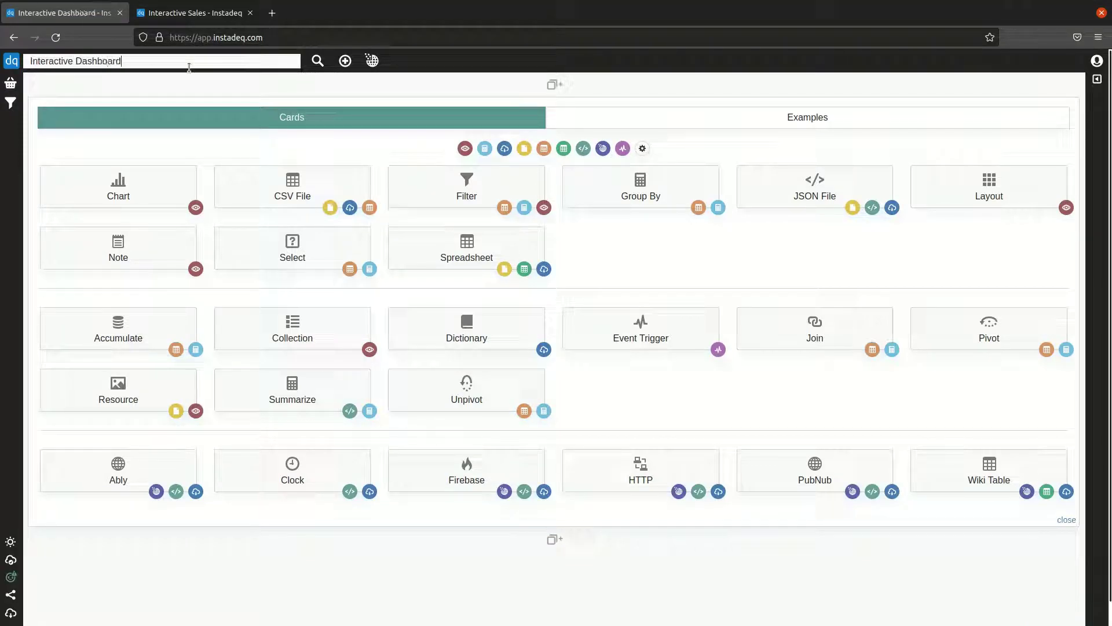
Add a CSV File card to the deck and load sales-2022.csv from the docs folder into it
left_click(248, 180)
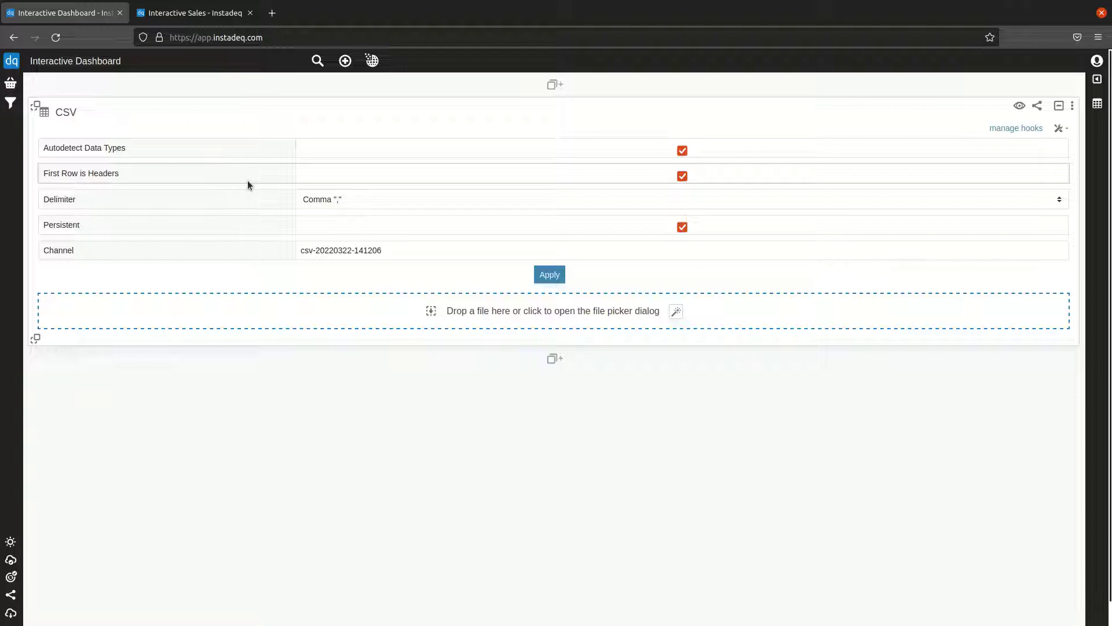
key("alt+Tab")
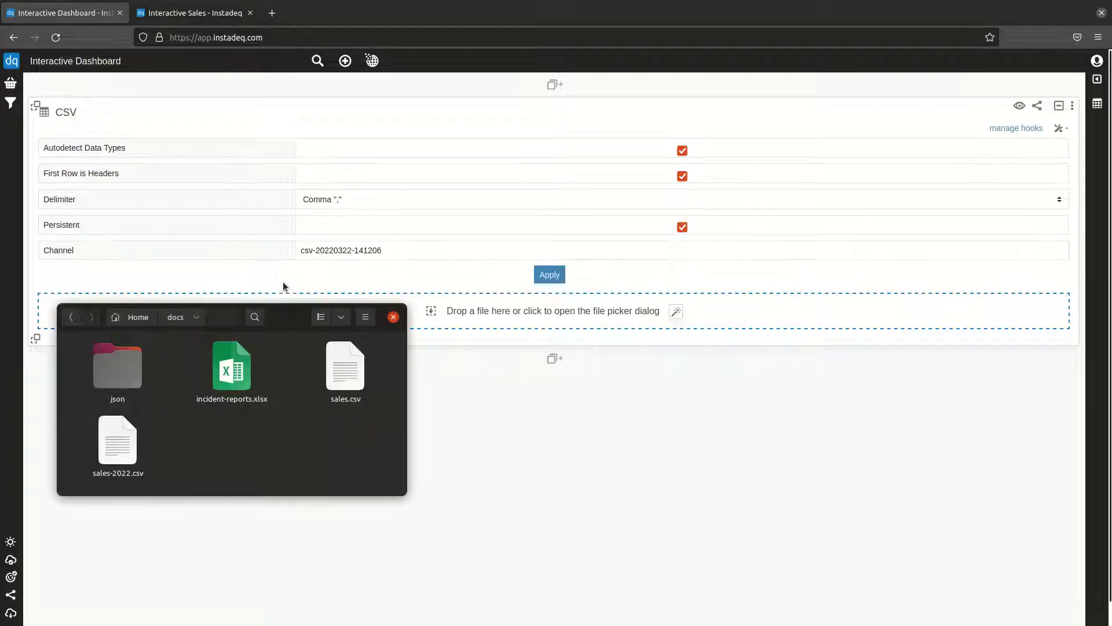
left_click(111, 458)
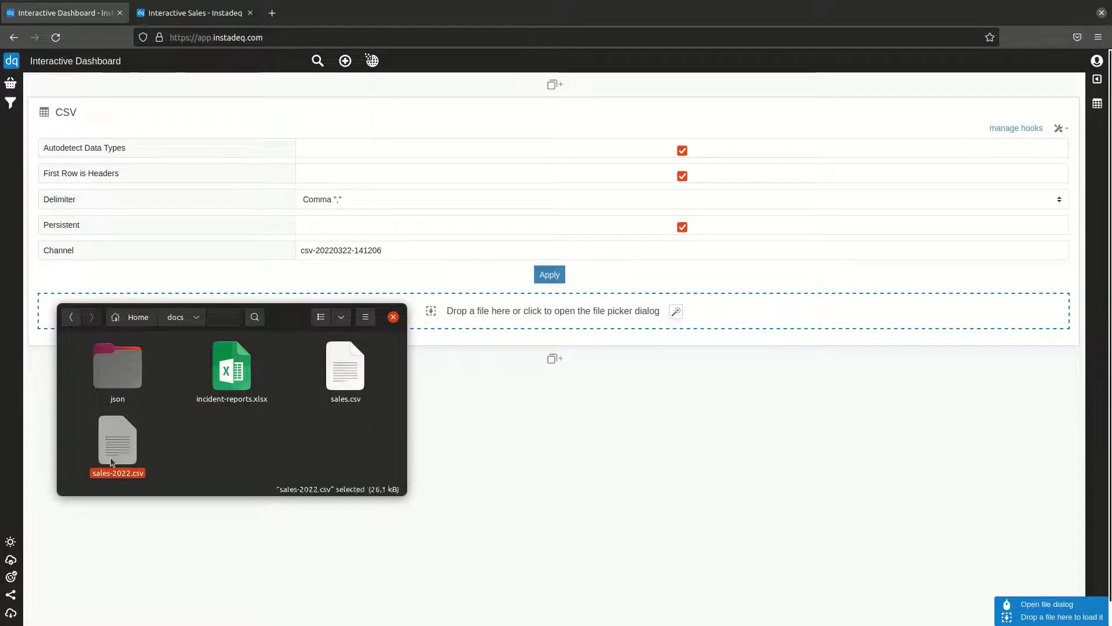
left_click_drag(110, 457, 457, 326)
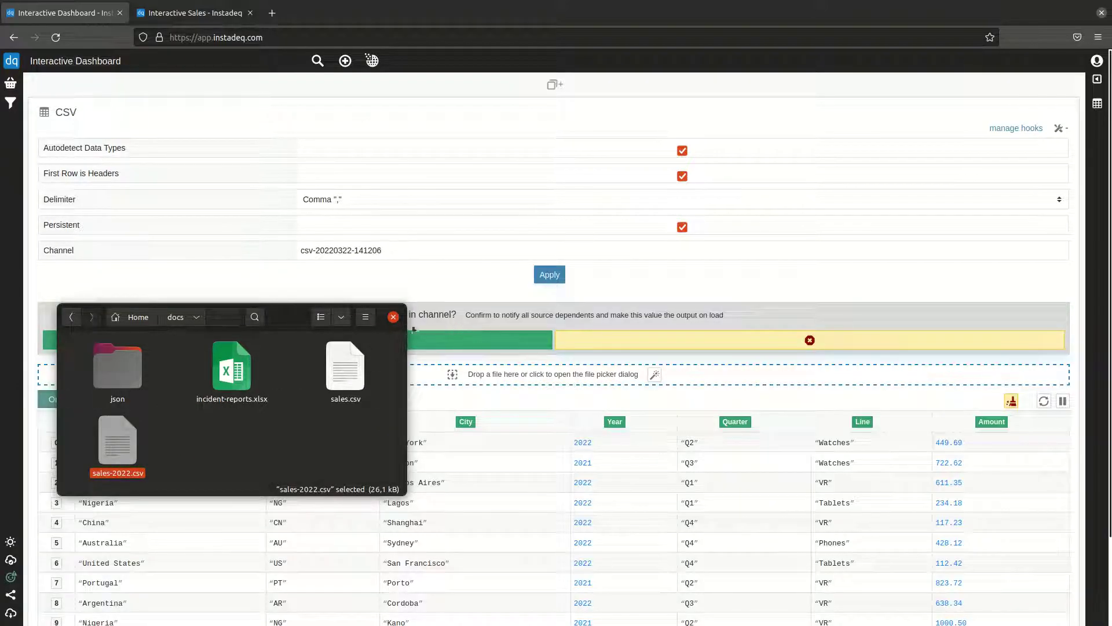
Confirm storing the loaded CSV data in the channel and collapse the CSV card's configuration options
left_click(384, 330)
left_click(371, 346)
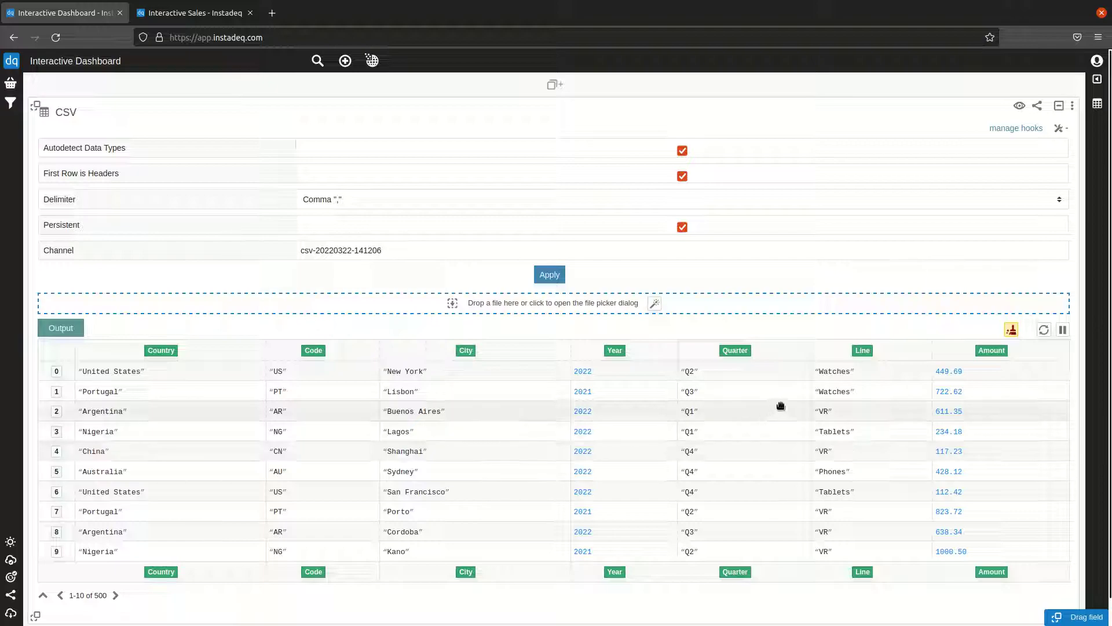
mouse_move(959, 392)
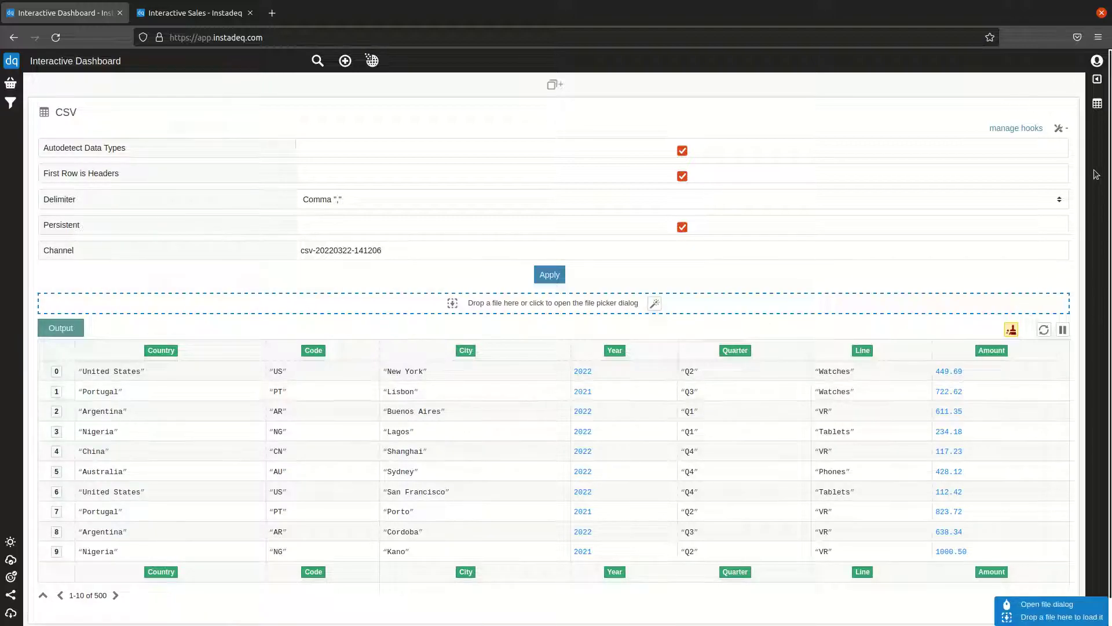
left_click(1064, 129)
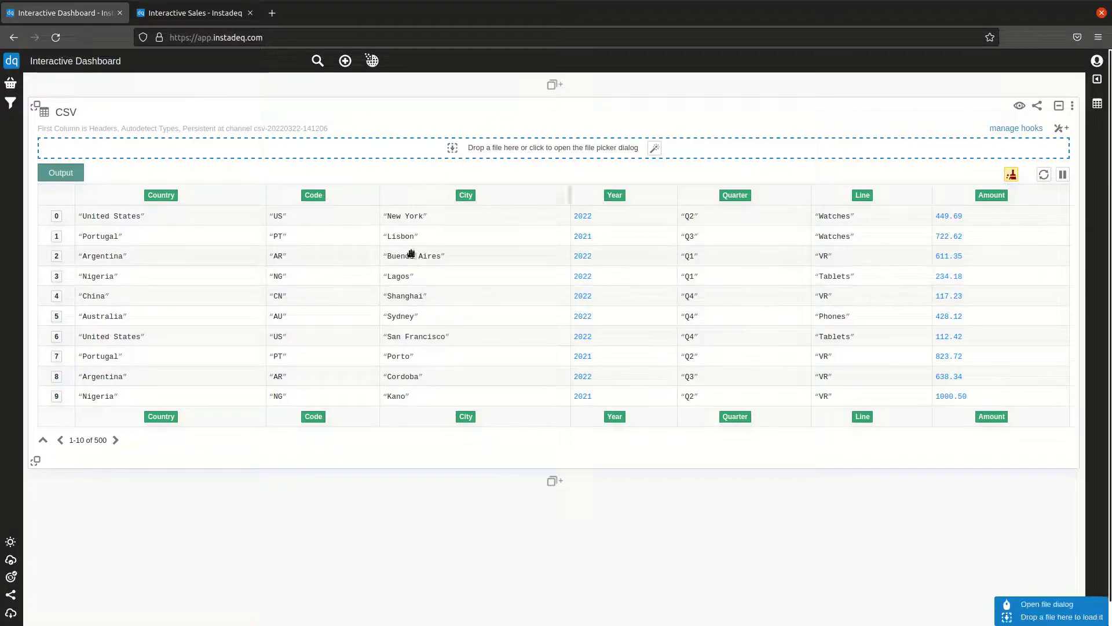
Add a Filter card below the CSV card and add all CSV fields to its Select query
left_click(427, 480)
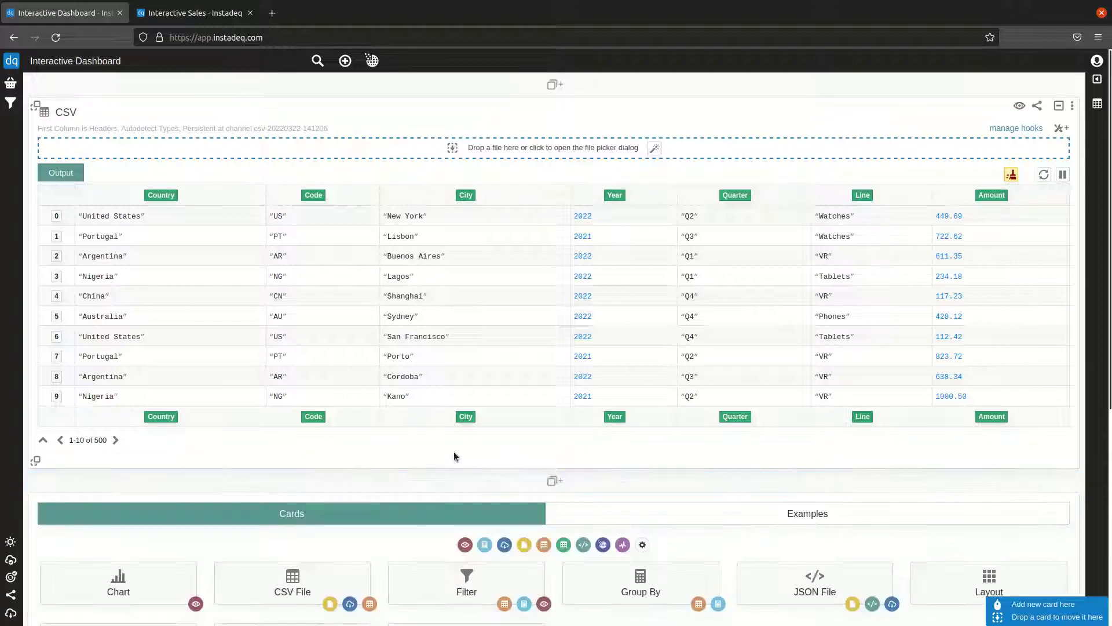
scroll(454, 452, "down", 3)
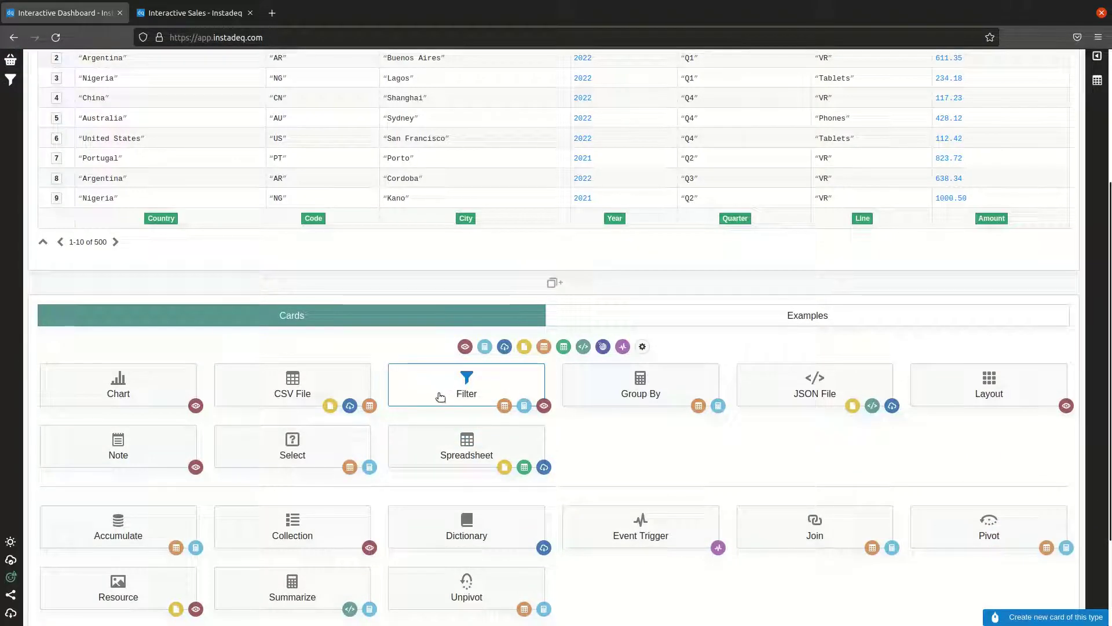
left_click(439, 398)
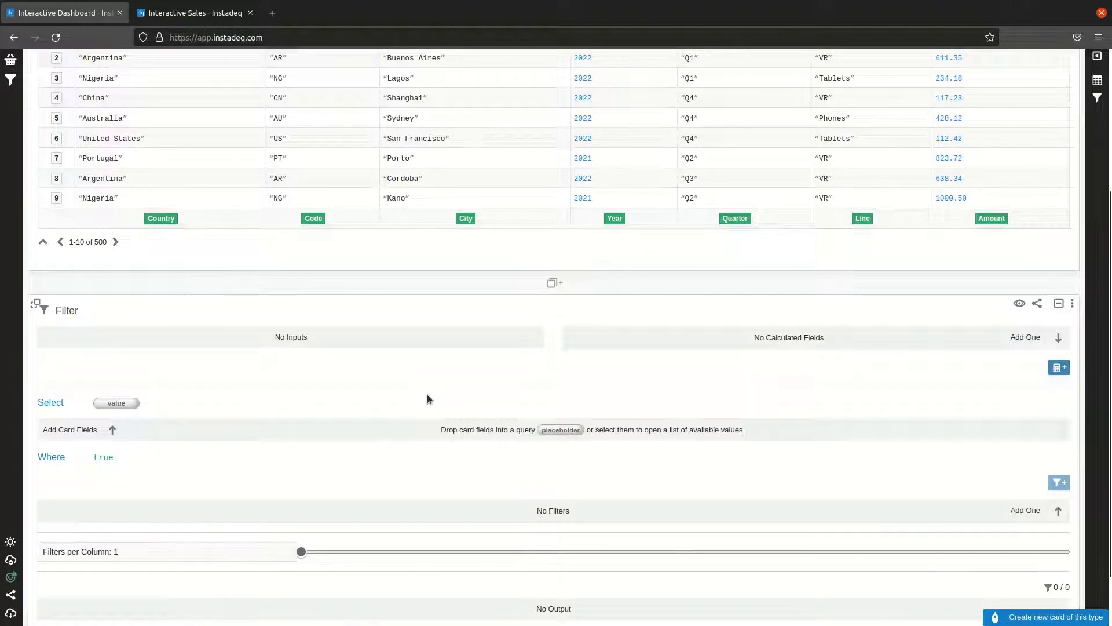
left_click(117, 403)
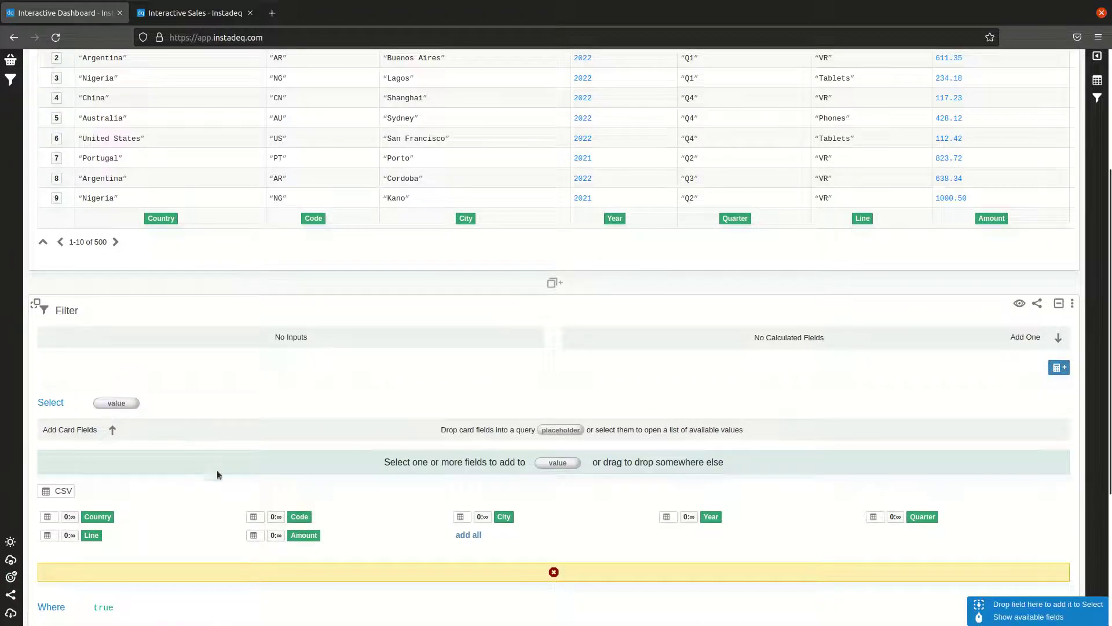
left_click(476, 542)
scroll(550, 360, "down", 5)
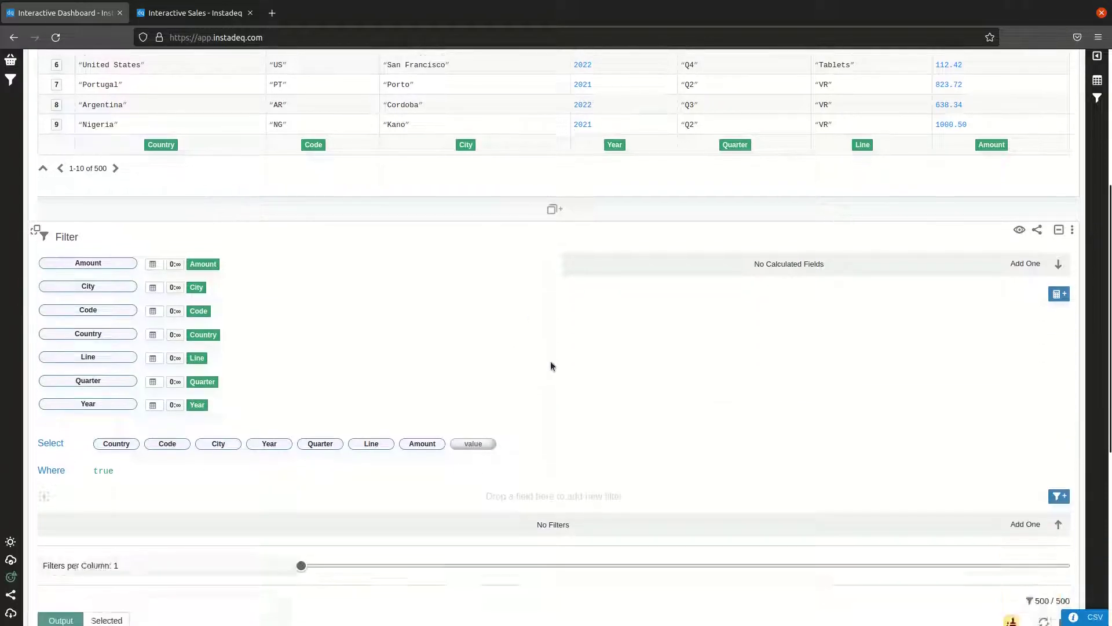
Add one filter for Country, one for Quarter and two for Amount to the Filter card
scroll(638, 200, "up", 3)
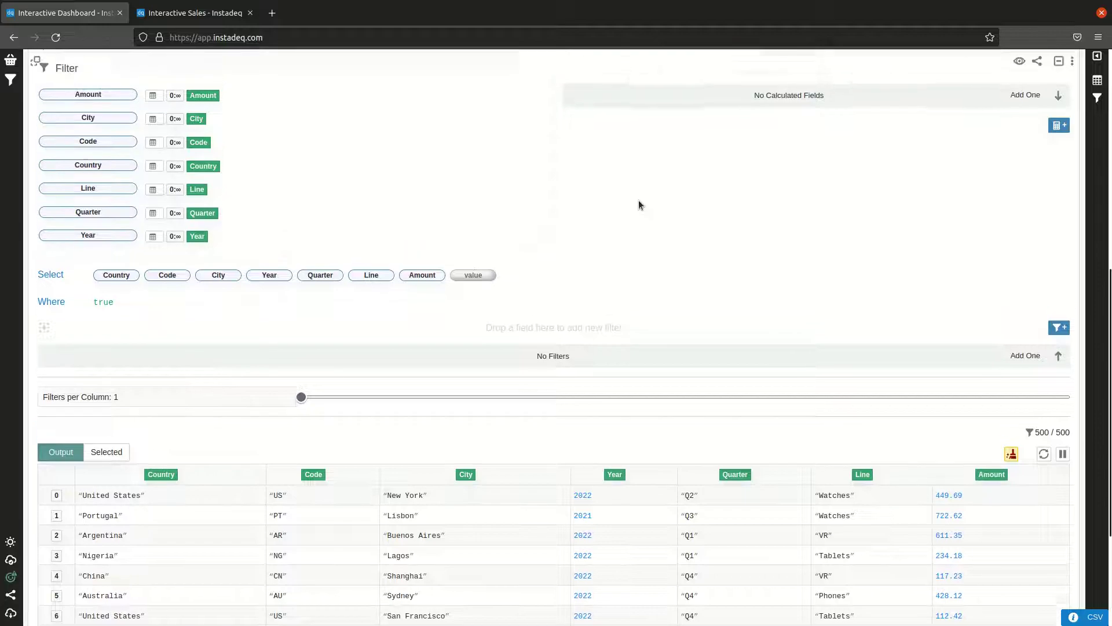
scroll(604, 230, "down", 1)
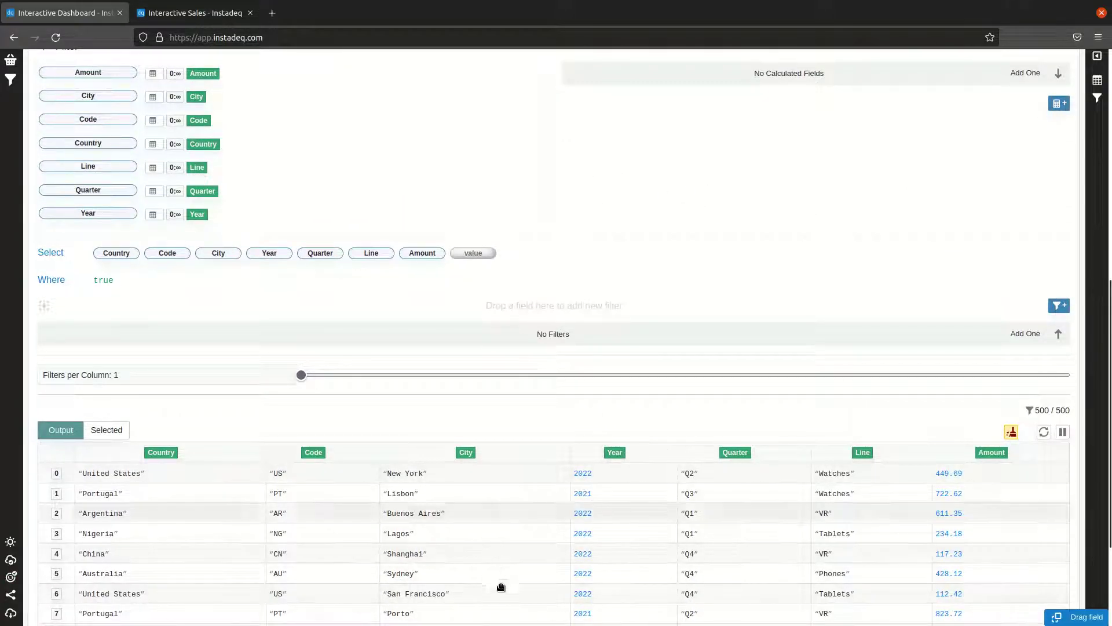
scroll(653, 173, "up", 1)
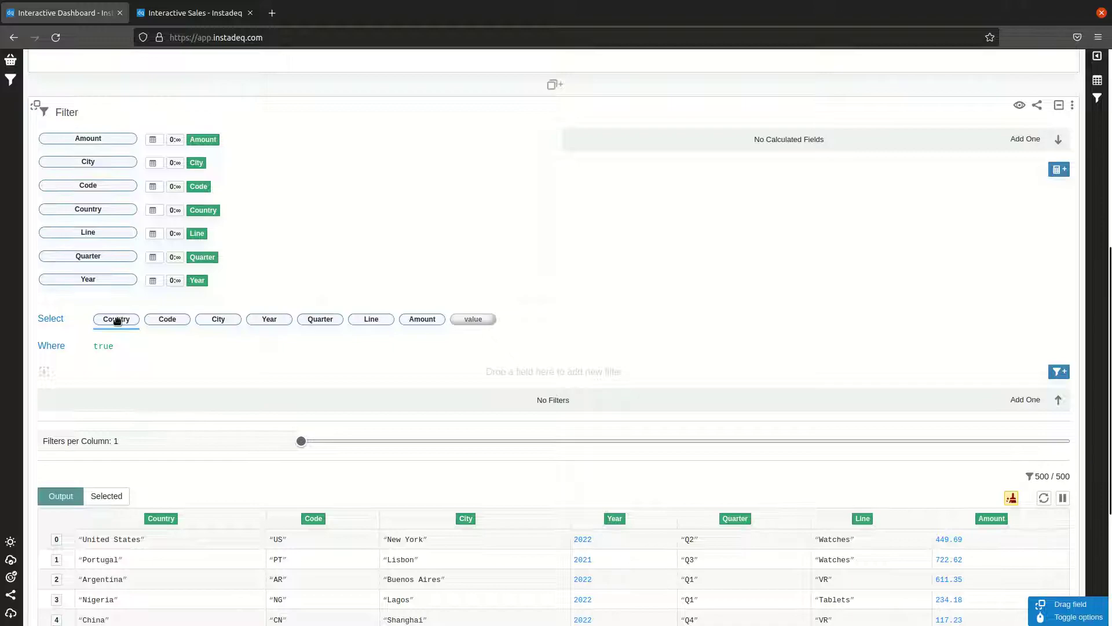
left_click_drag(114, 319, 431, 377)
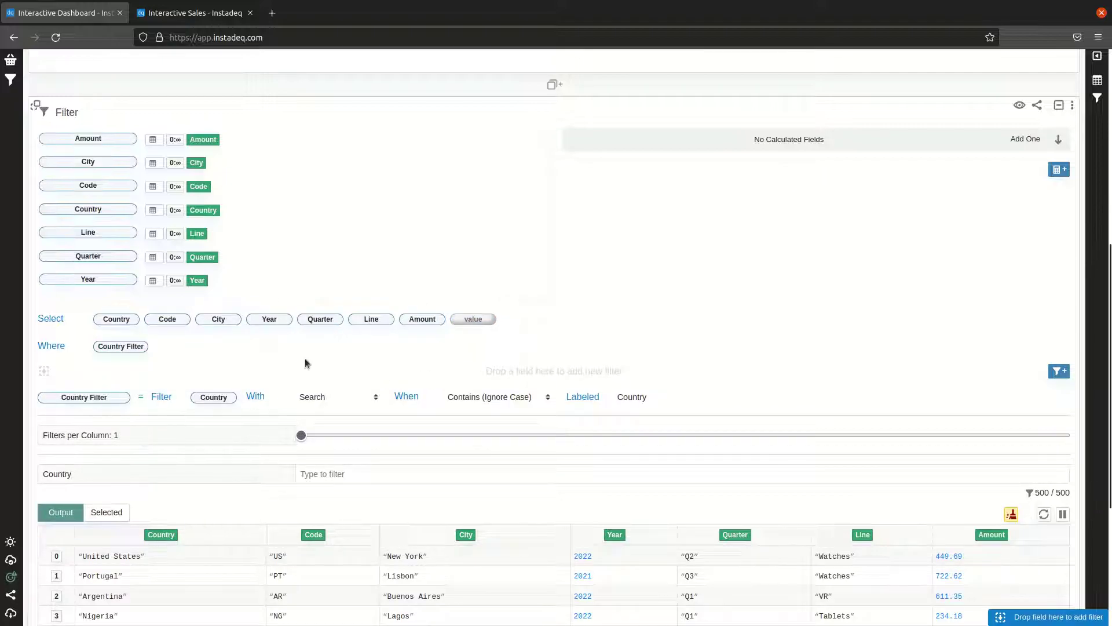
left_click_drag(315, 324, 390, 370)
left_click_drag(422, 319, 424, 379)
left_click_drag(423, 319, 448, 374)
scroll(650, 334, "down", 3)
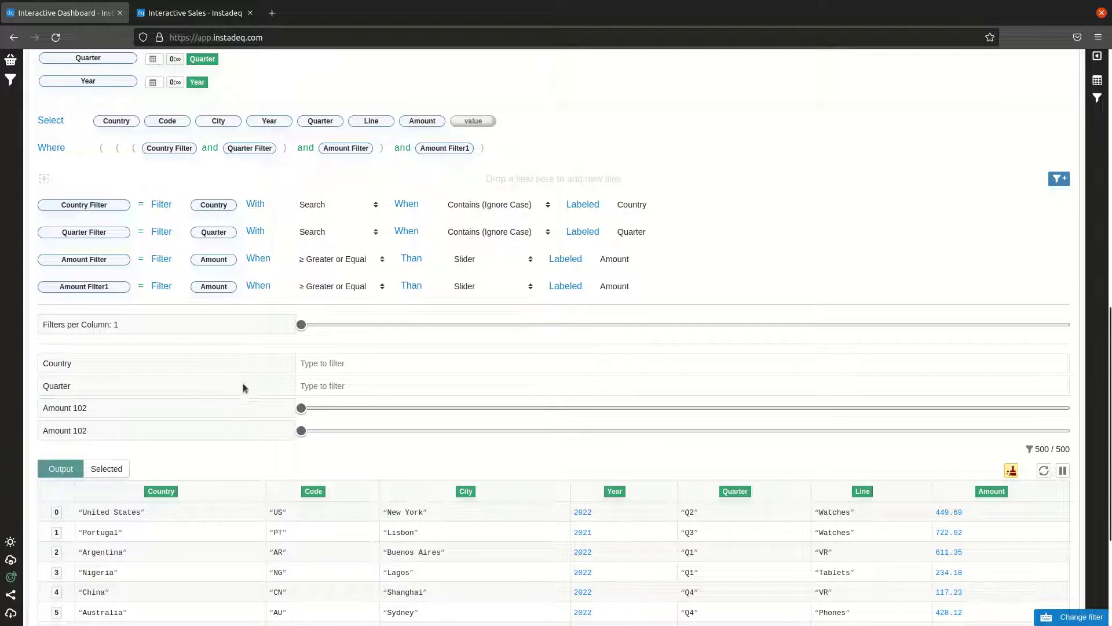
Preview the Filter card in read-only view and switch it back to edit view
scroll(943, 236, "up", 5)
left_click(1020, 172)
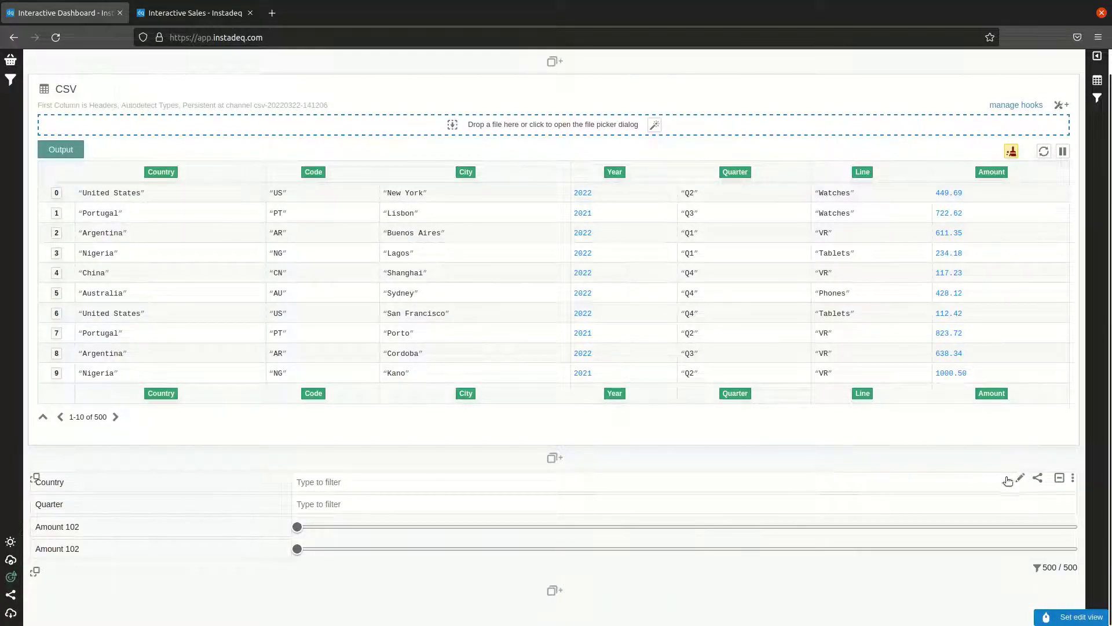
left_click(1020, 479)
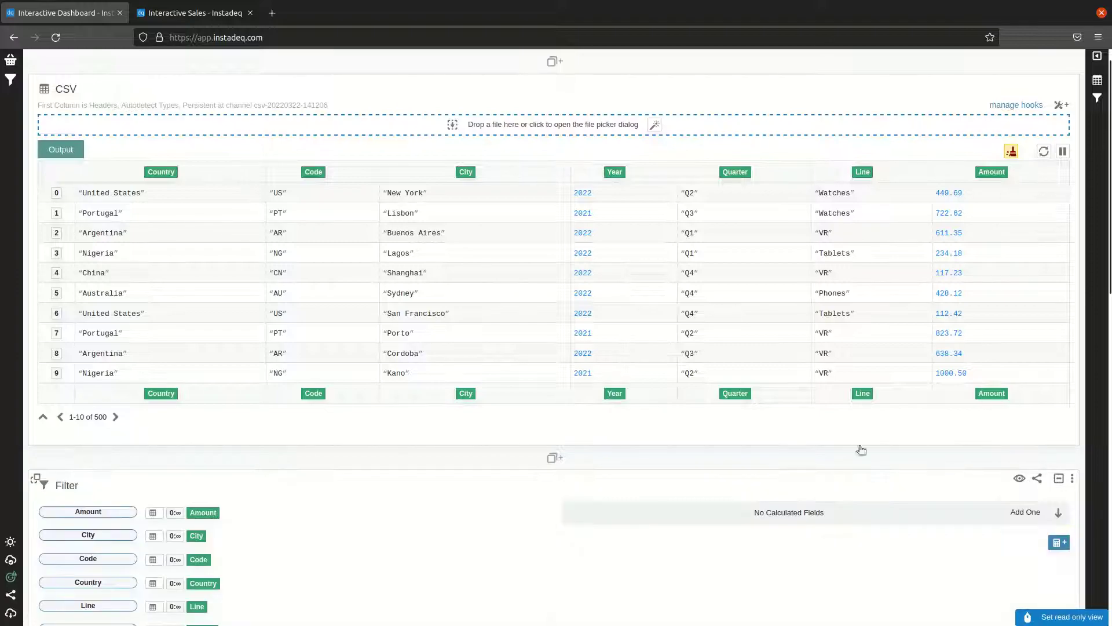
Set the Filter card's Filters per Column value to 2
scroll(777, 432, "down", 8)
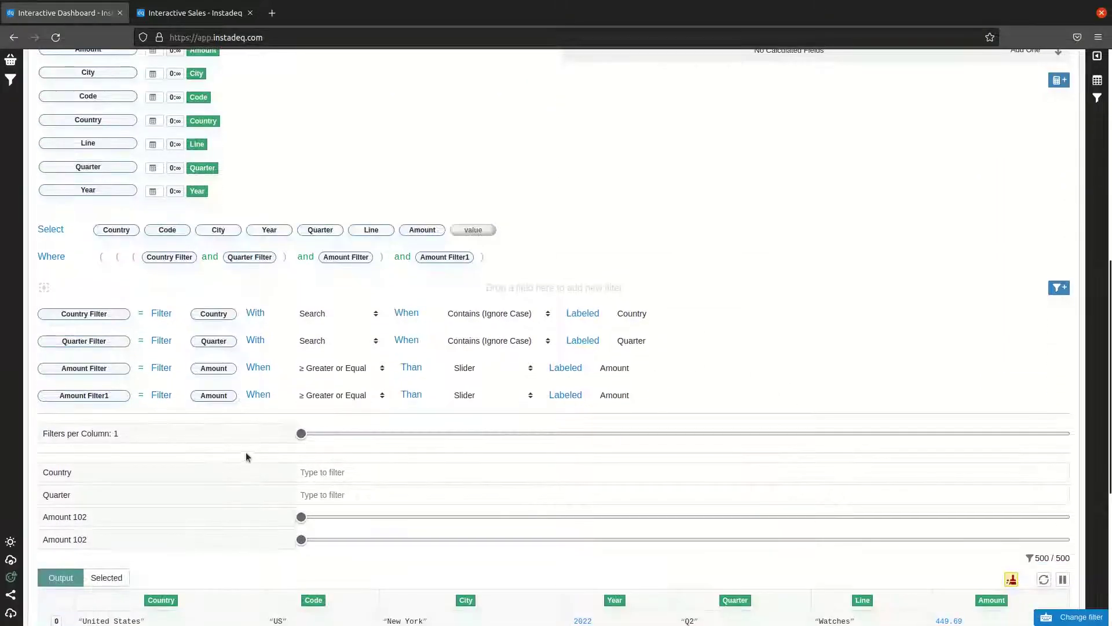
scroll(248, 456, "down", 1)
left_click_drag(305, 366, 326, 367)
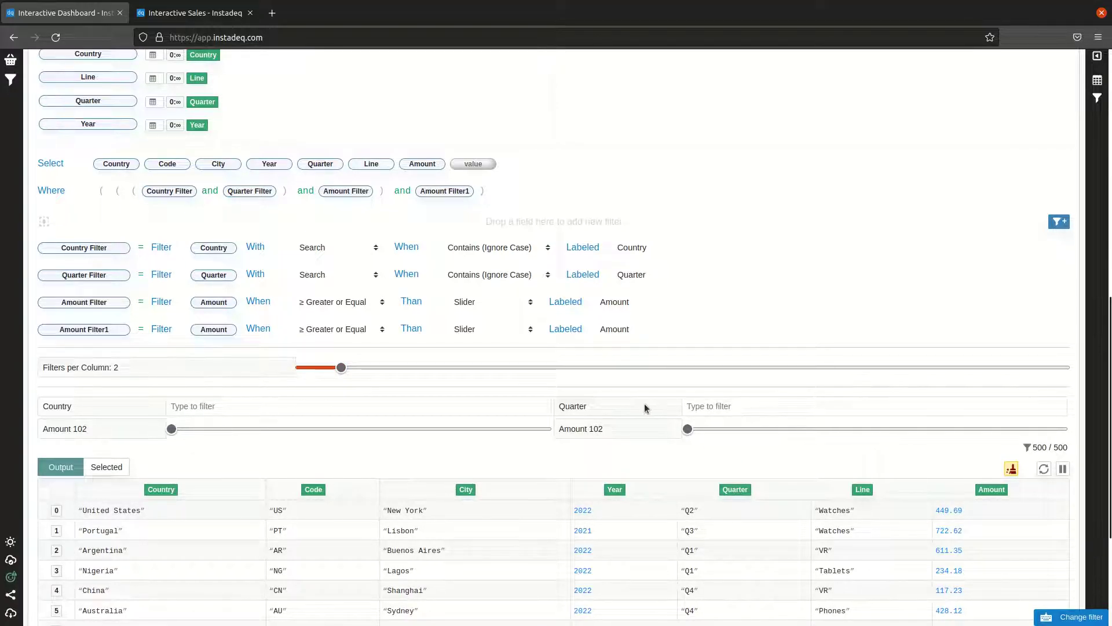
Change the Country filter's input type to Multi Select and the Quarter filter's input type to Select
left_click(324, 248)
left_click(342, 299)
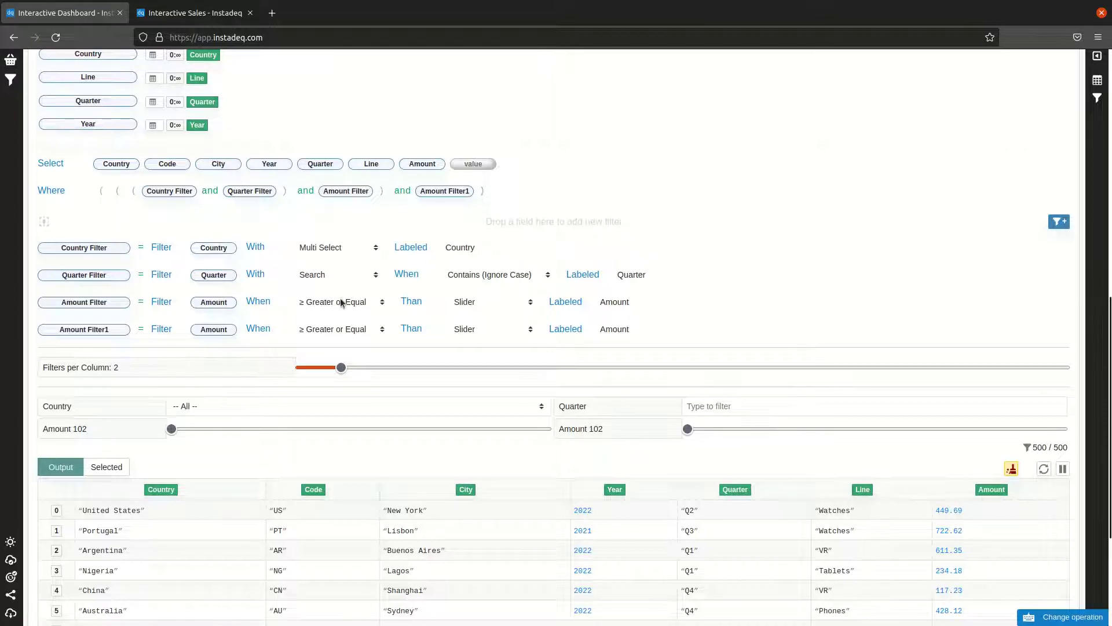
left_click(332, 277)
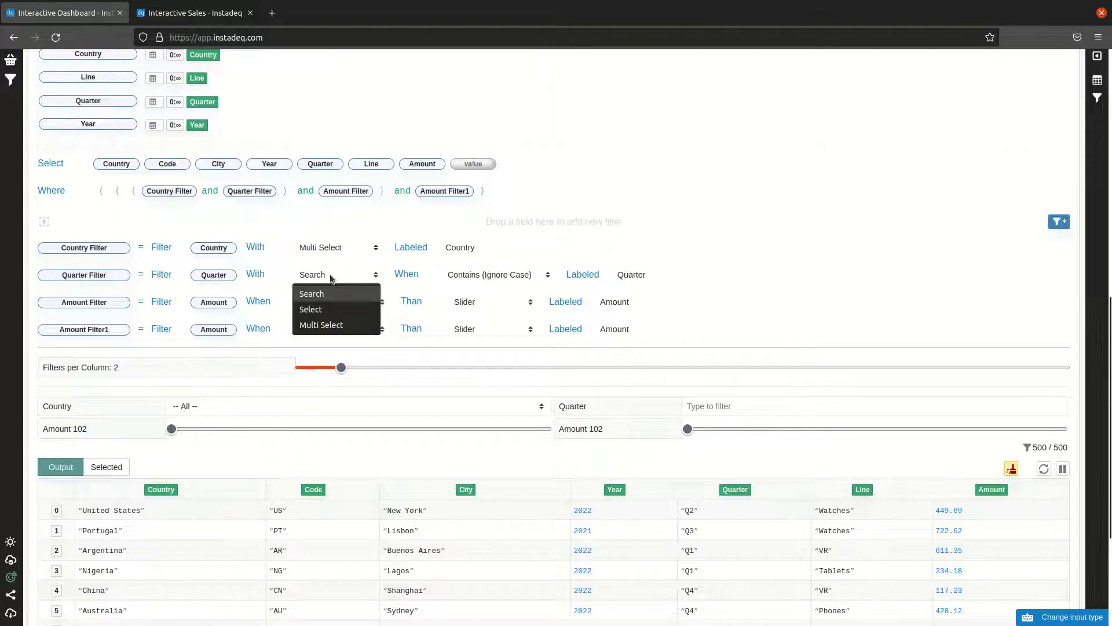
left_click(320, 312)
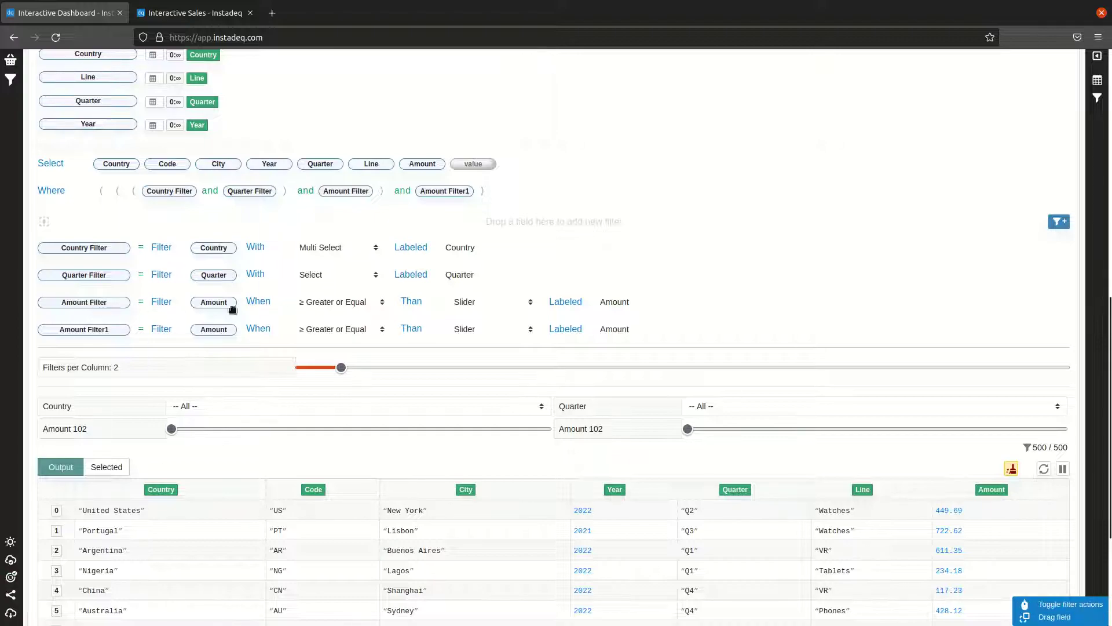
Label the first Amount filter "Amount >=" and make the second a Less or Equal filter labeled "Amount <="
left_click(667, 302)
type(">=")
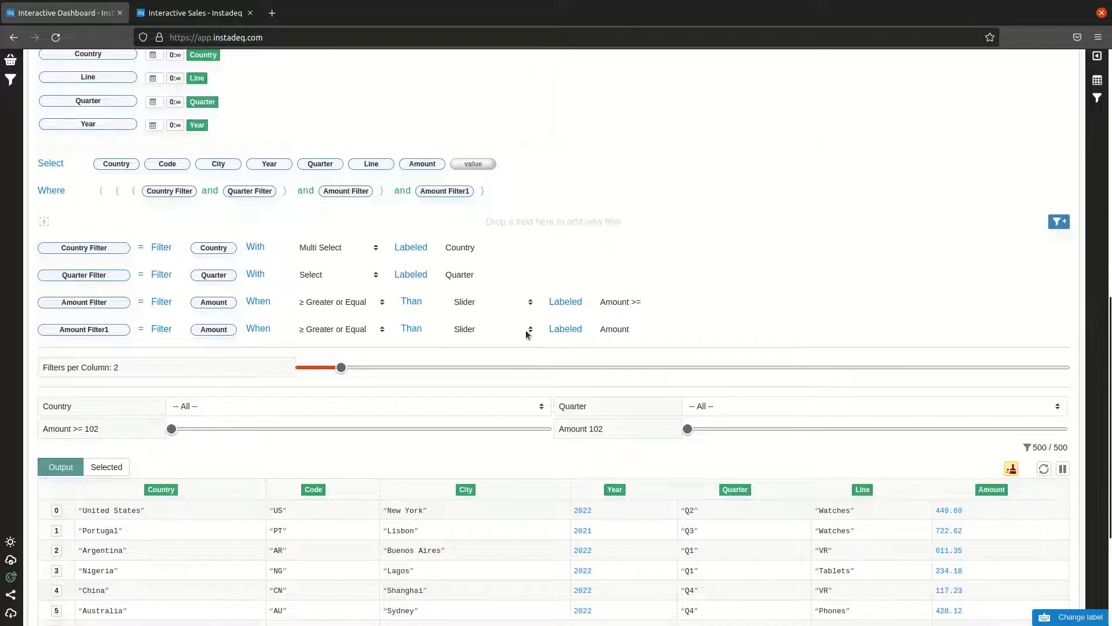
left_click(355, 327)
left_click(350, 398)
left_click(667, 327)
type("<=")
Set the Amount filter sliders to a minimum of 102 and a maximum of 1001
scroll(657, 255, "down", 3)
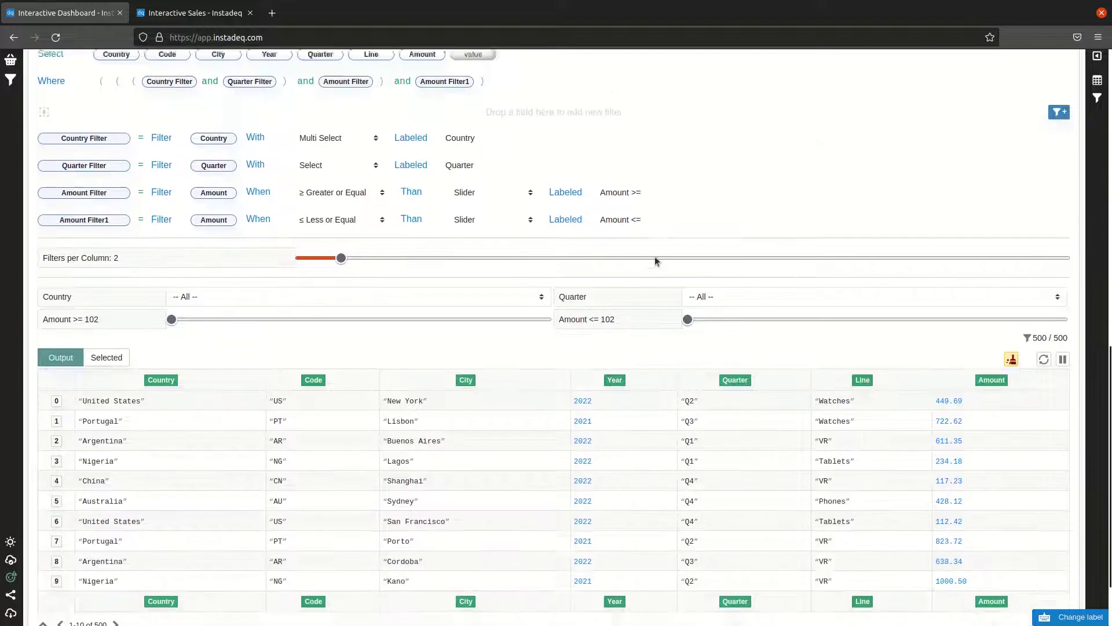
mouse_move(177, 242)
left_mouse_down()
mouse_move(325, 236)
mouse_move(170, 238)
left_mouse_up()
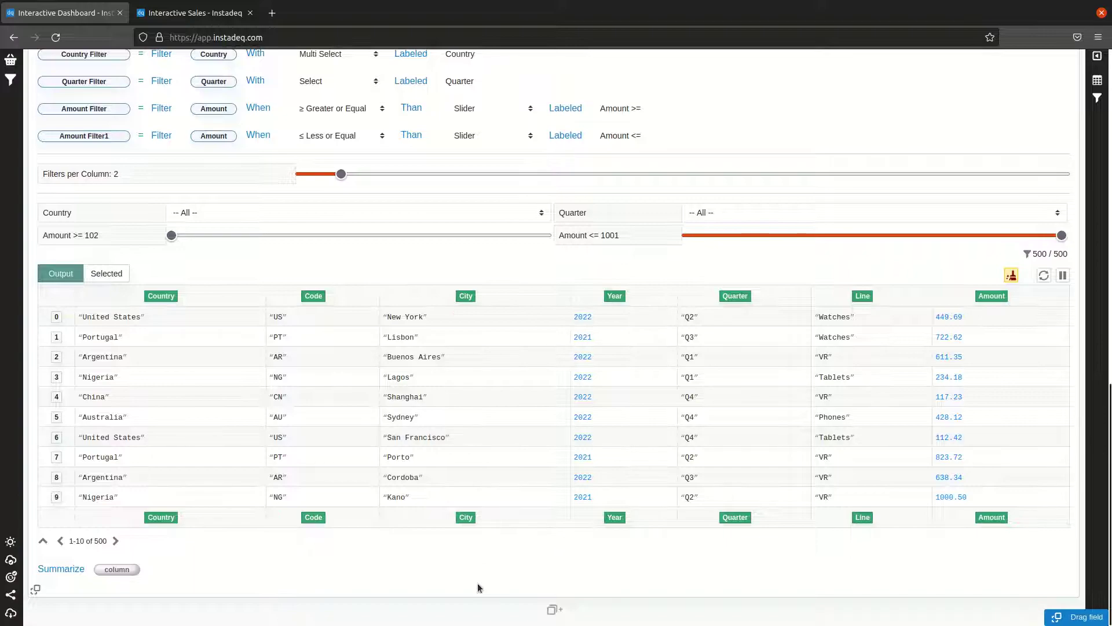
Add a Group By card below the Filter card, sum the filtered Amount by Country, and name it "Group Sum Amount By Country"
left_click(489, 614)
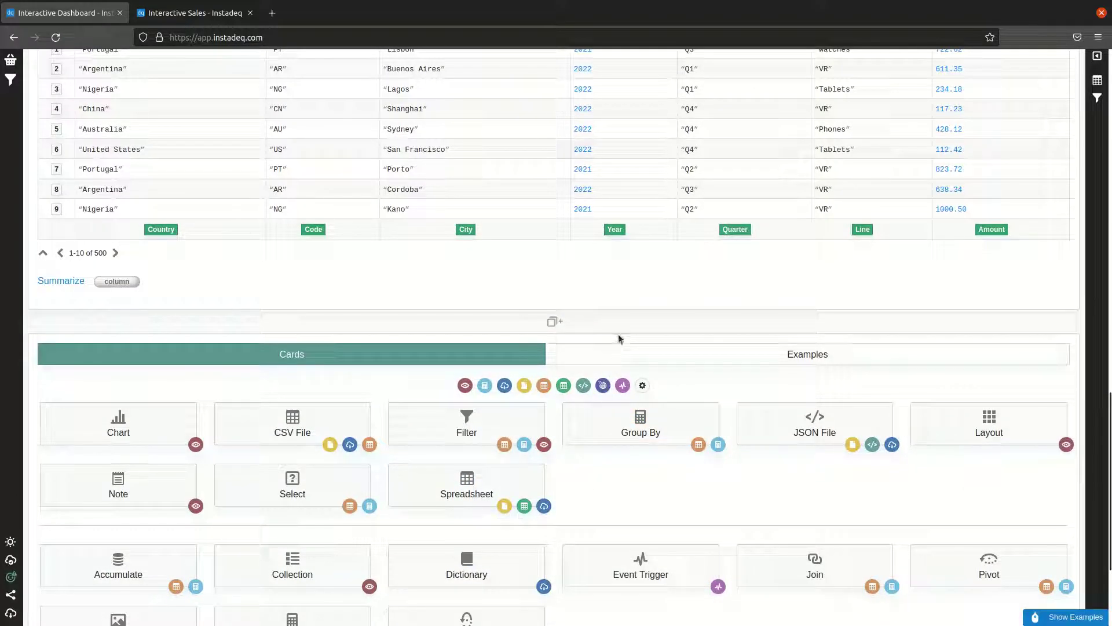
left_click(643, 418)
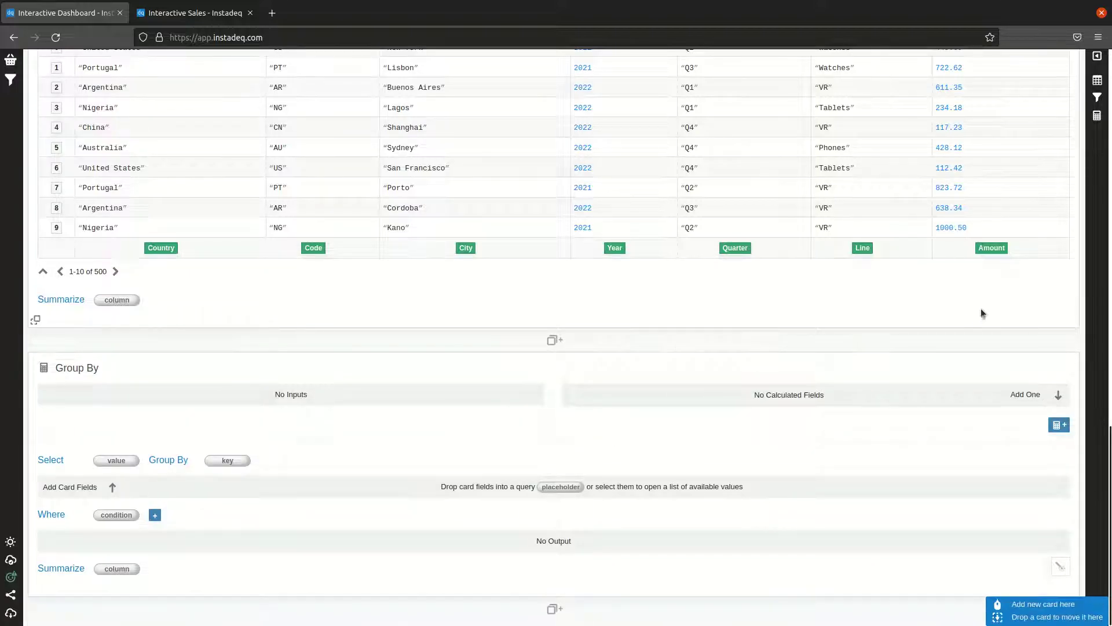
left_click_drag(991, 248, 119, 461)
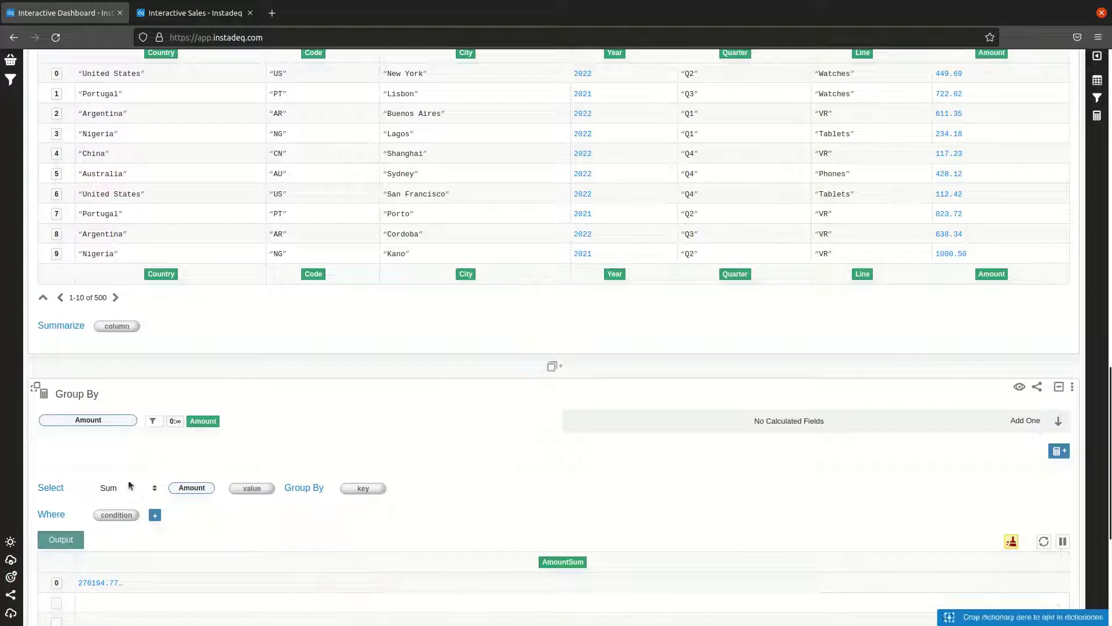
left_click_drag(162, 275, 363, 489)
scroll(719, 437, "down", 5)
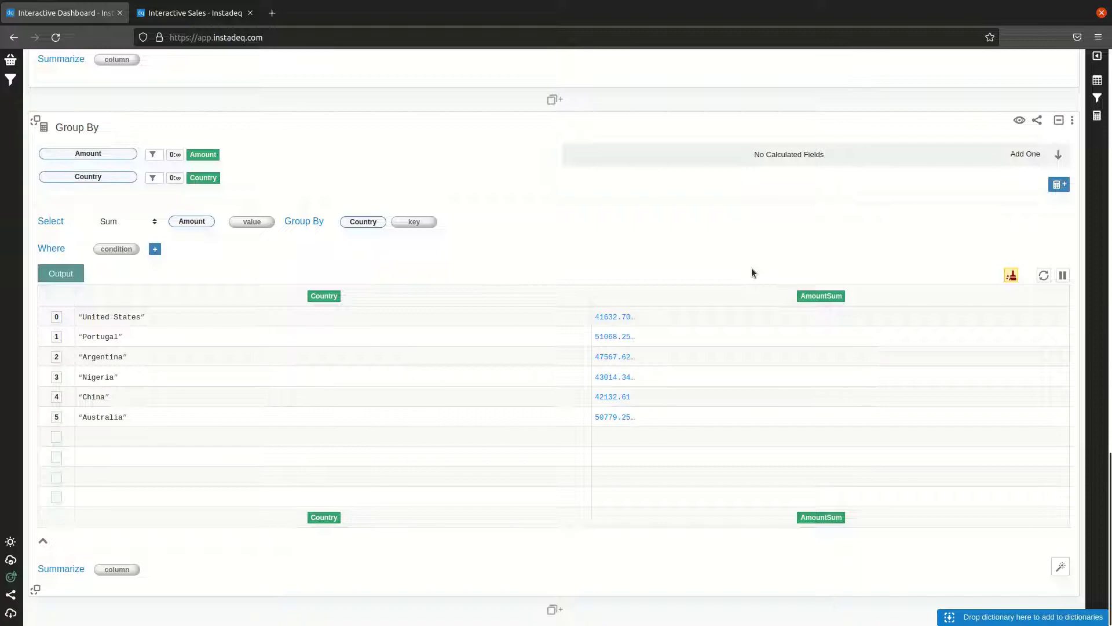
double_click(80, 125)
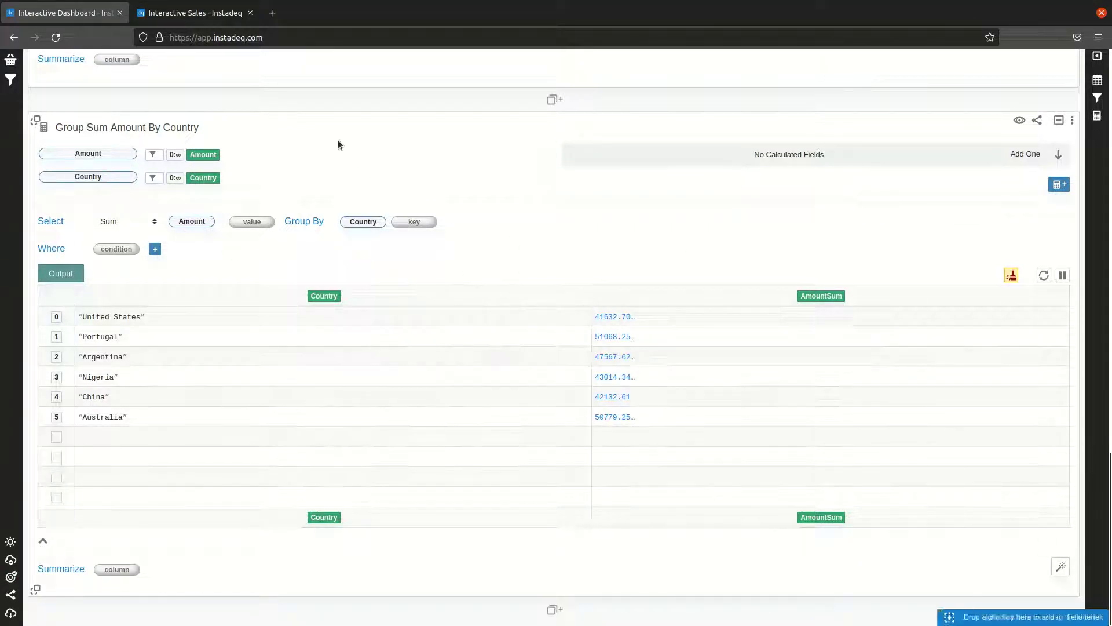
Create the suggested Area Map chart of AmountSum by Country from the Group Sum Amount By Country output
left_click(230, 15)
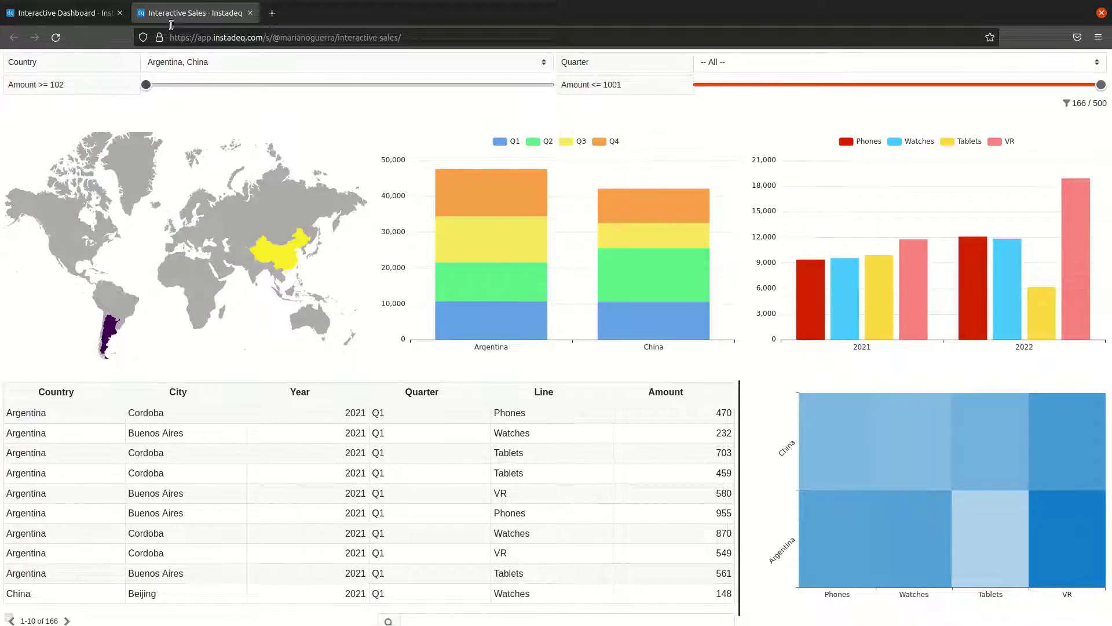
left_click(94, 13)
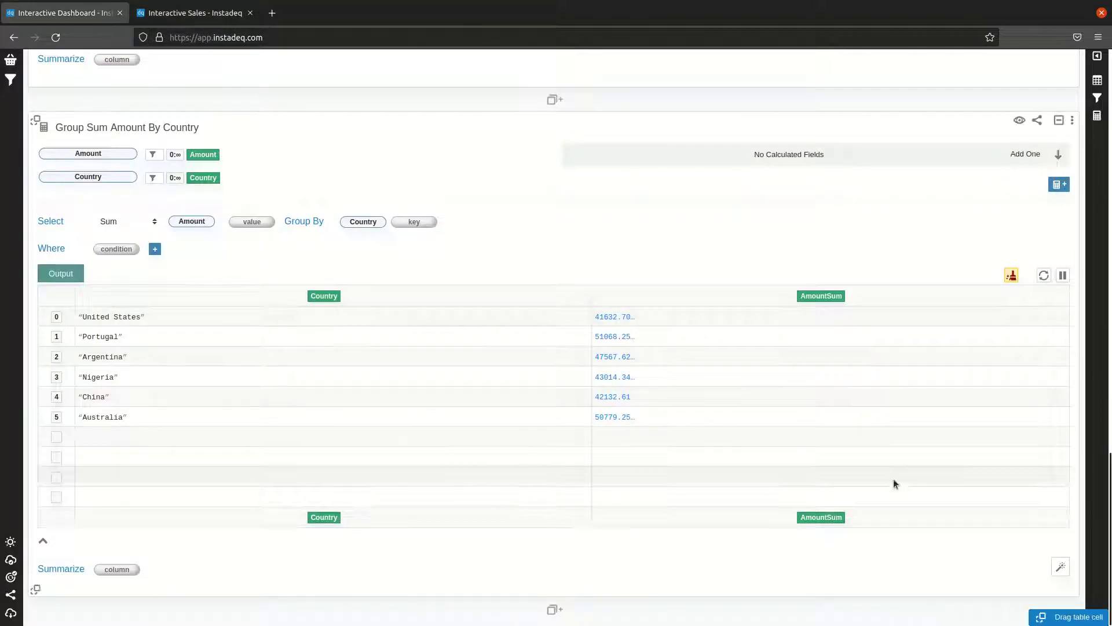
left_click(1062, 570)
scroll(938, 532, "down", 3)
scroll(936, 531, "down", 2)
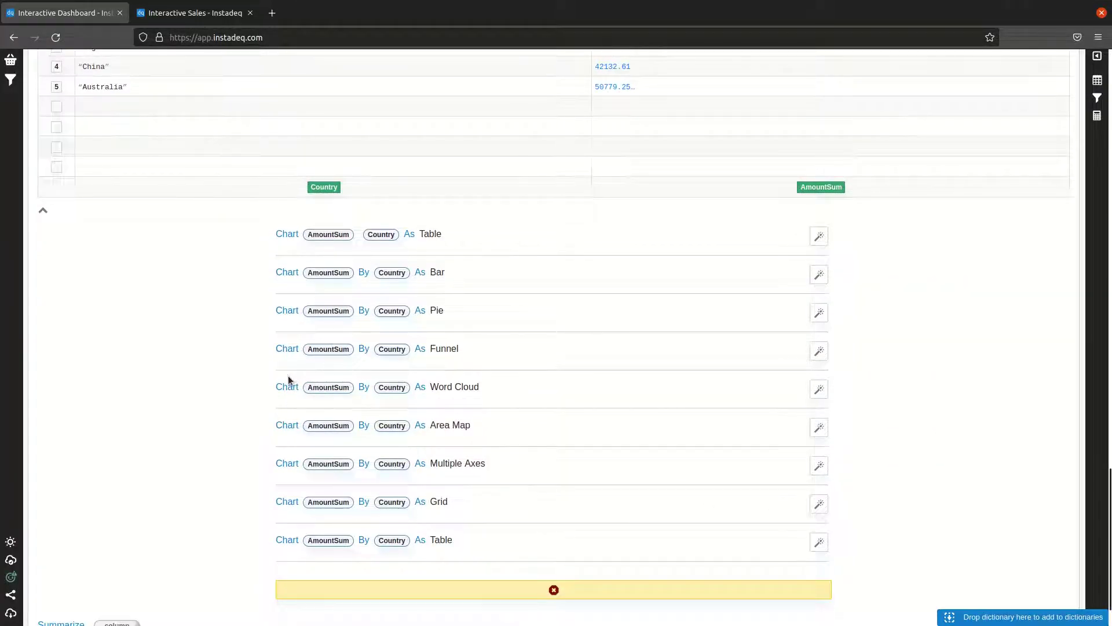
left_click(818, 427)
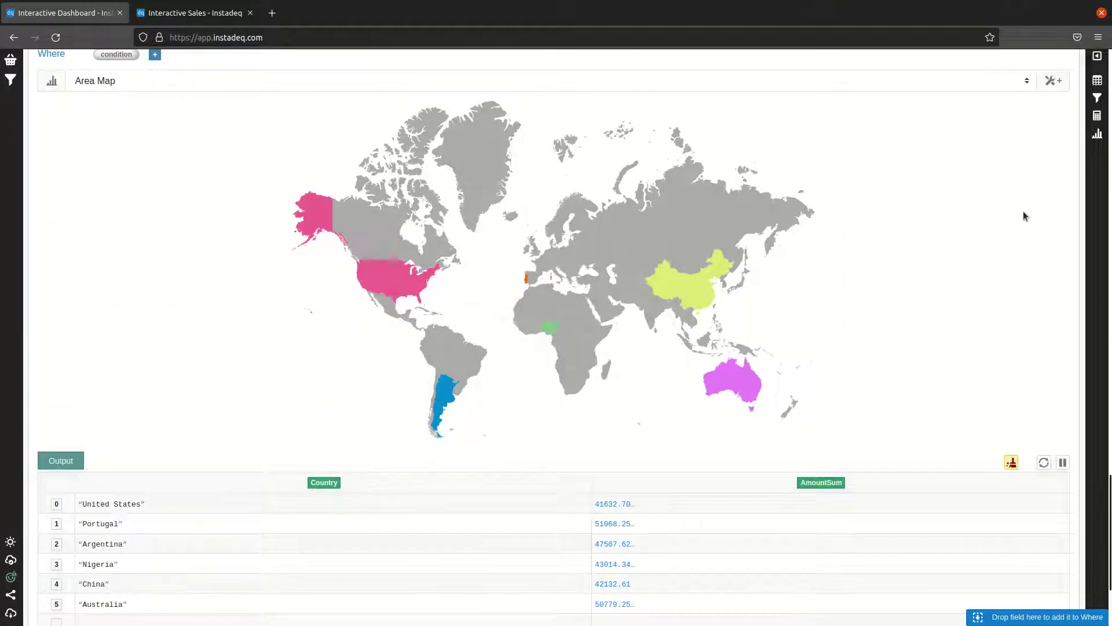
Apply the Number to Color in Range transformation to AmountSum in the Area Map chart card
scroll(1031, 202, "up", 2)
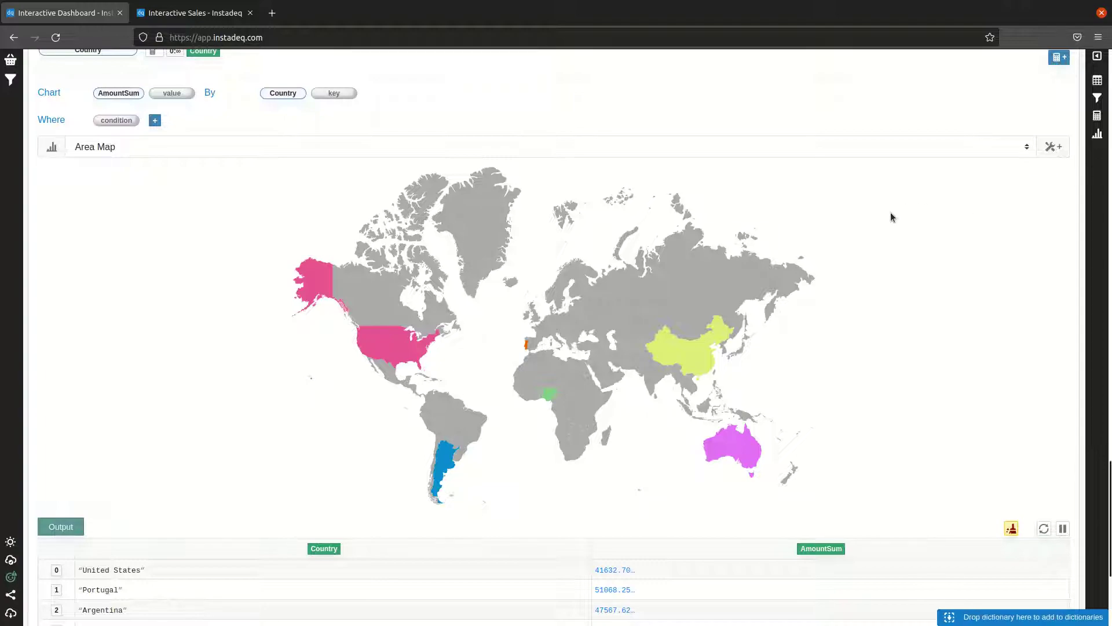
left_click(103, 95)
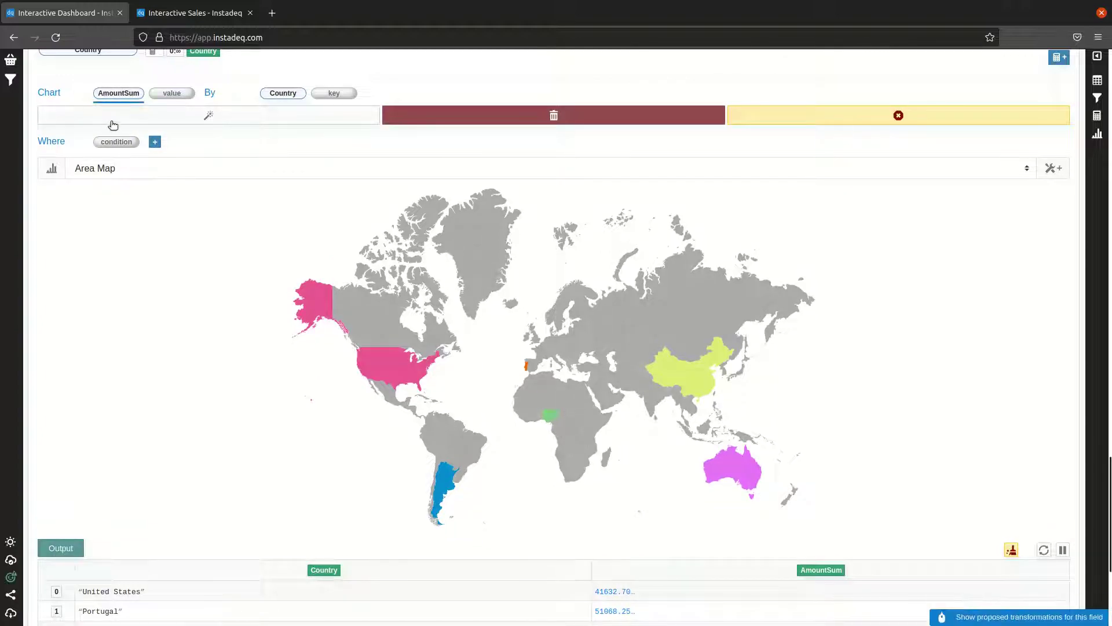
left_click(110, 114)
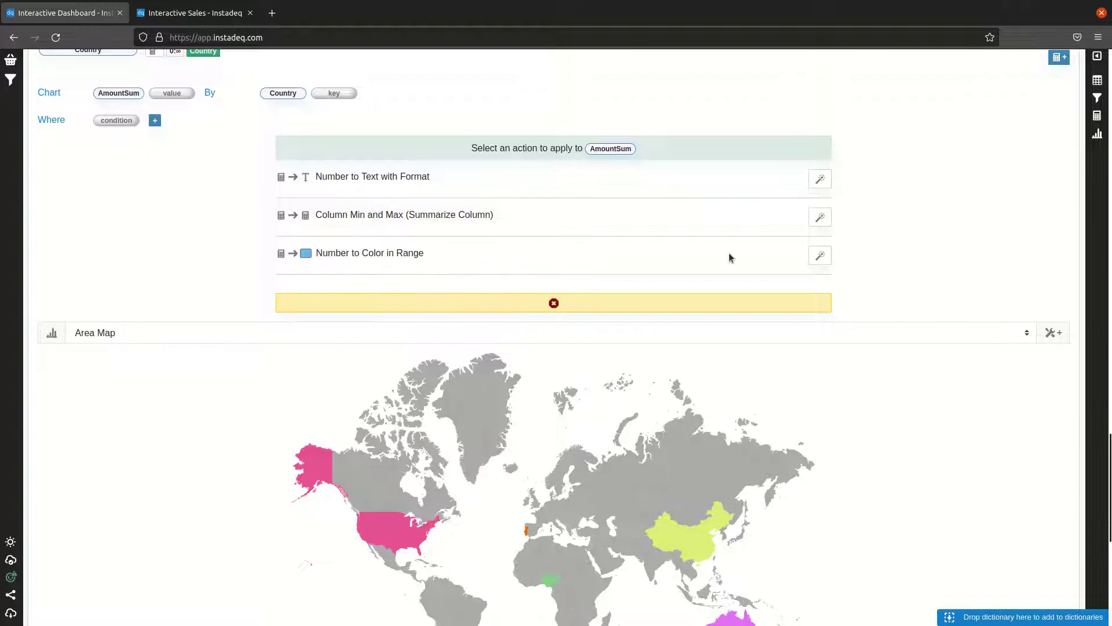
left_click(819, 256)
scroll(219, 228, "up", 2)
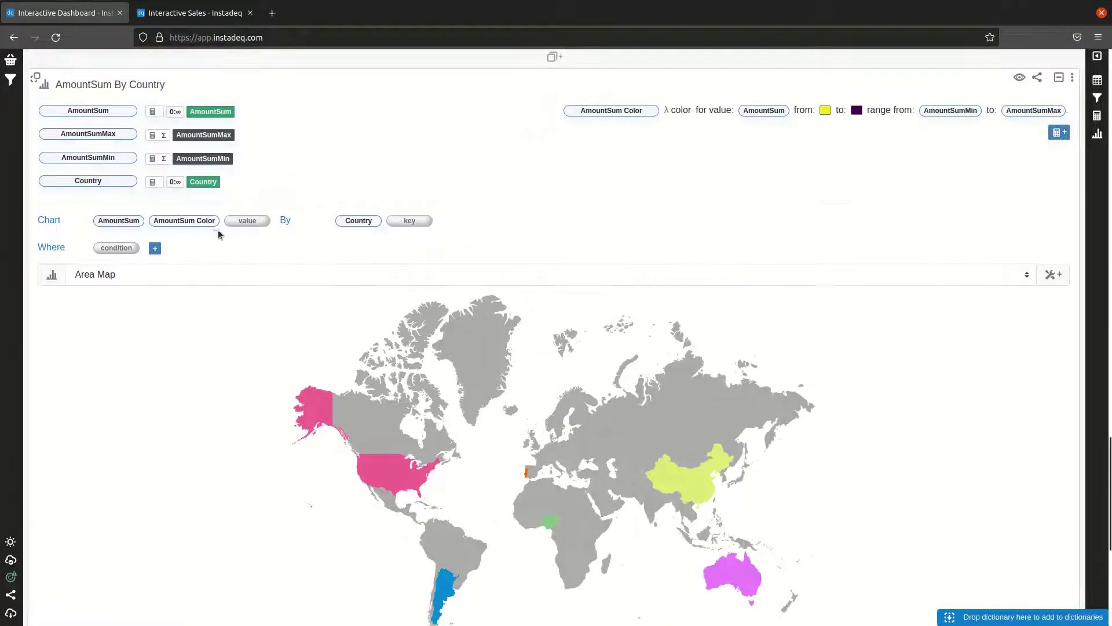
Set the Area Map's Color setting to the AmountSum Color field and close the chart settings
left_click(1053, 276)
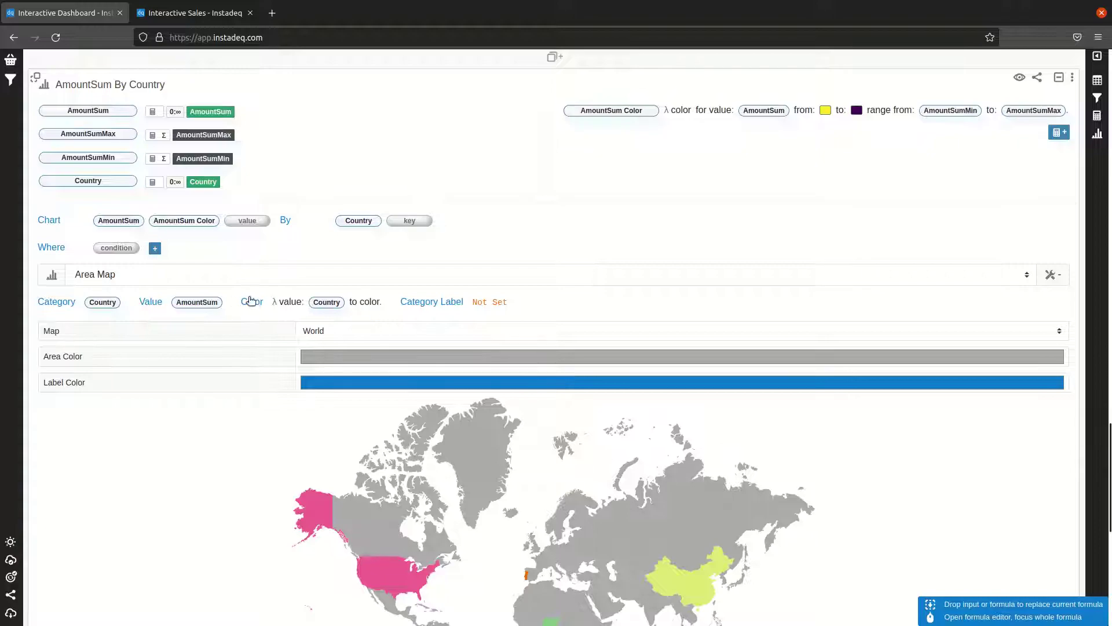
left_click_drag(183, 221, 255, 302)
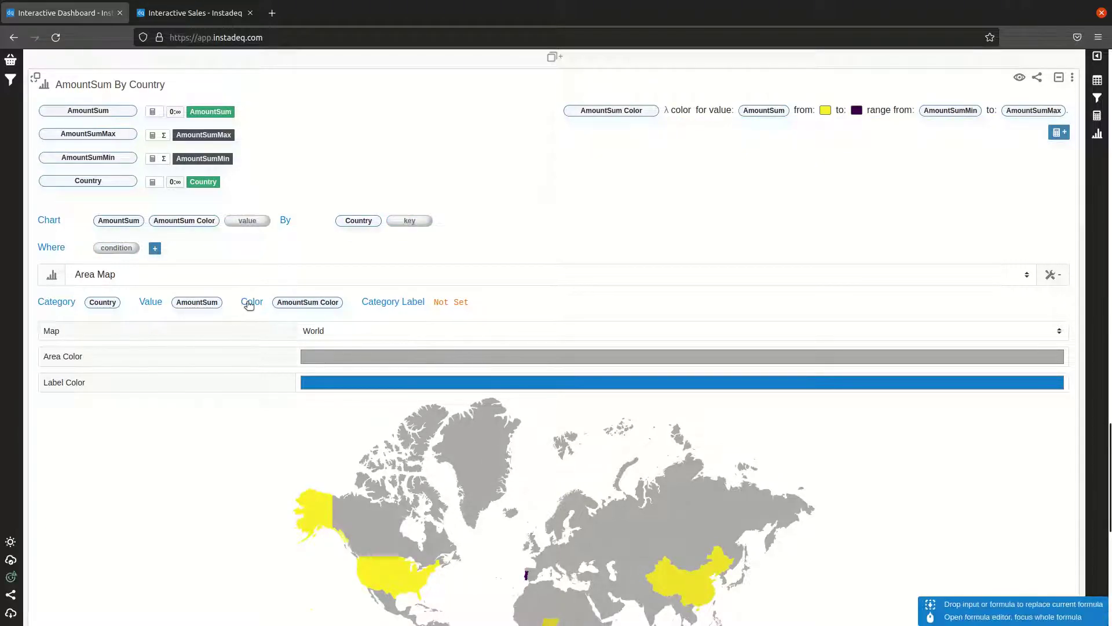
left_click(249, 304)
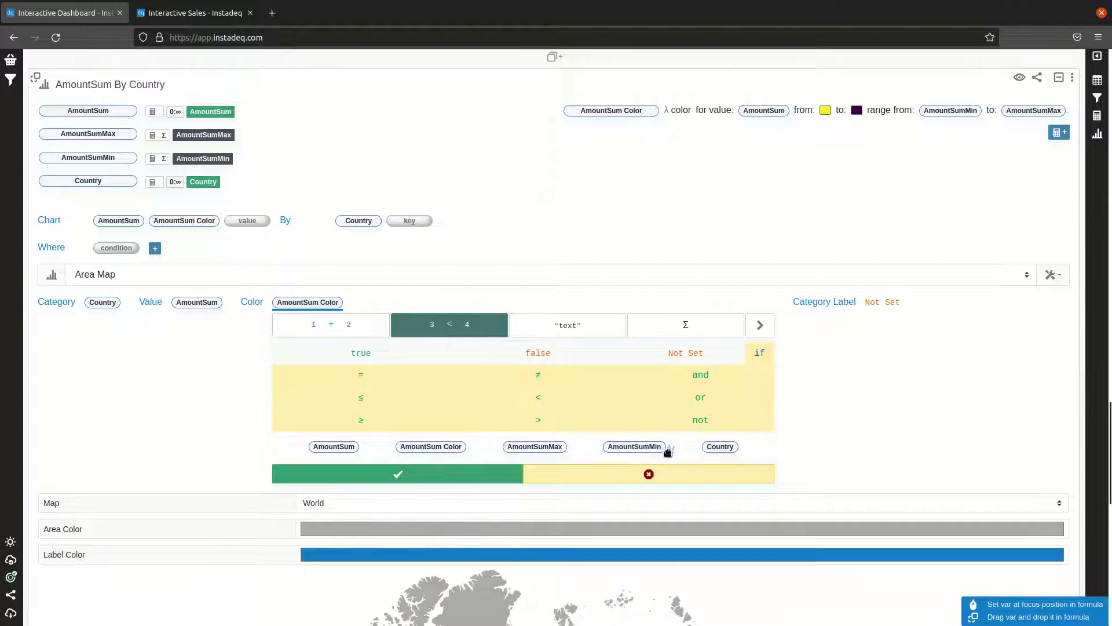
left_click(617, 481)
scroll(812, 335, "down", 5)
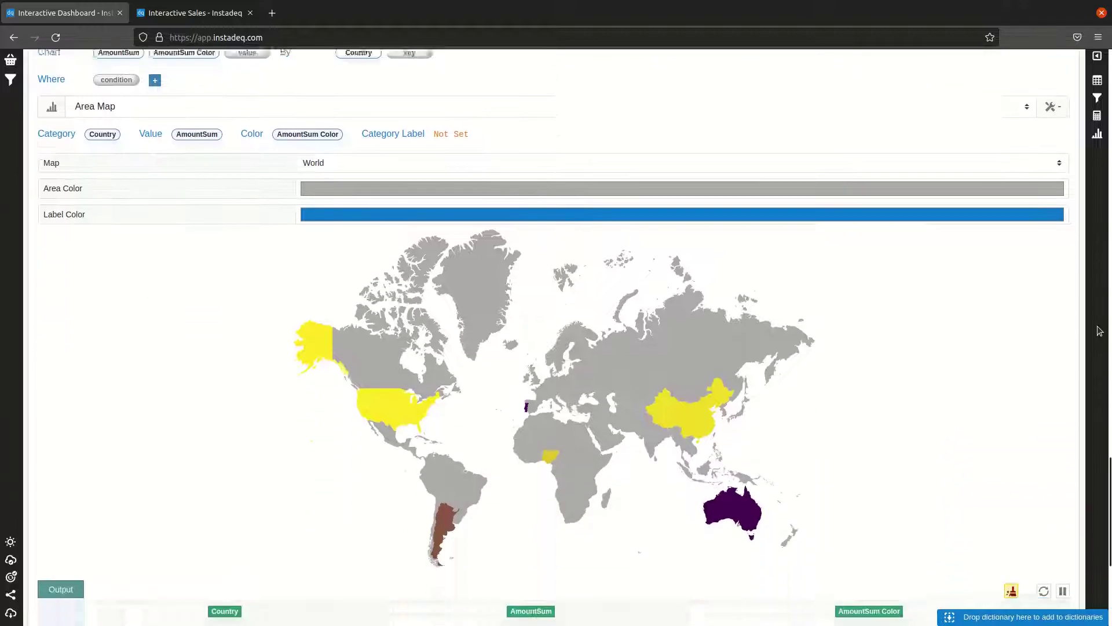
scroll(811, 335, "up", 1)
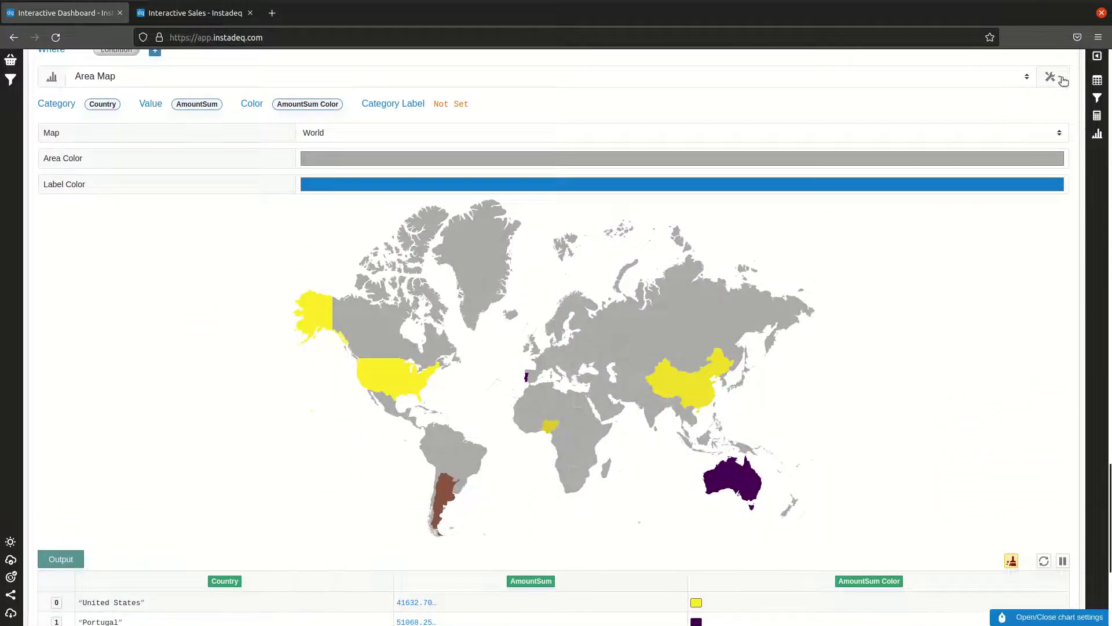
left_click(1055, 77)
Add another Group By card between the Filter card and the Group Sum Amount By Country card
scroll(1052, 218, "up", 6)
scroll(1051, 218, "up", 15)
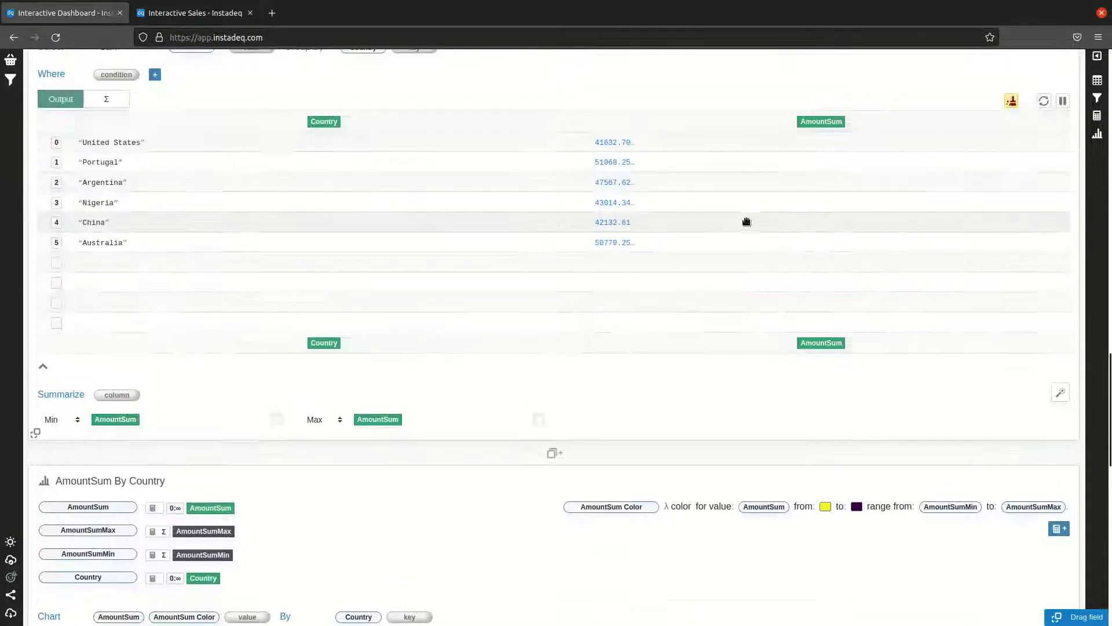
scroll(580, 255, "up", 2)
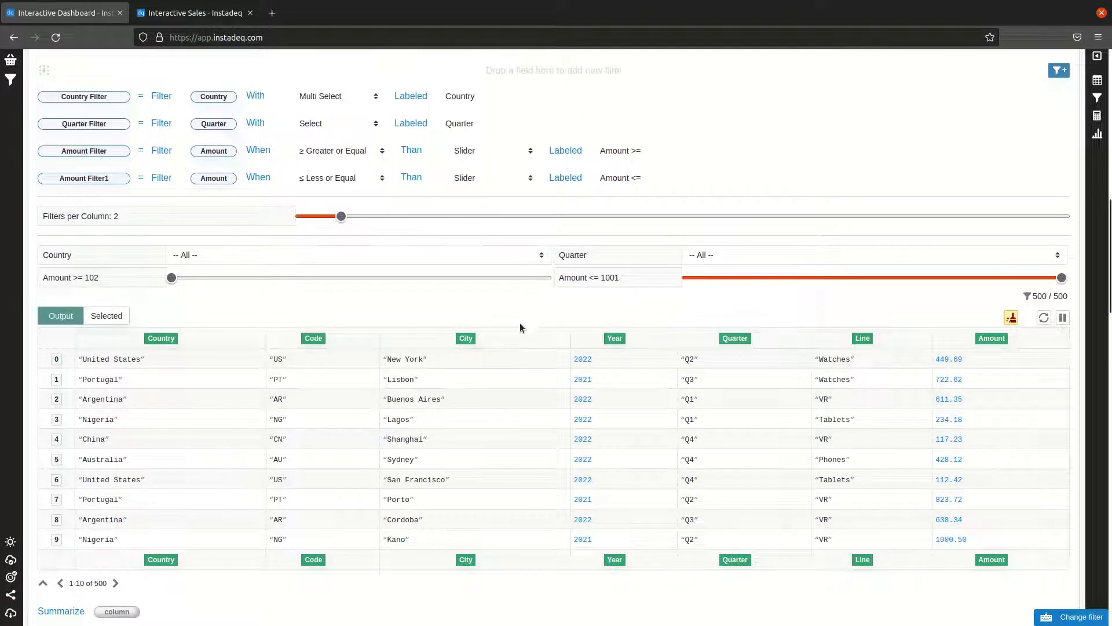
scroll(548, 328, "up", 1)
scroll(547, 333, "down", 4)
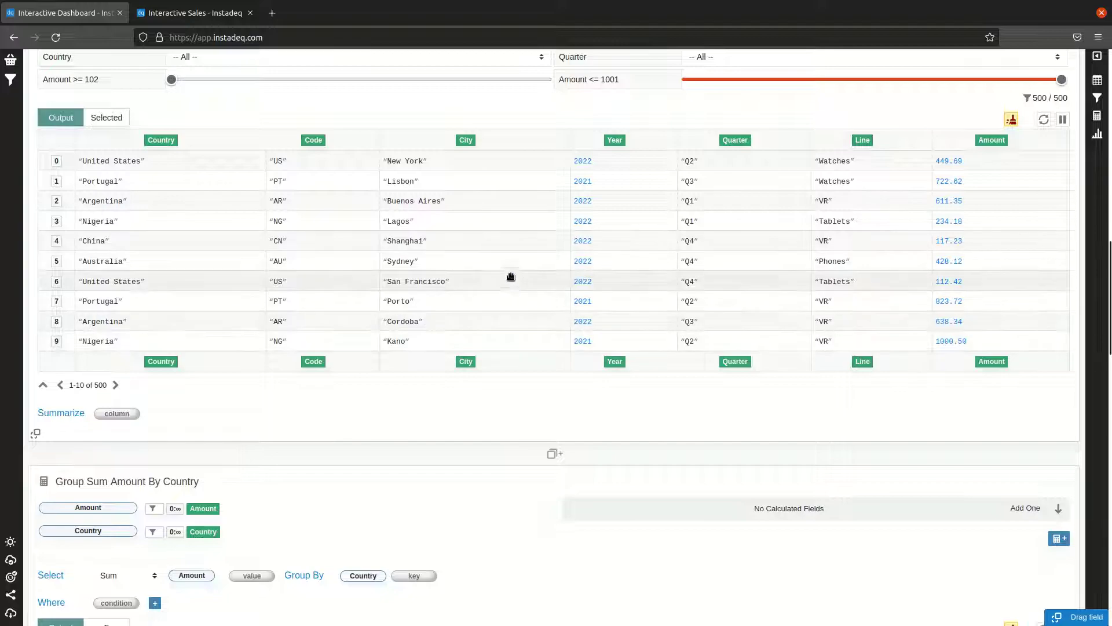
left_click(596, 454)
scroll(640, 401, "down", 2)
scroll(643, 411, "down", 2)
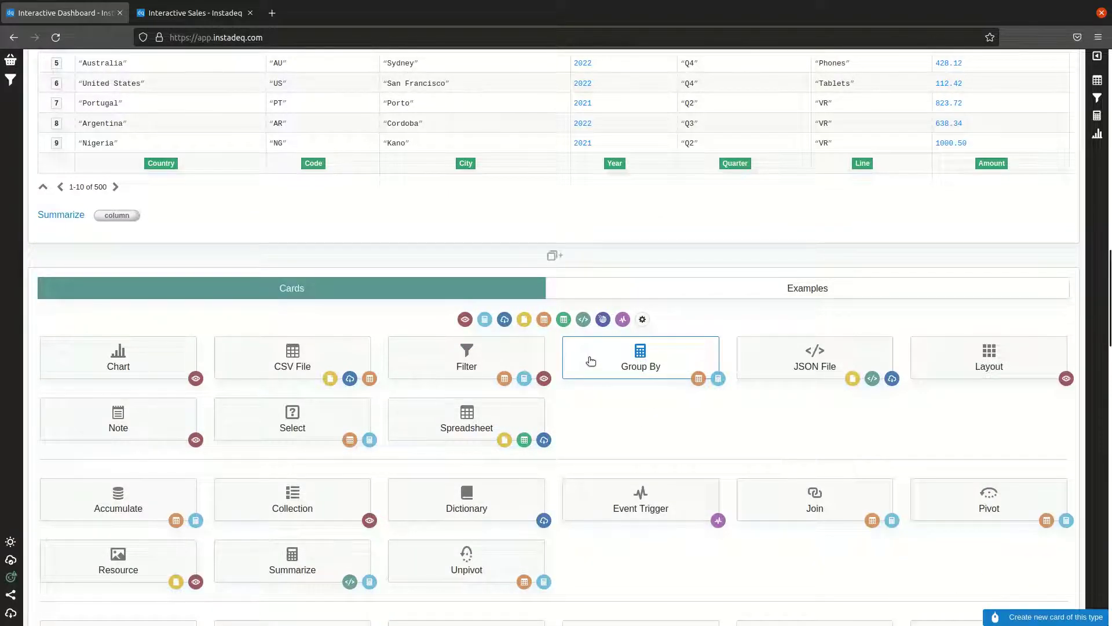
left_click(590, 361)
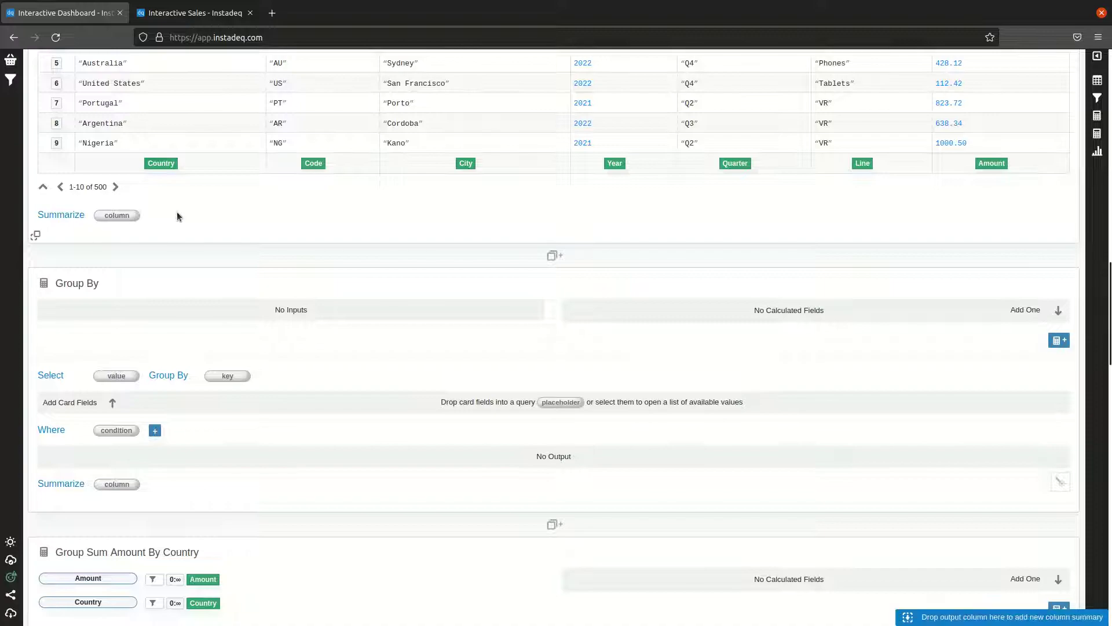
Sum the Filter card's Amount in the new Group By card, grouped by the Filter's Year and Quarter
left_click(106, 377)
scroll(227, 339, "down", 2)
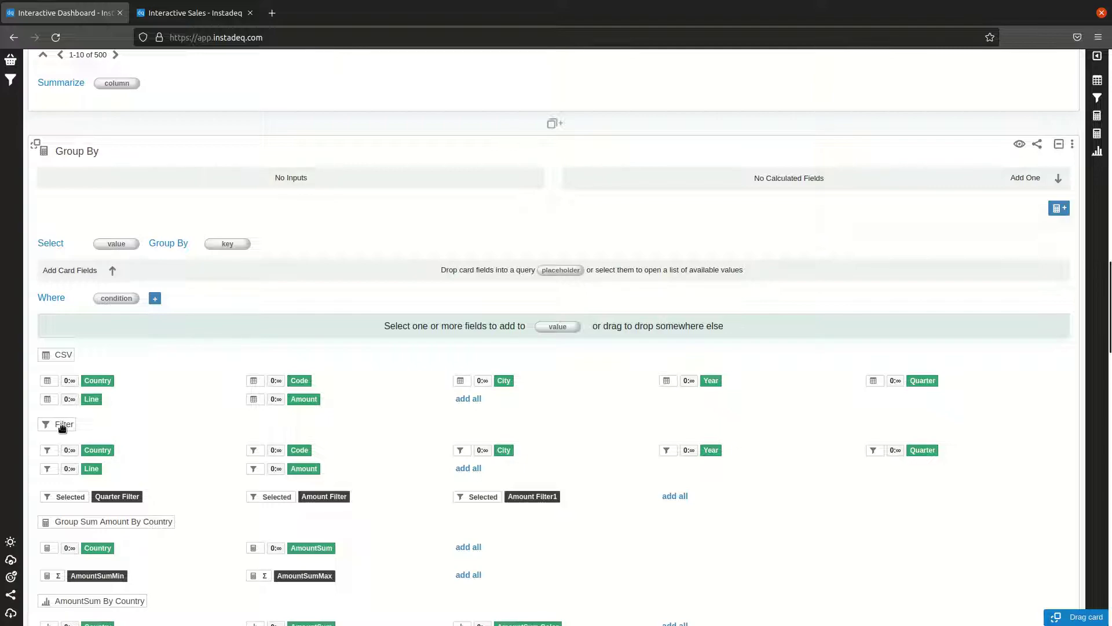
left_click(292, 470)
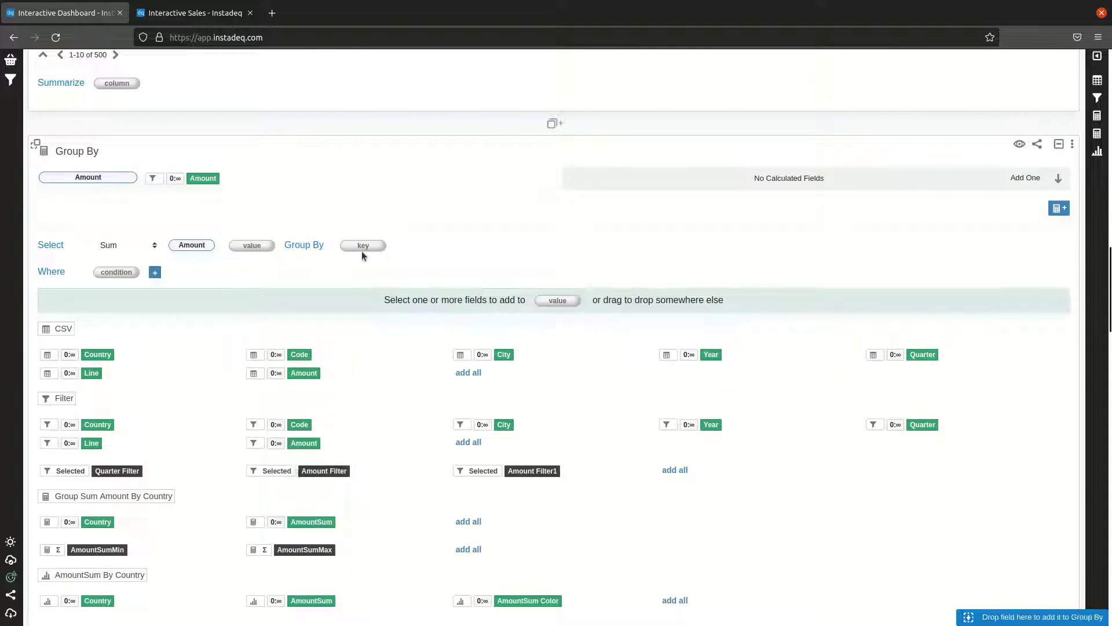
left_click(363, 246)
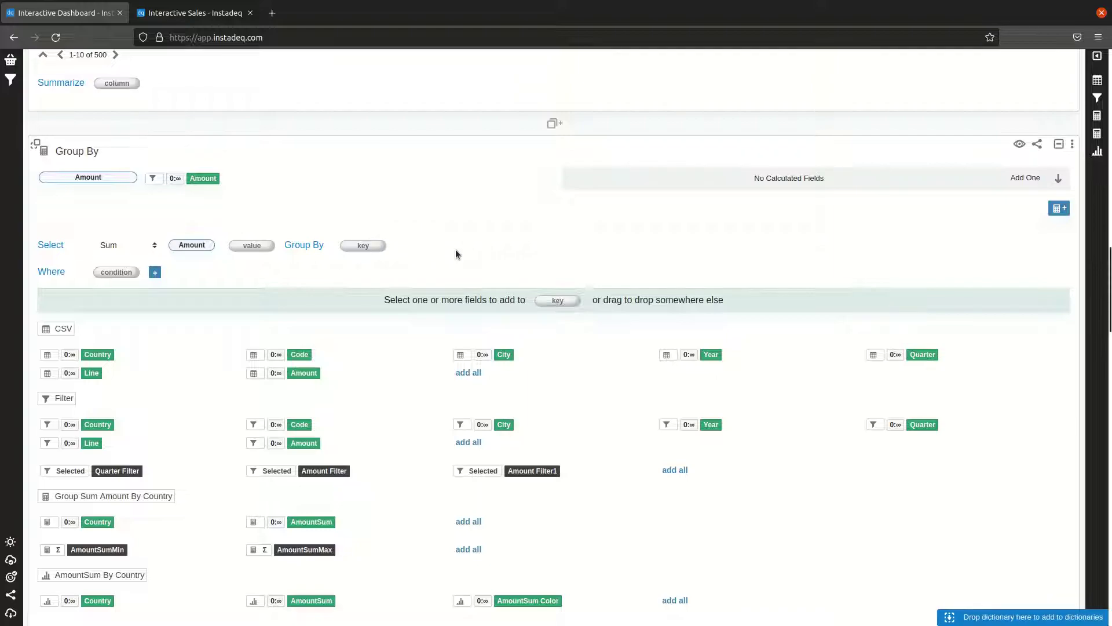
scroll(455, 250, "down", 2)
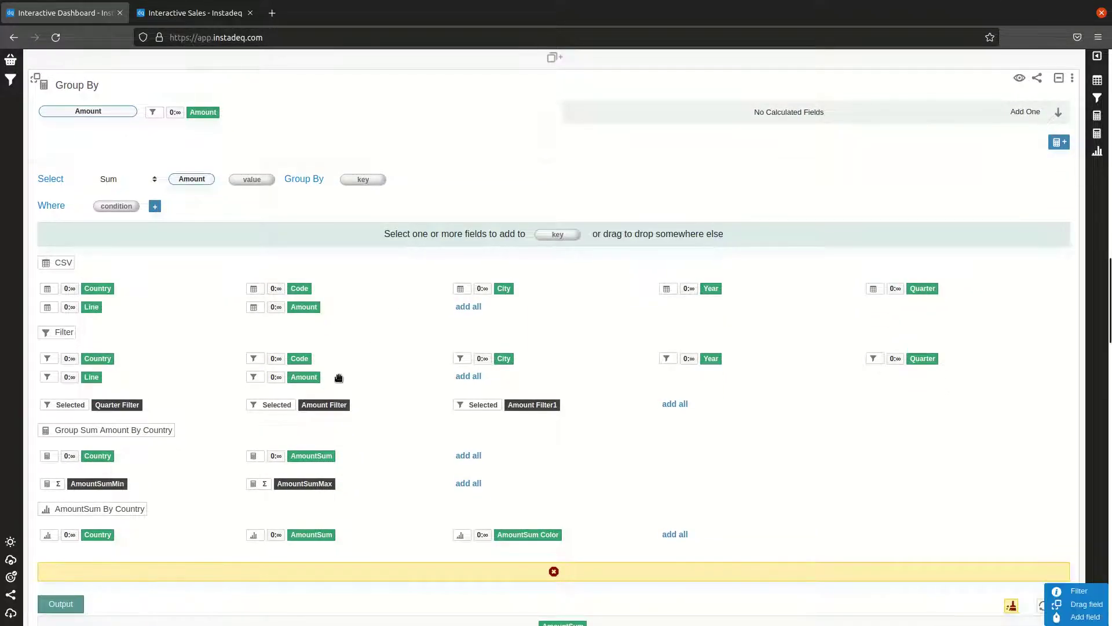
left_click(709, 359)
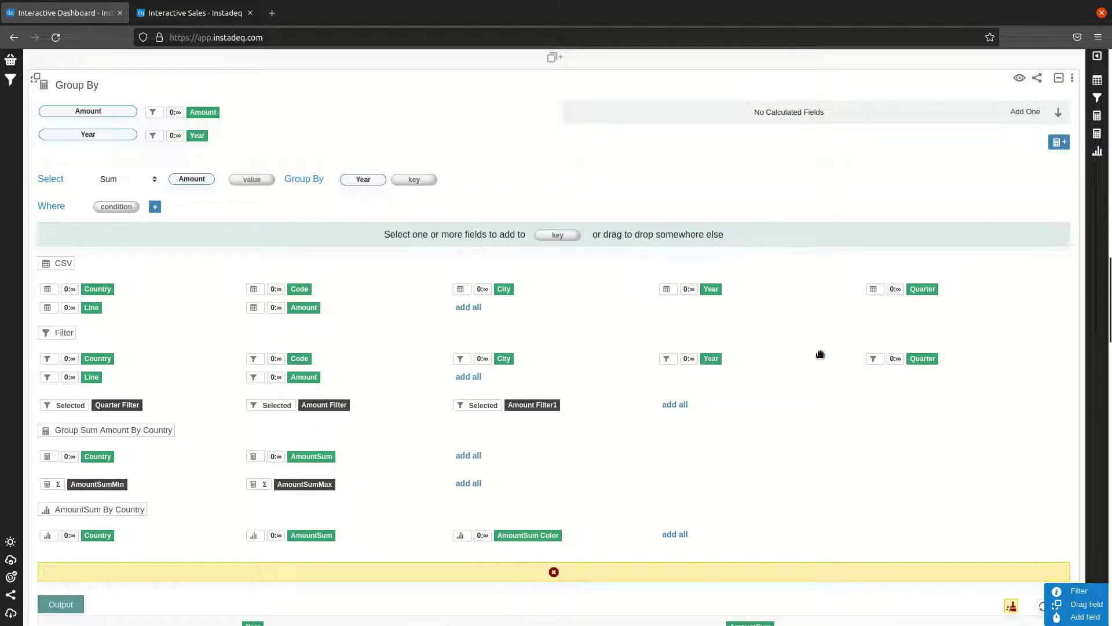
left_click(922, 359)
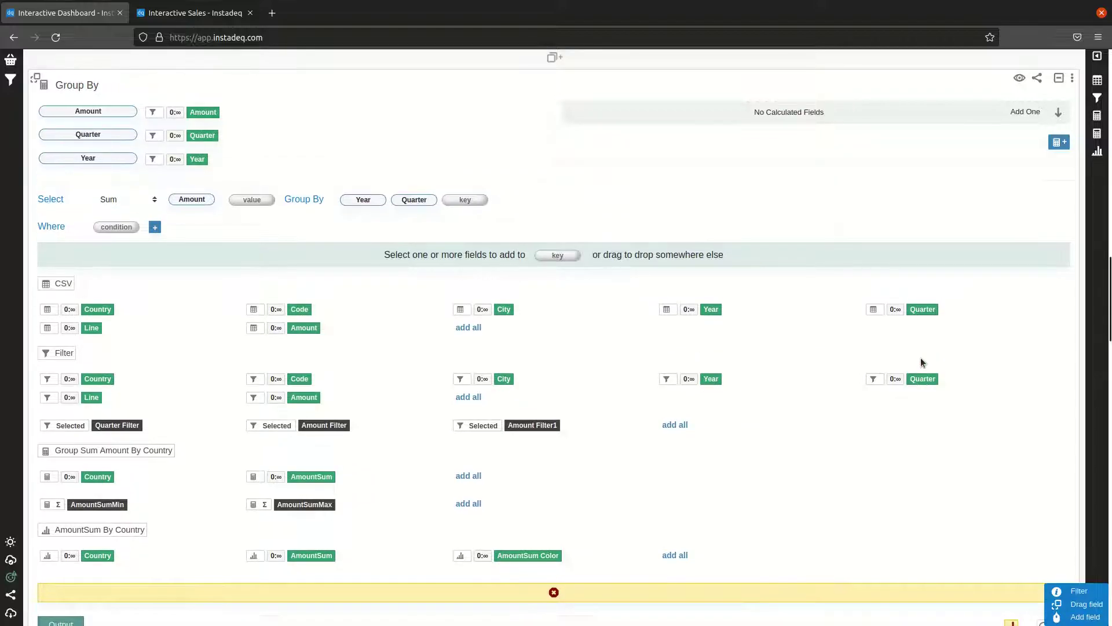
left_click(695, 591)
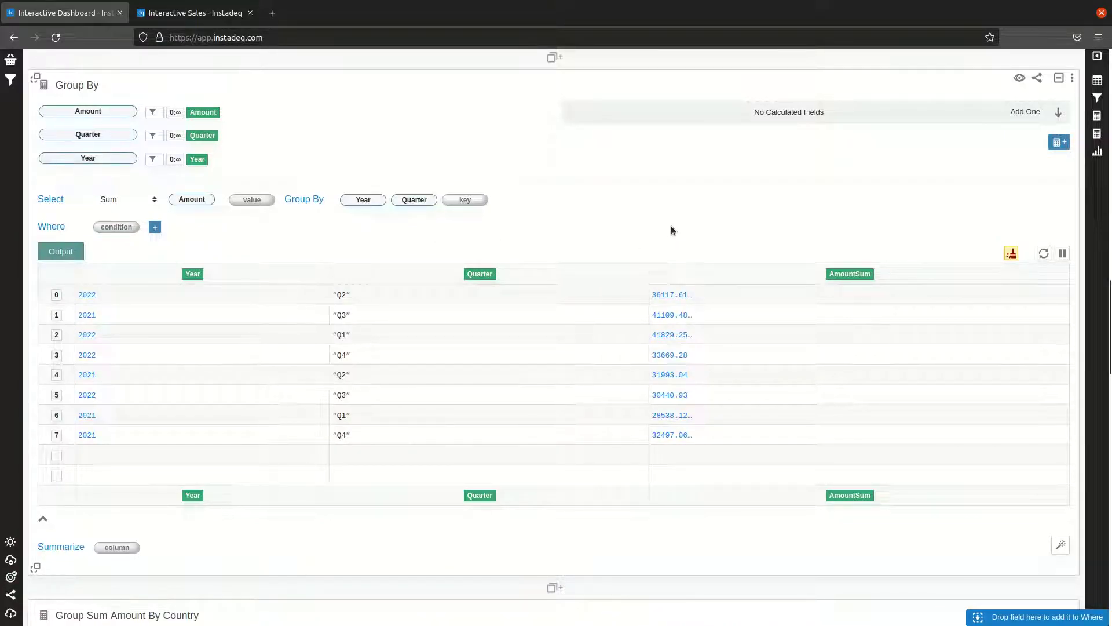
Sort the Filter card's output in ascending order by Year, Quarter and Country
scroll(554, 251, "up", 9)
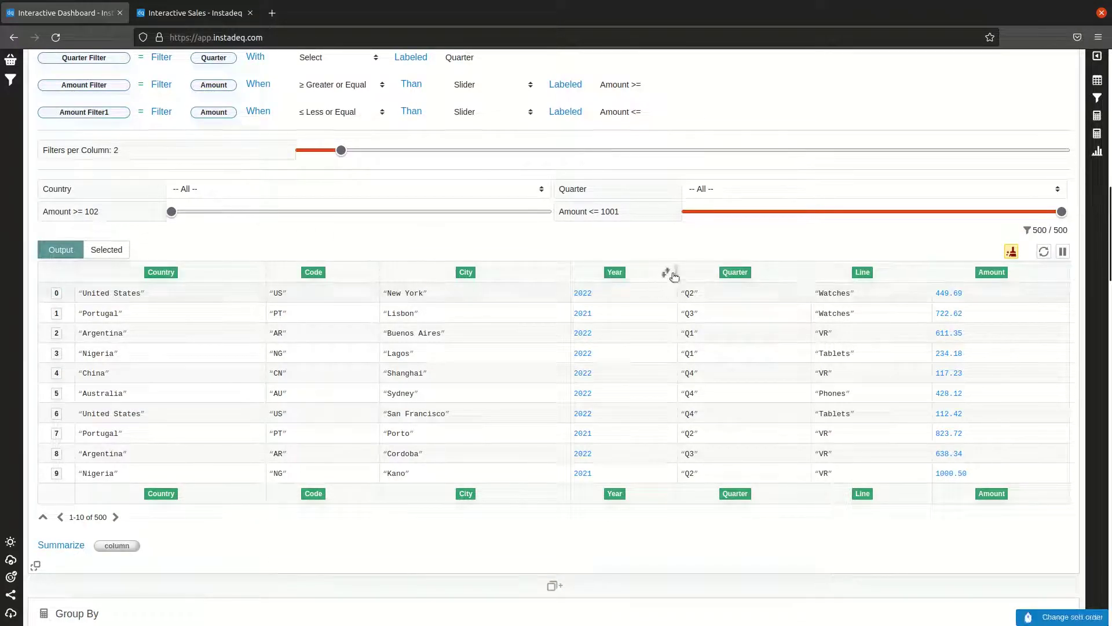
scroll(643, 263, "up", 2)
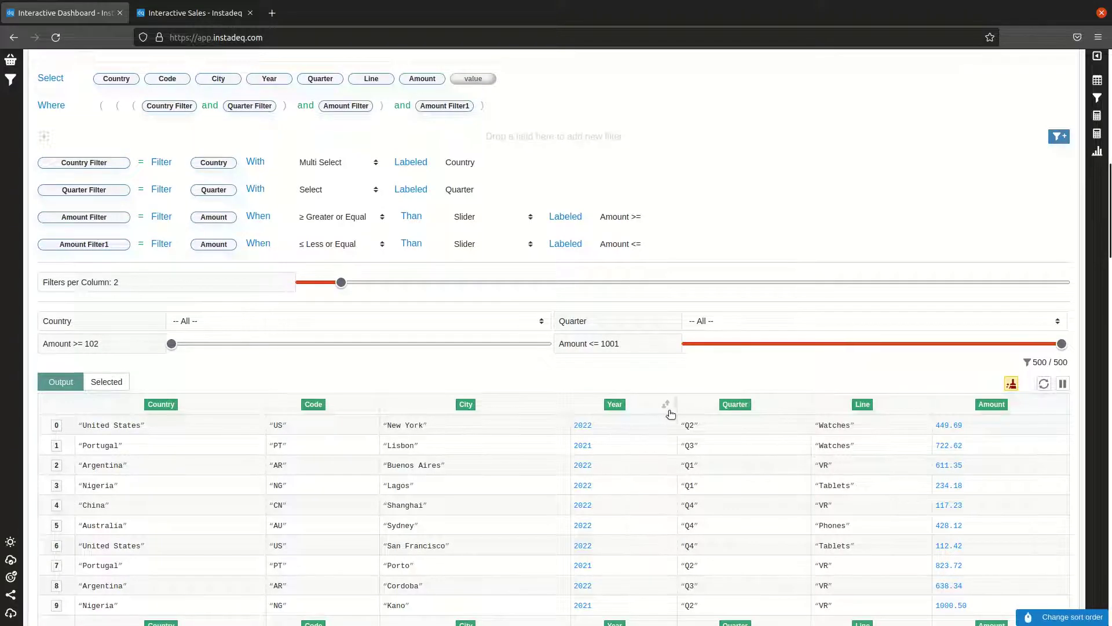
left_click(666, 406)
left_click(800, 406)
left_click(255, 407)
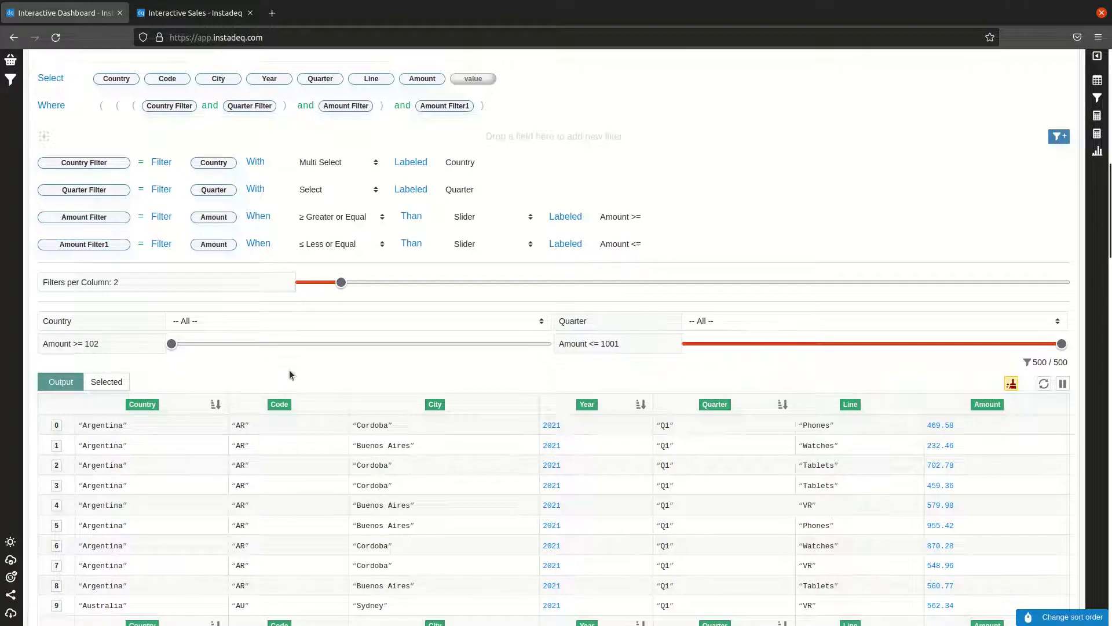
scroll(306, 357, "down", 2)
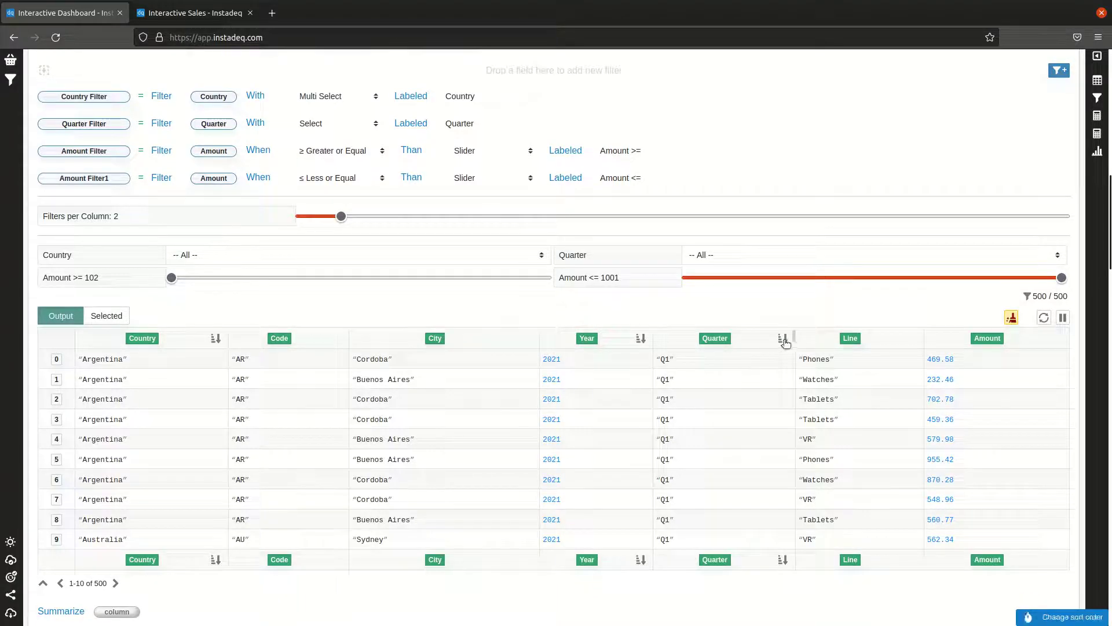
scroll(504, 313, "down", 3)
scroll(602, 310, "down", 6)
scroll(637, 307, "up", 5)
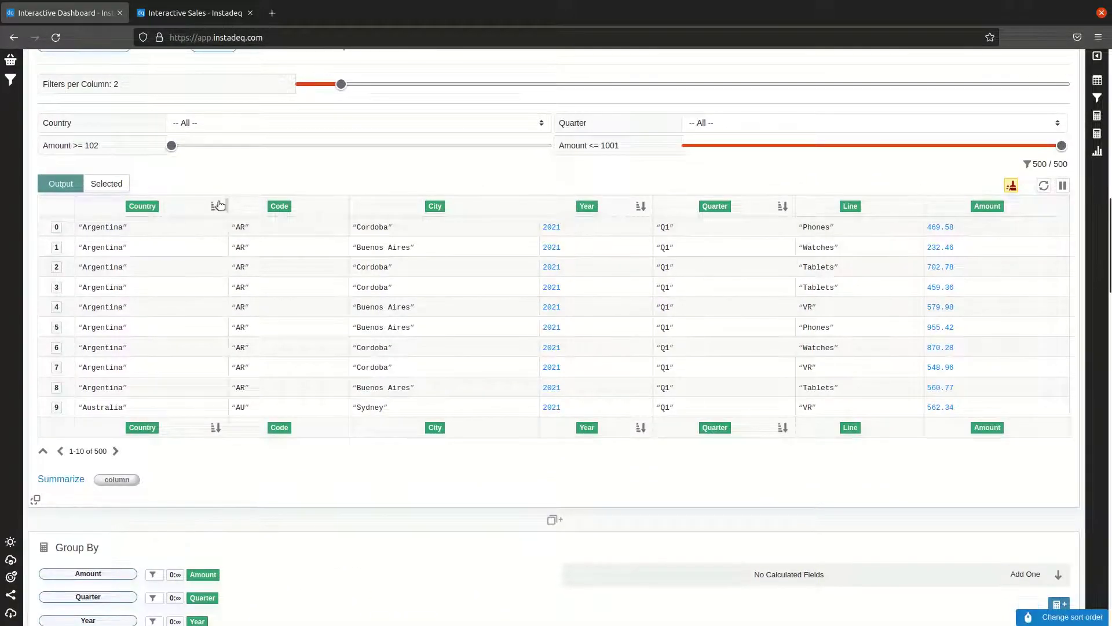
Switch the Filter output's Country sort to descending and back to ascending
left_click(215, 208)
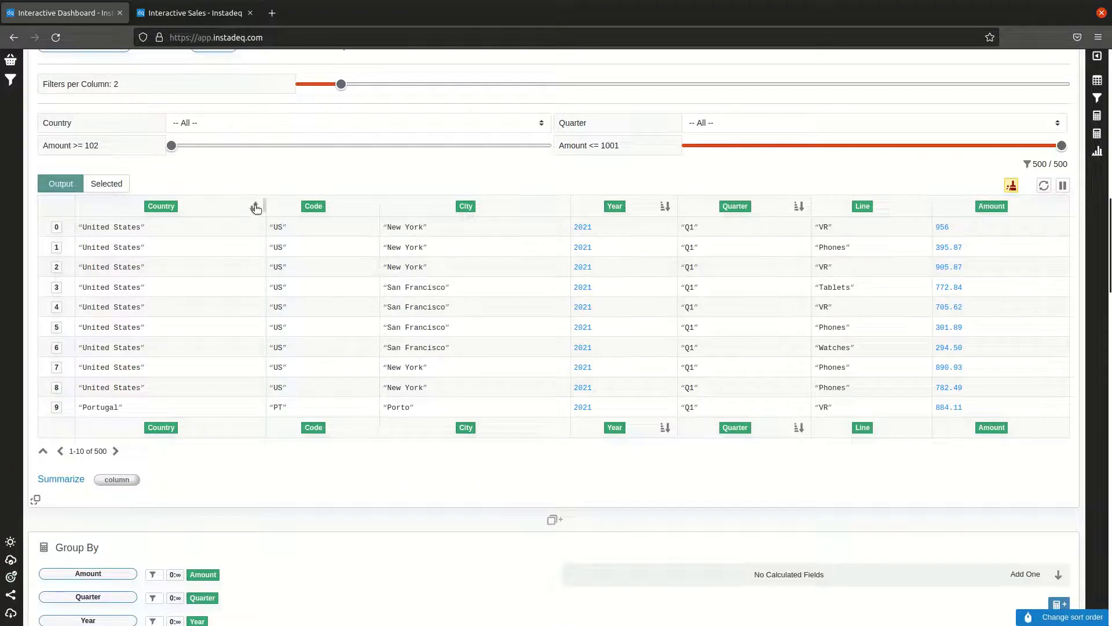
left_click(255, 207)
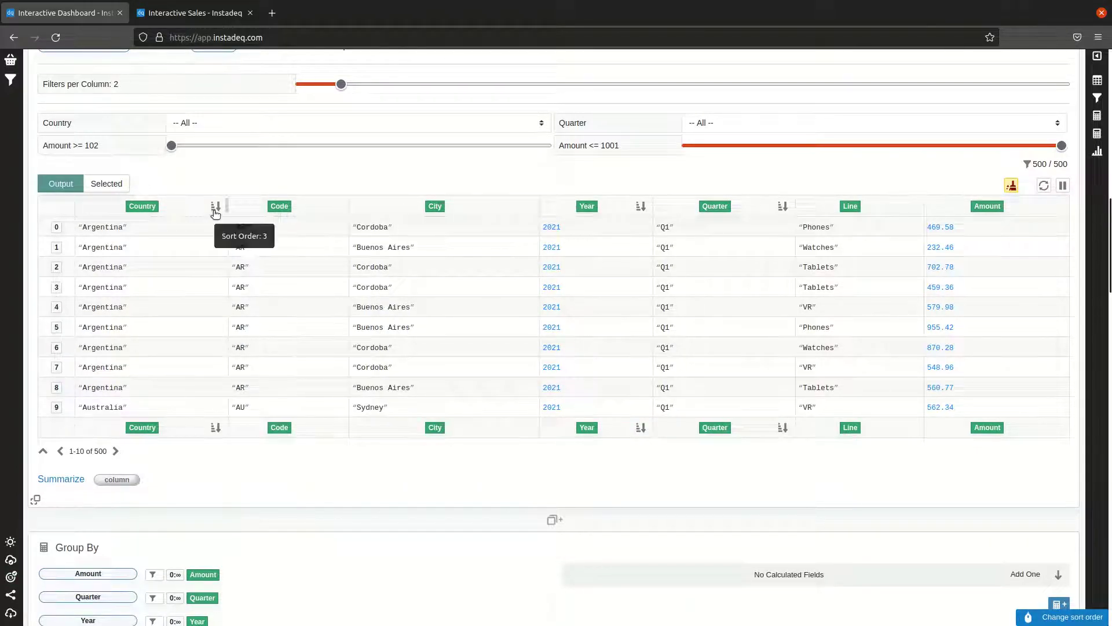
Check the Interactive Sales reference dashboard and add a Grouped chart of AmountSum by Year and Quarter from the Group By card
scroll(485, 321, "down", 5)
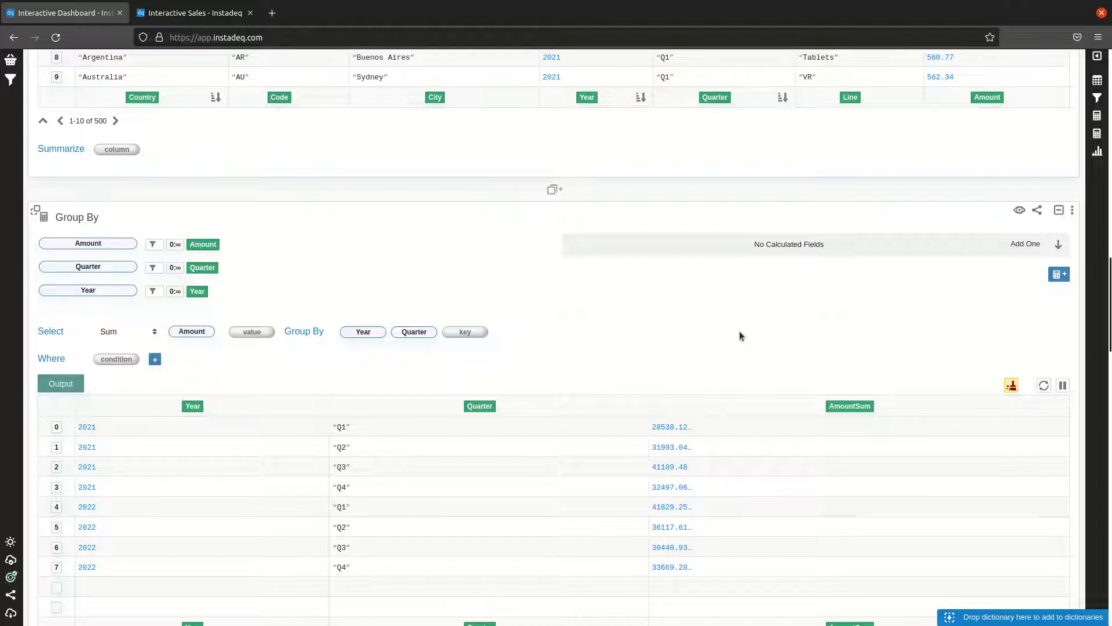
scroll(740, 328, "down", 2)
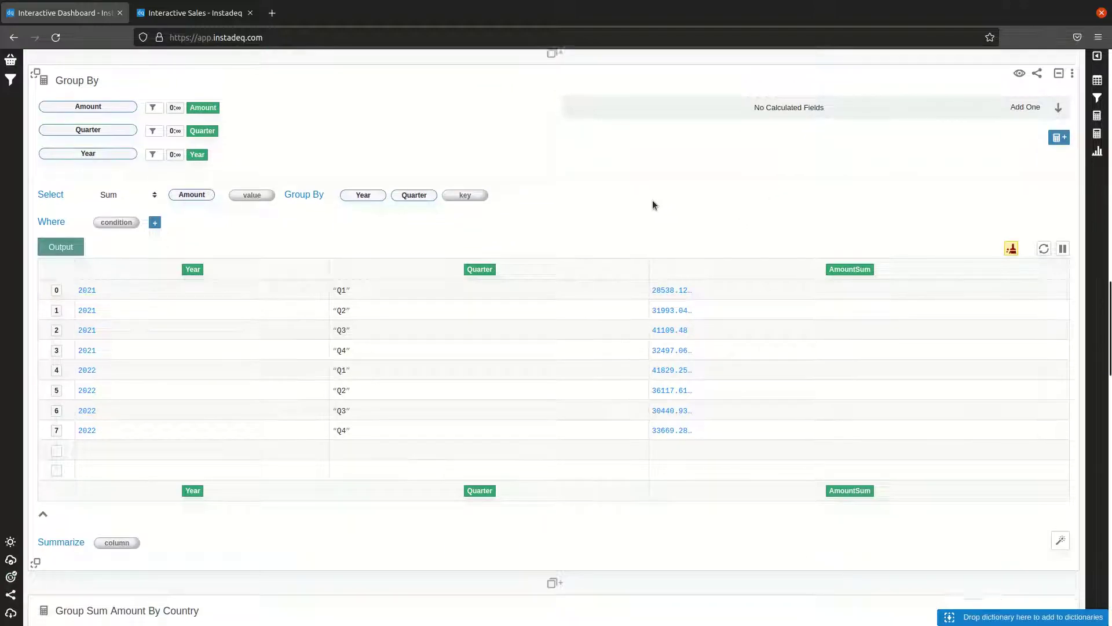
left_click(211, 17)
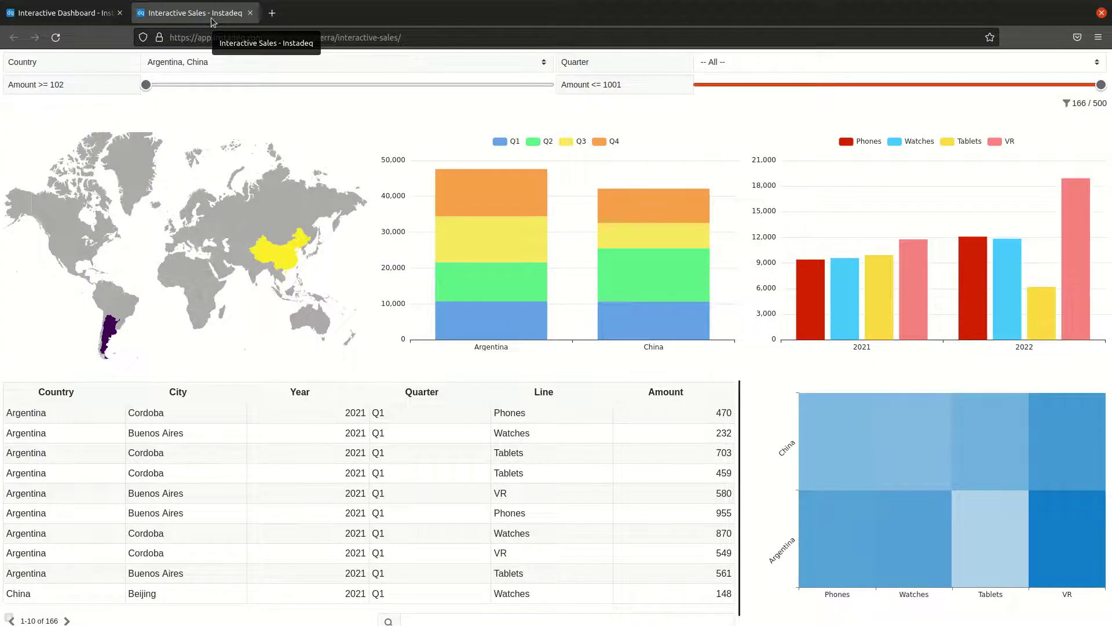
mouse_move(875, 315)
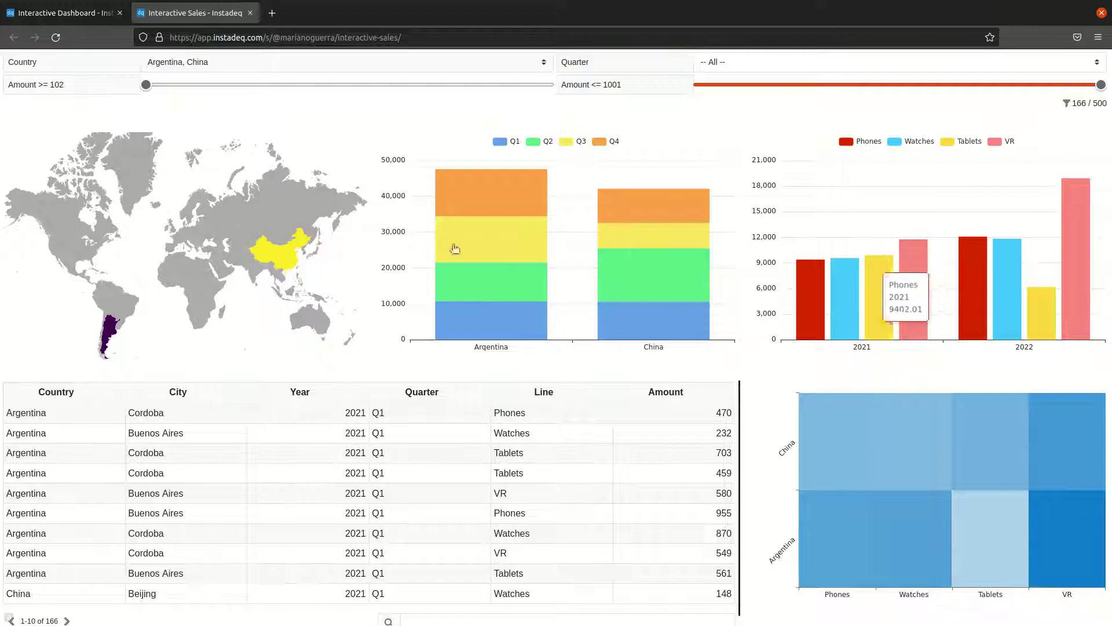
mouse_move(927, 274)
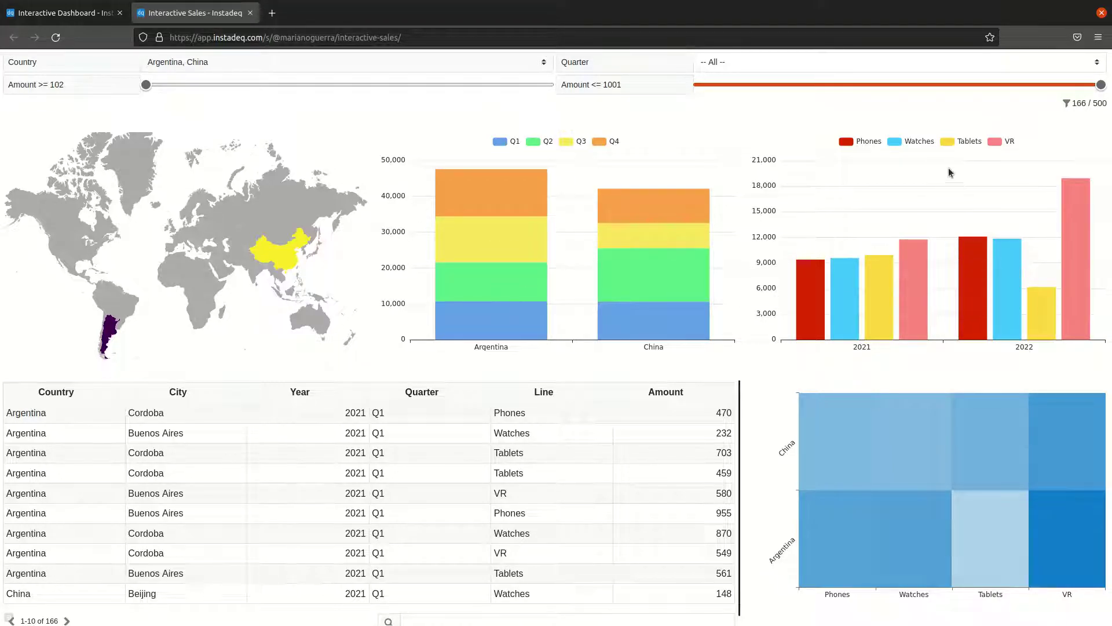
left_click(79, 15)
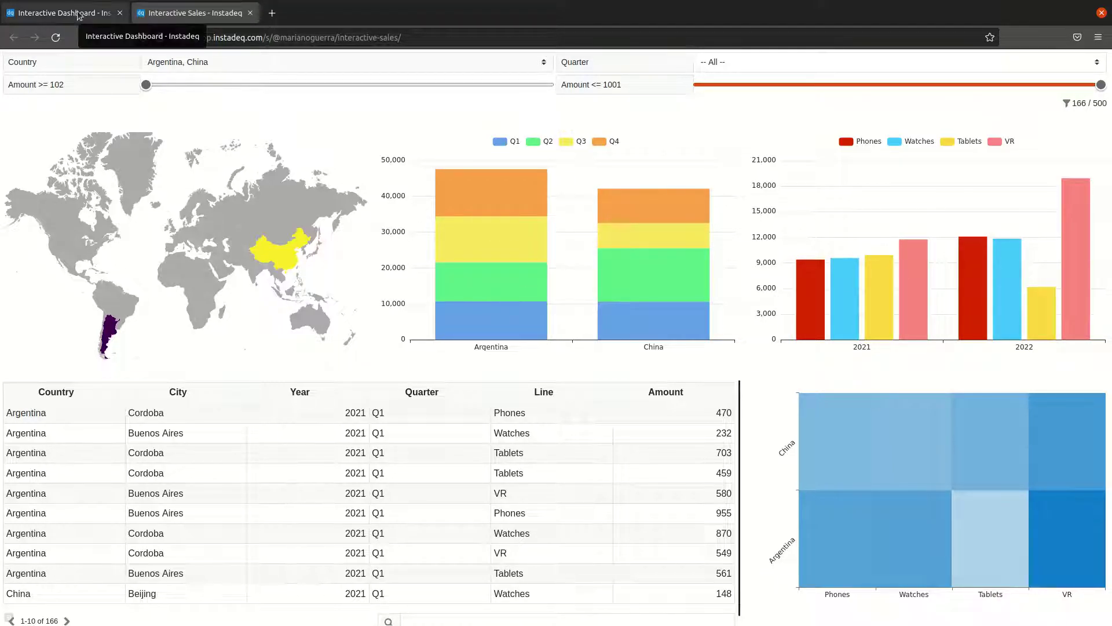
scroll(683, 326, "down", 3)
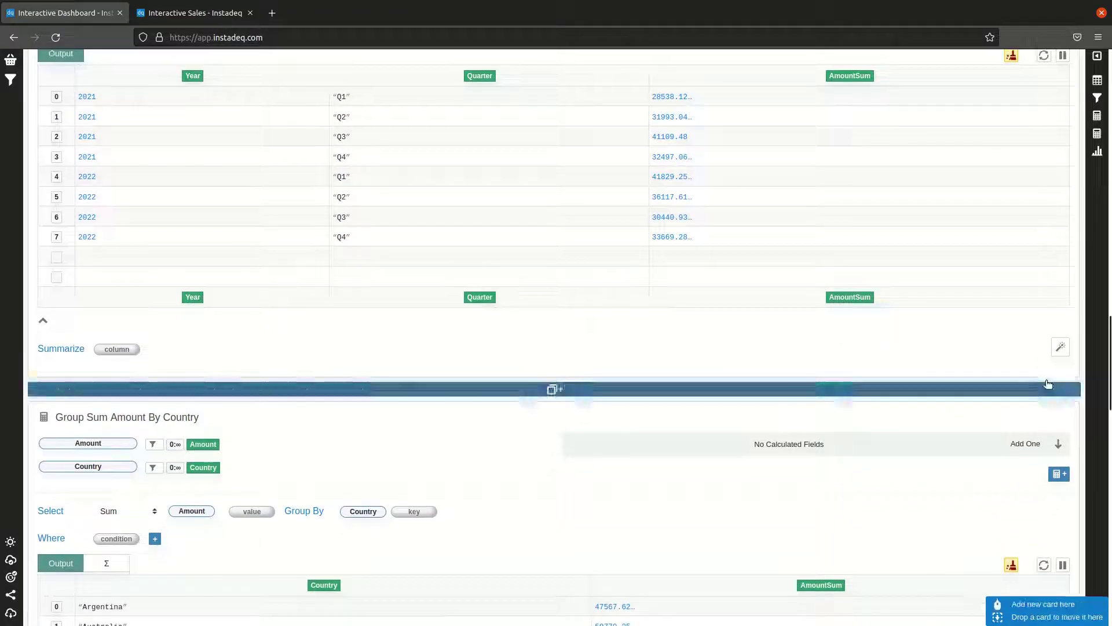
left_click(1060, 348)
scroll(827, 349, "down", 2)
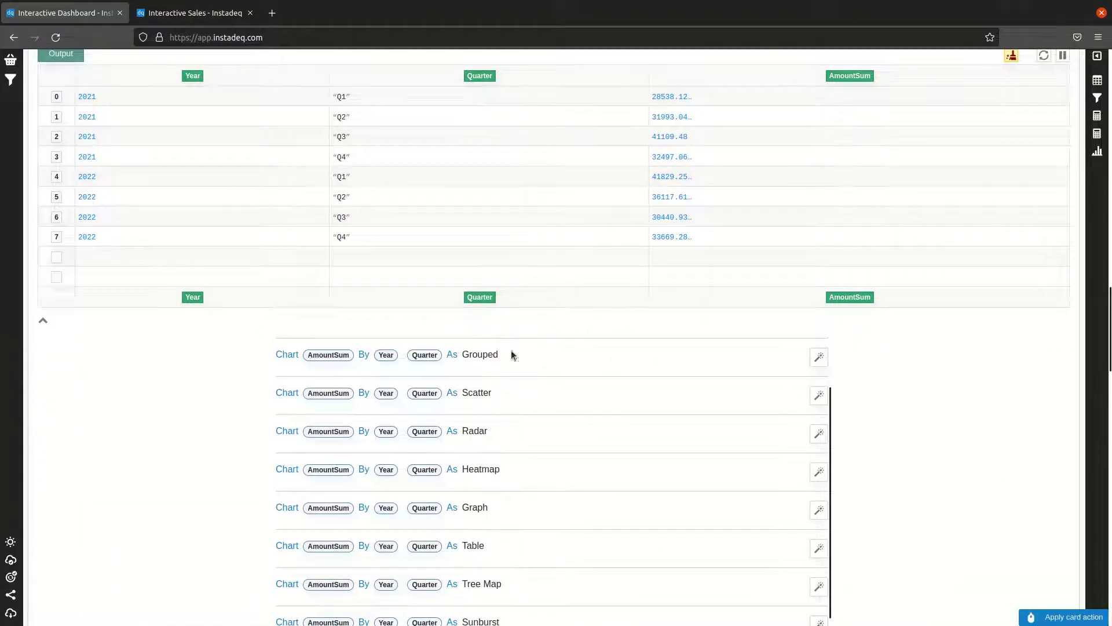
left_click(819, 358)
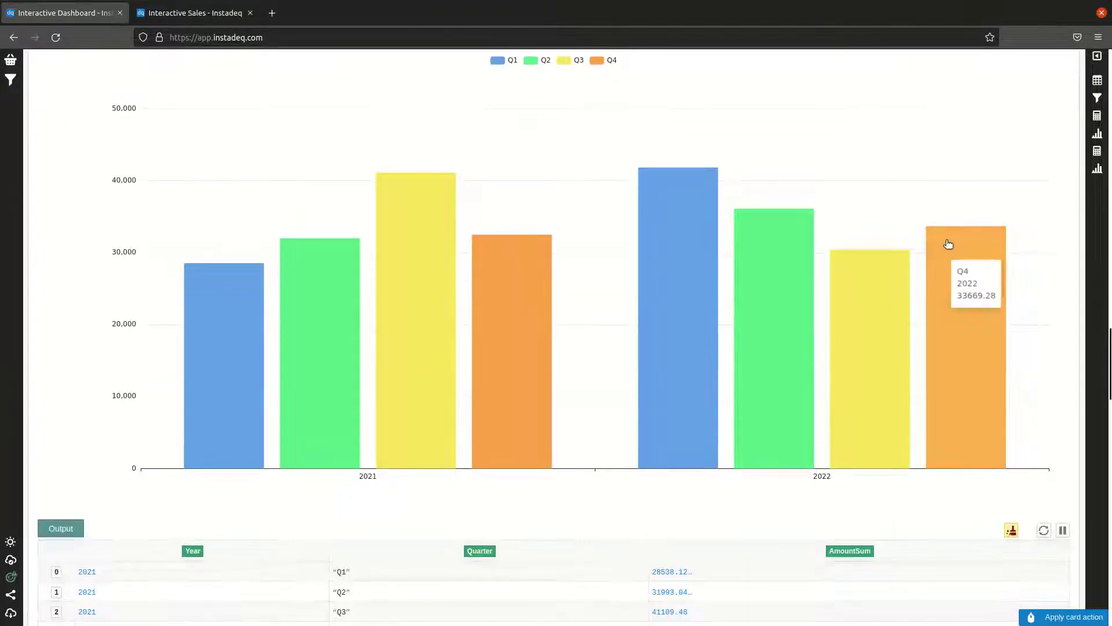
Set the bottom margin of the Grouped AmountSum By Year and Quarter chart to 5 and close its chart settings
scroll(986, 189, "up", 2)
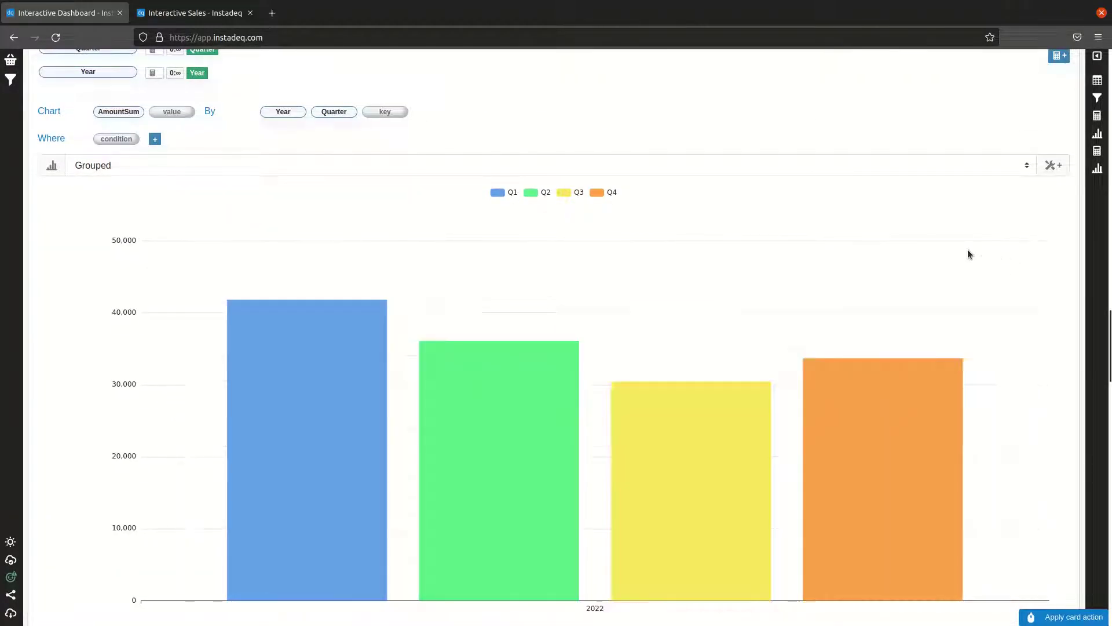
scroll(987, 253, "up", 4)
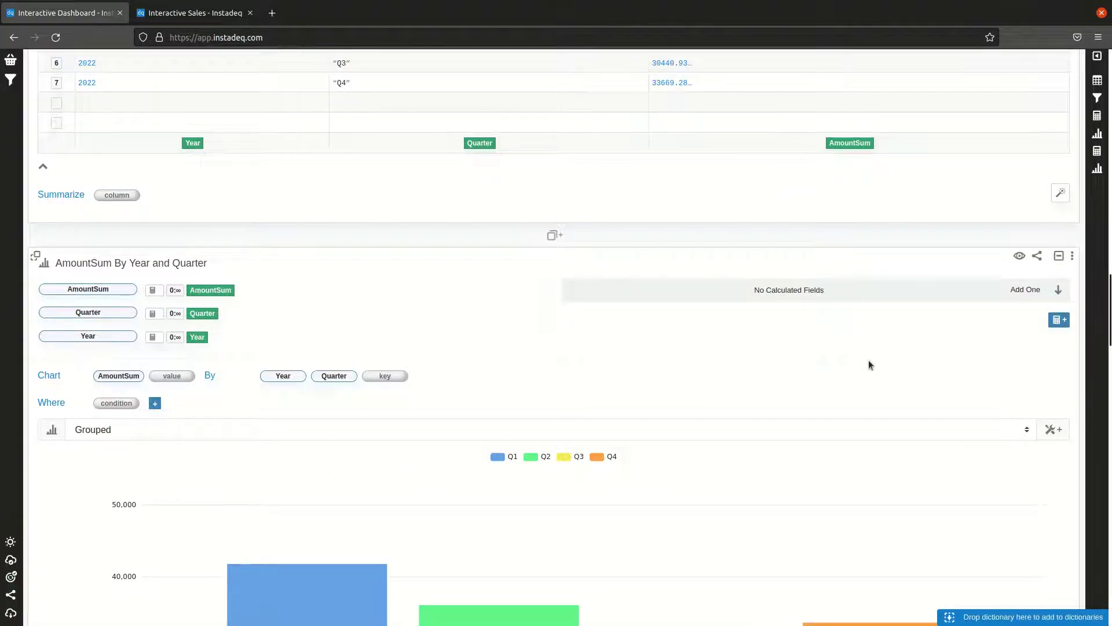
scroll(867, 359, "down", 4)
scroll(1064, 358, "down", 1)
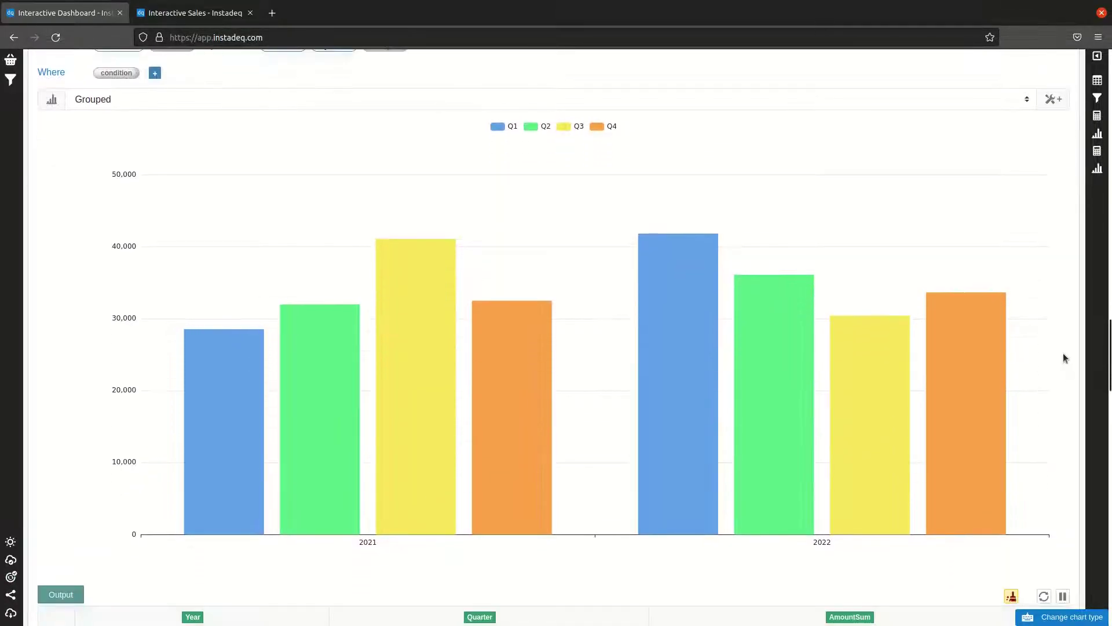
left_click(1054, 100)
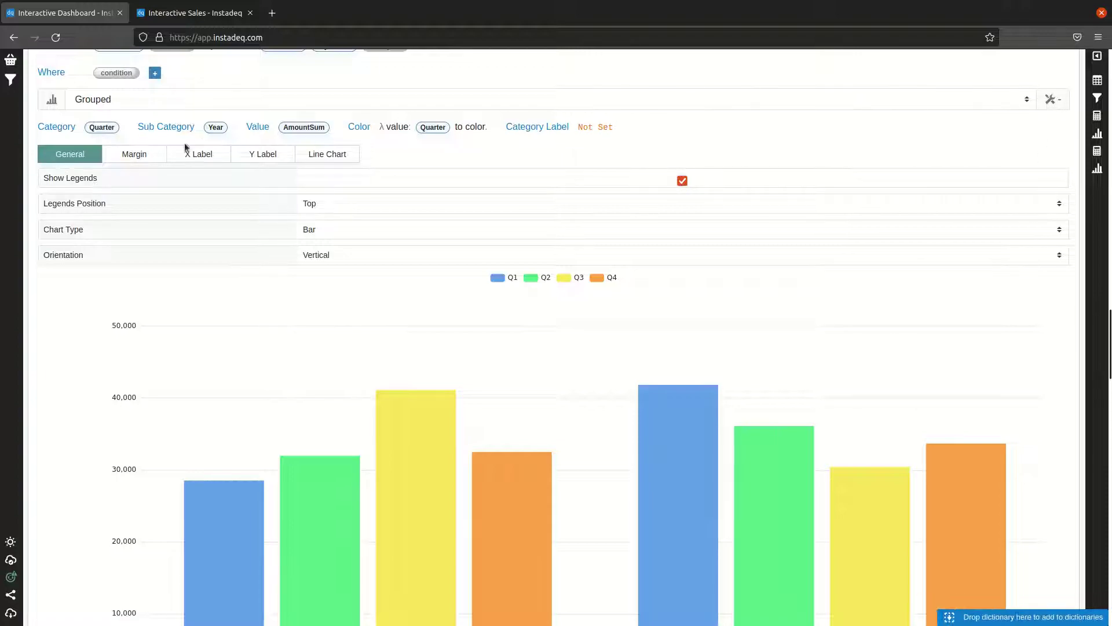
left_click(149, 156)
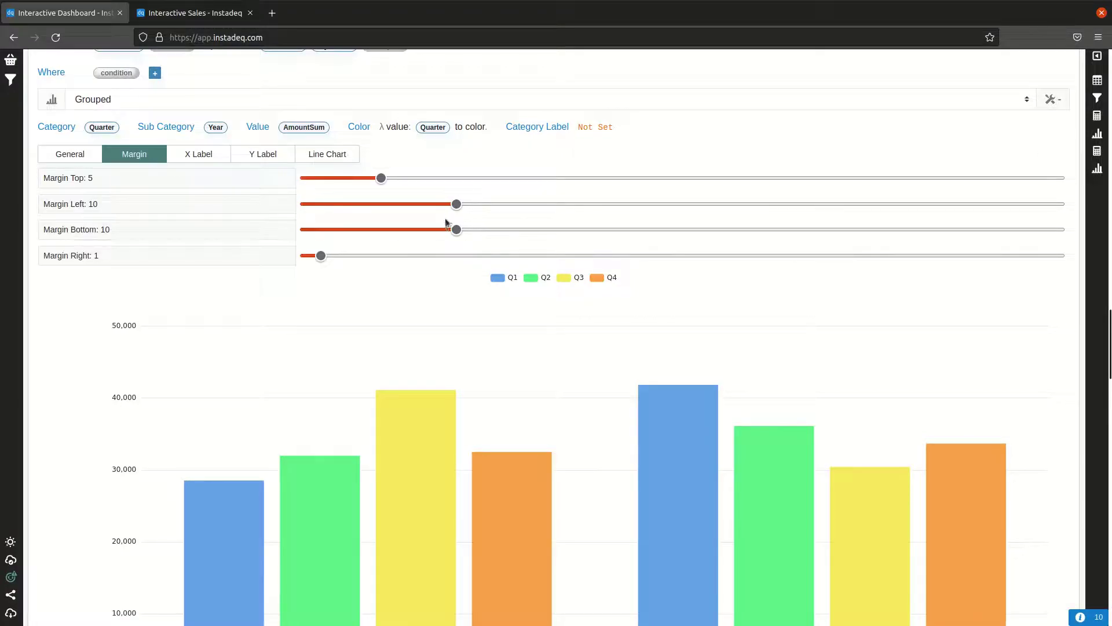
left_click_drag(456, 230, 385, 229)
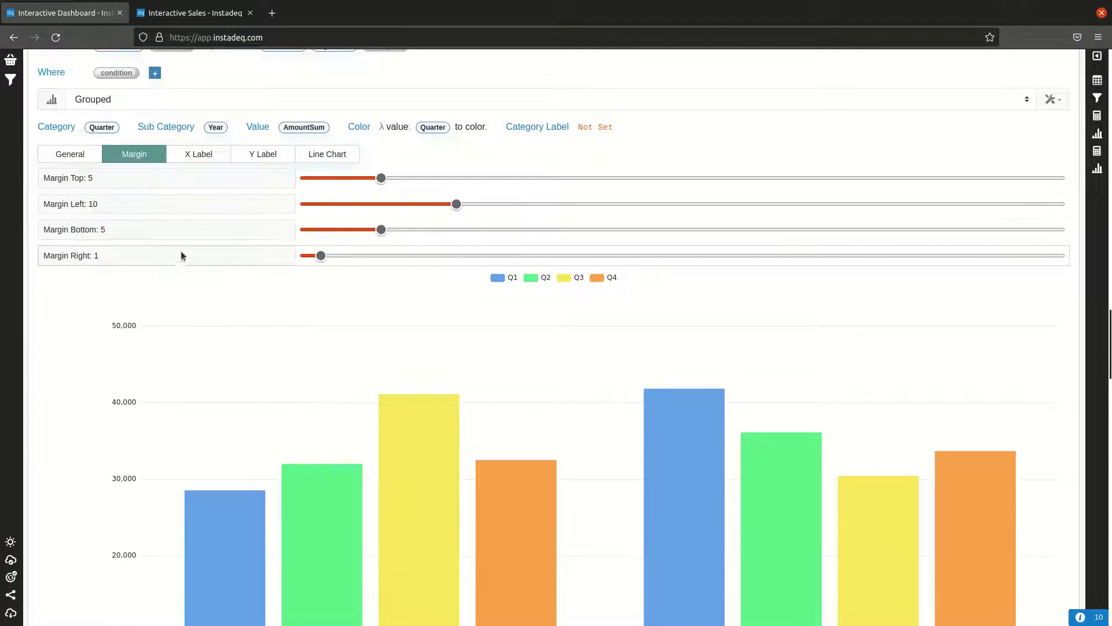
scroll(67, 303, "down", 4)
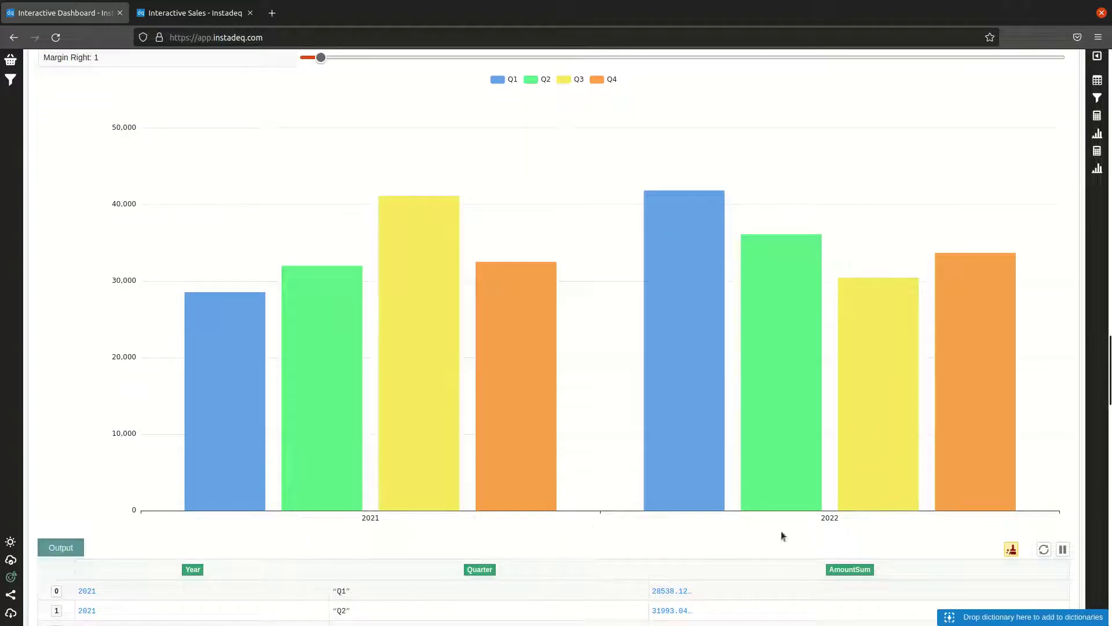
scroll(1077, 243, "up", 4)
scroll(1075, 237, "up", 3)
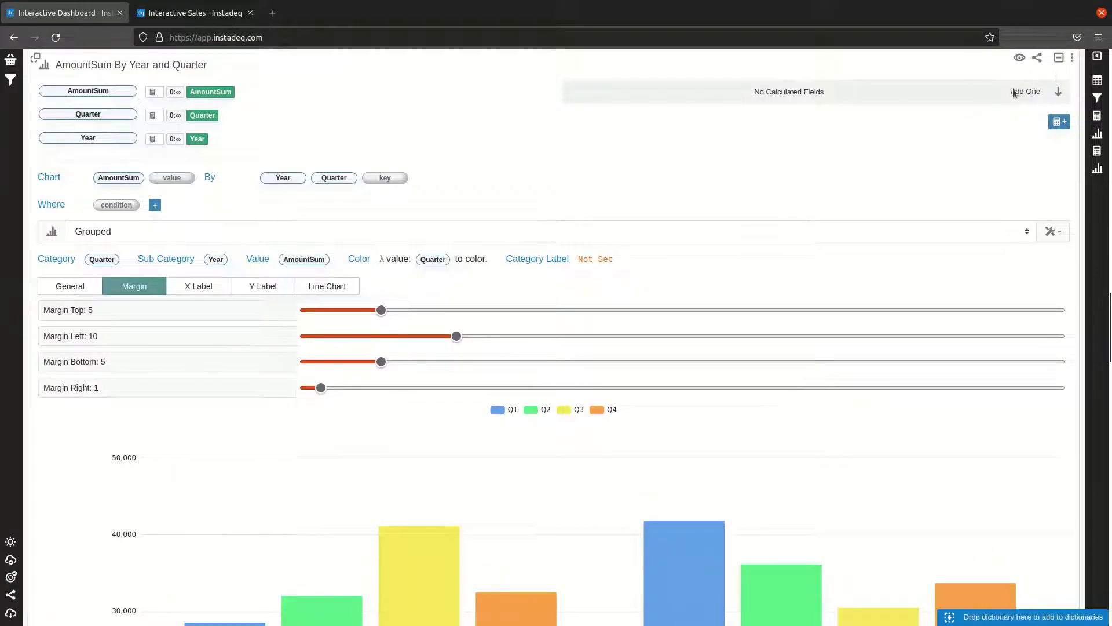
left_click(1053, 231)
Add a new Group By card directly below the Filter card
scroll(773, 174, "up", 12)
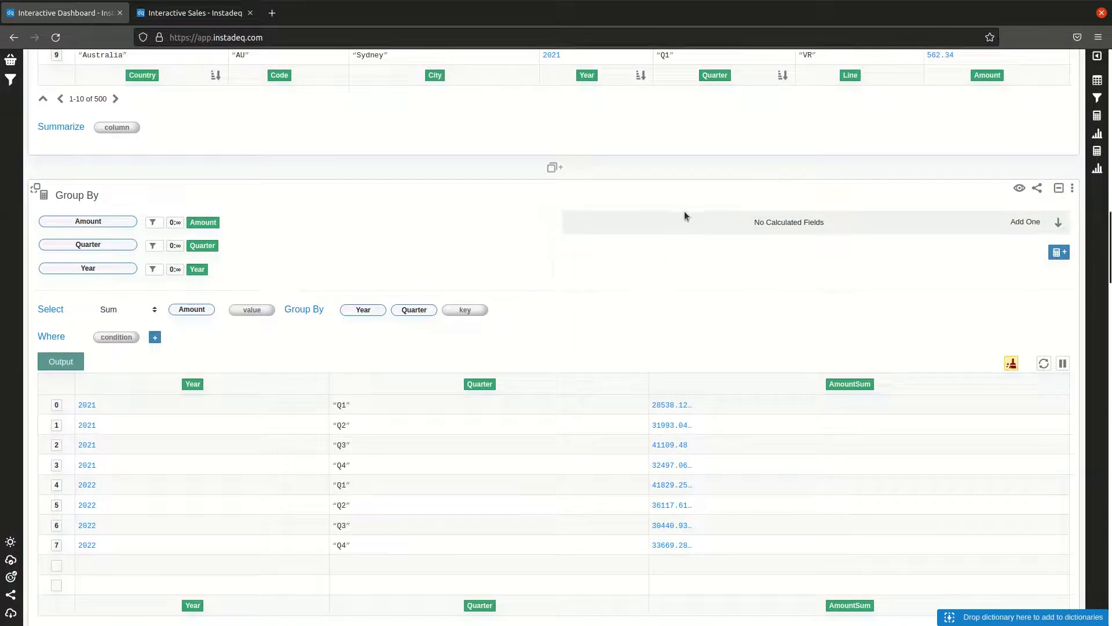
scroll(680, 212, "up", 9)
scroll(680, 275, "down", 4)
left_click(653, 432)
scroll(666, 396, "down", 4)
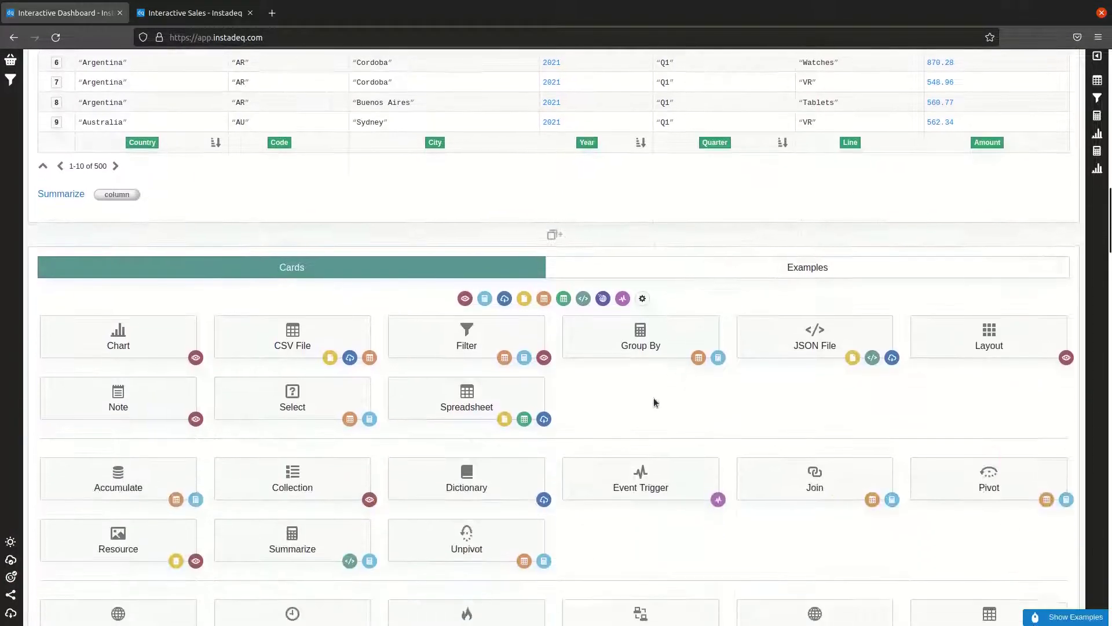
left_click(571, 350)
Sum the Filter card's Amount in the new Group By card, grouped by the Filter's Country and Quarter, following the reference dashboard
left_click(190, 17)
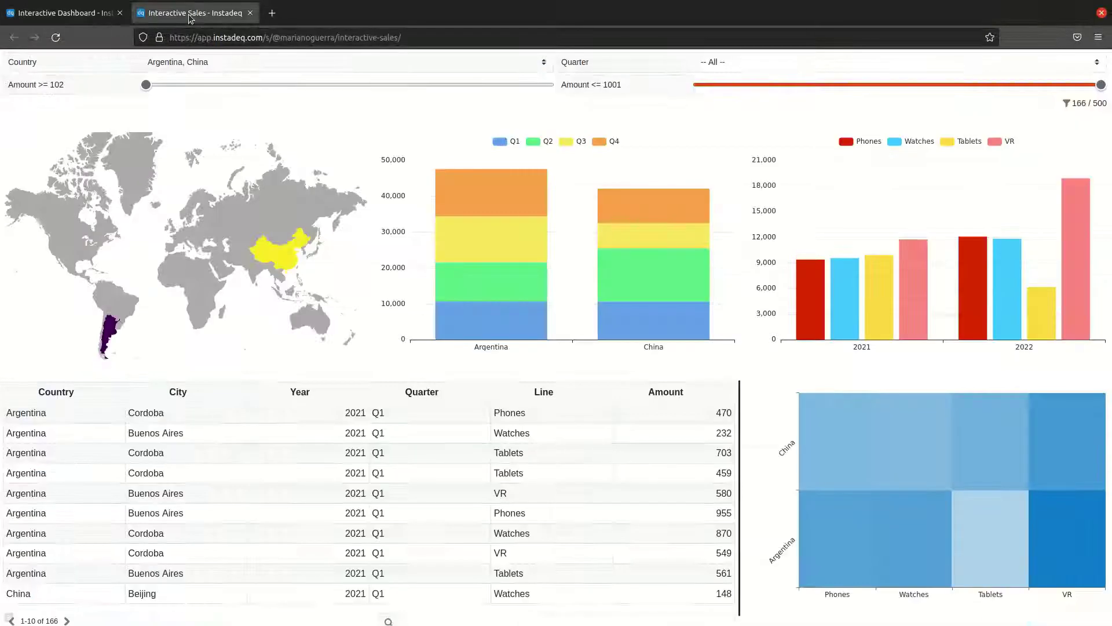
left_click(87, 14)
left_click_drag(972, 145, 176, 352)
left_click_drag(145, 144, 363, 355)
left_click_drag(688, 147, 414, 355)
Add a Stacked chart of AmountSum by Country and Quarter from the new Group By card
scroll(925, 339, "down", 5)
scroll(983, 293, "down", 2)
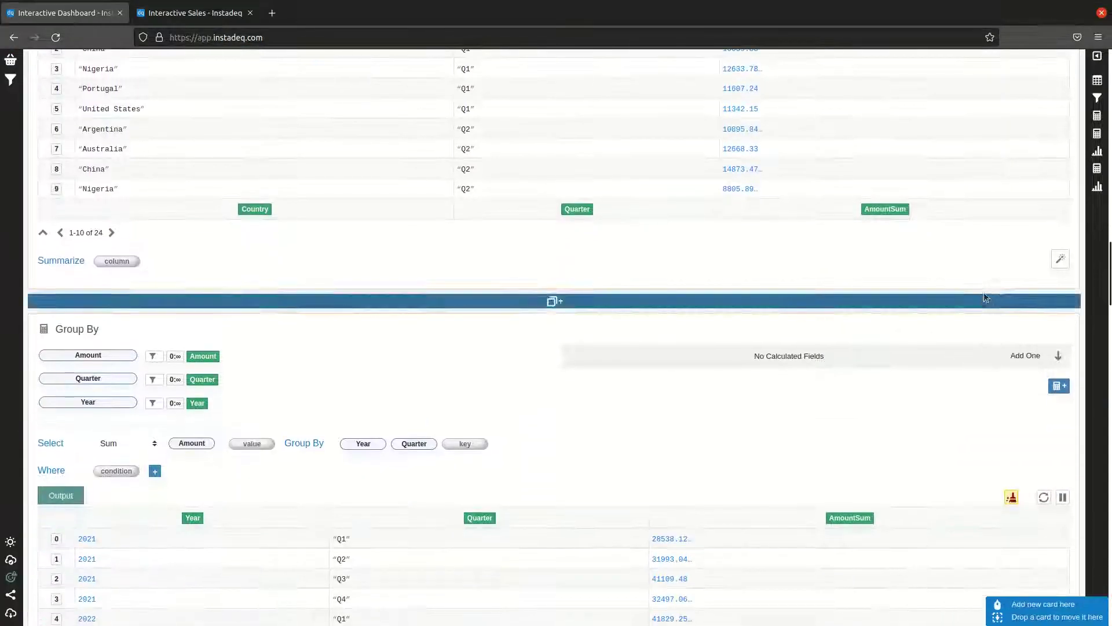
scroll(1040, 322, "up", 3)
left_click(1060, 391)
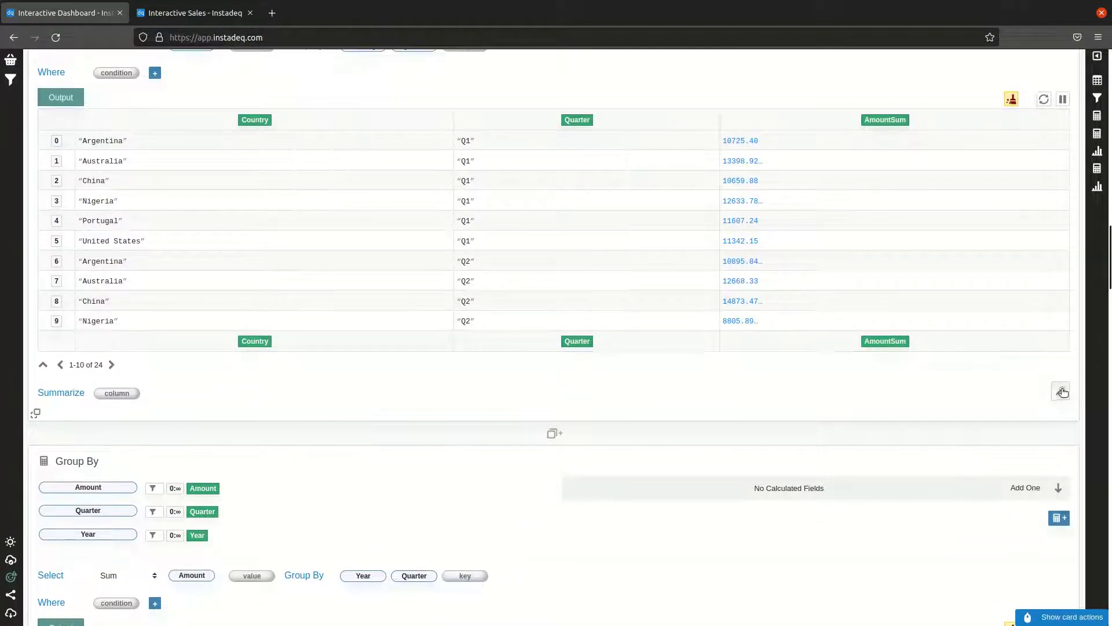
scroll(871, 377, "down", 3)
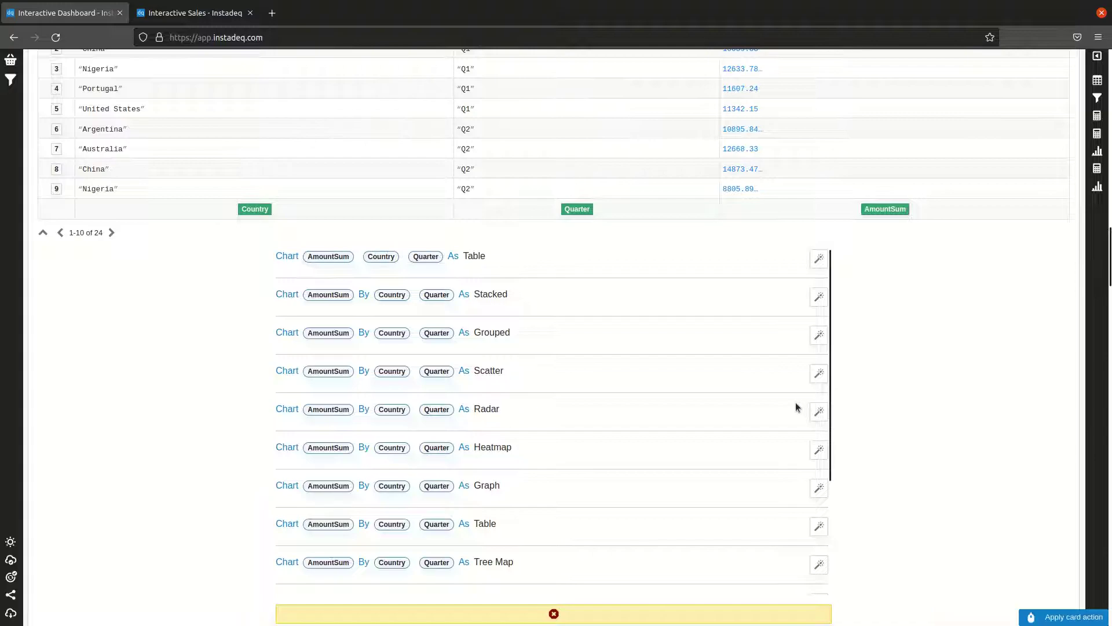
left_click(819, 298)
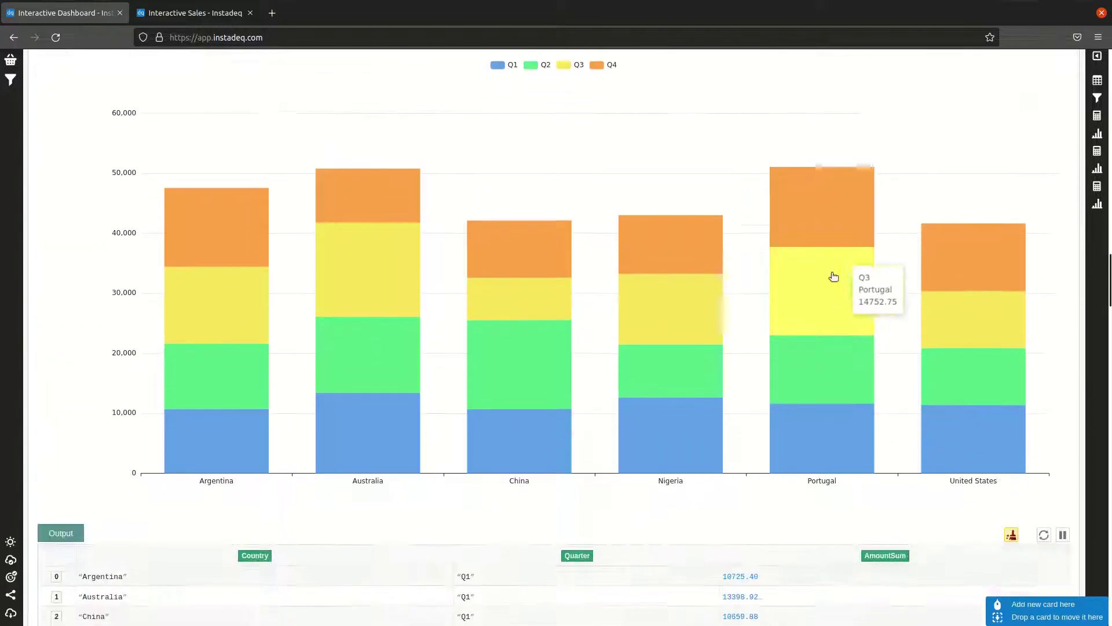
scroll(1043, 190, "up", 3)
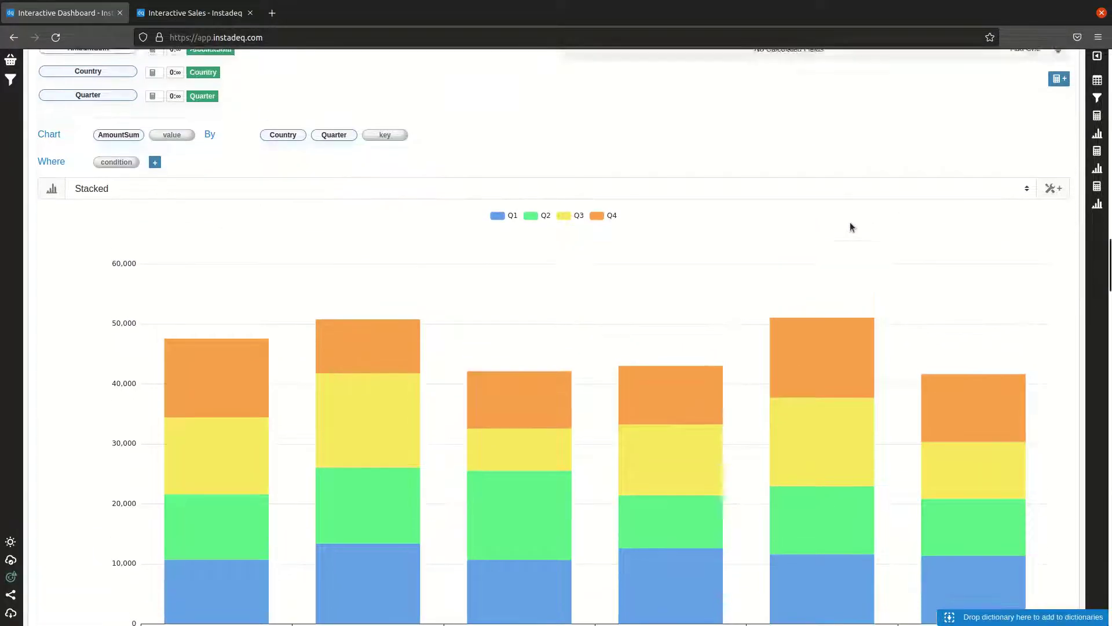
scroll(849, 229, "up", 2)
scroll(1010, 253, "down", 3)
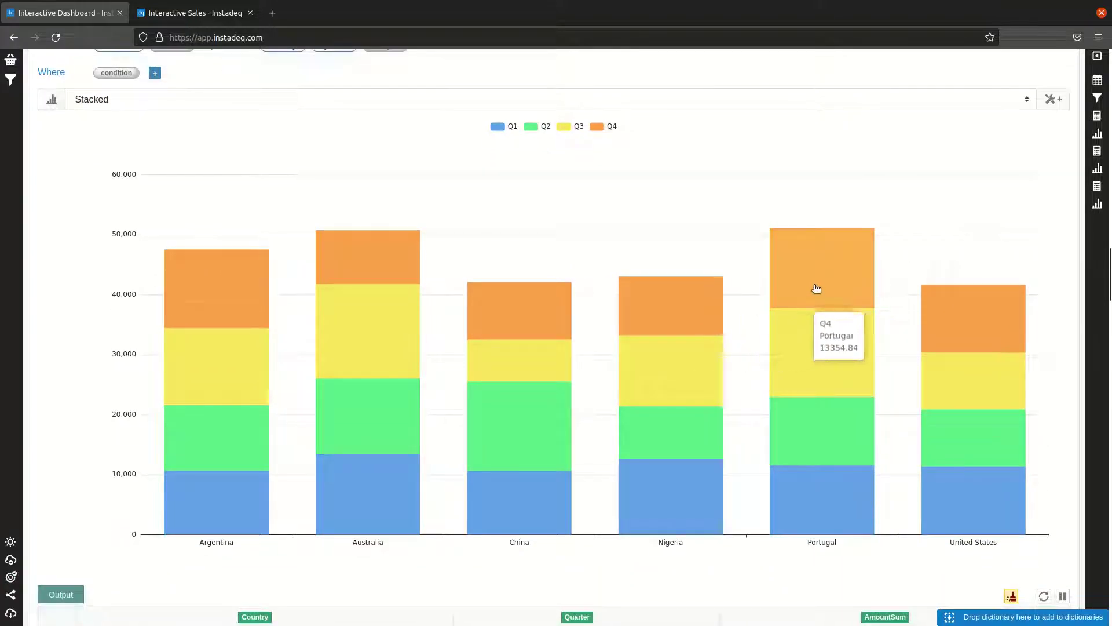
Rename the Group By 1 card as Group Sum Amount By Country and Quarter
scroll(1072, 325, "down", 15)
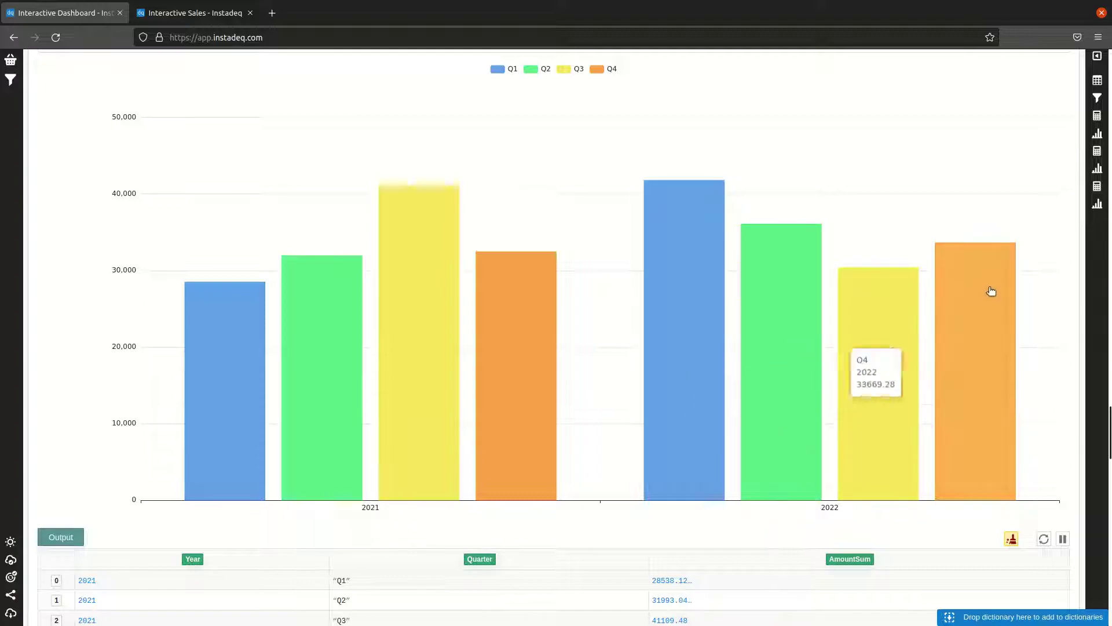
scroll(1097, 294, "up", 15)
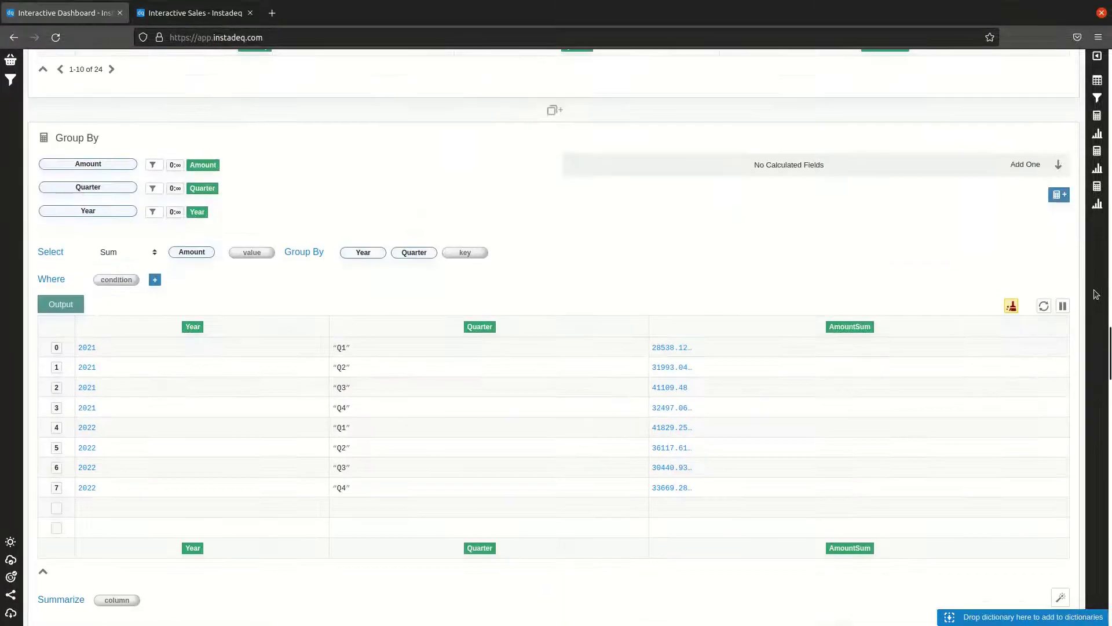
scroll(1097, 294, "up", 5)
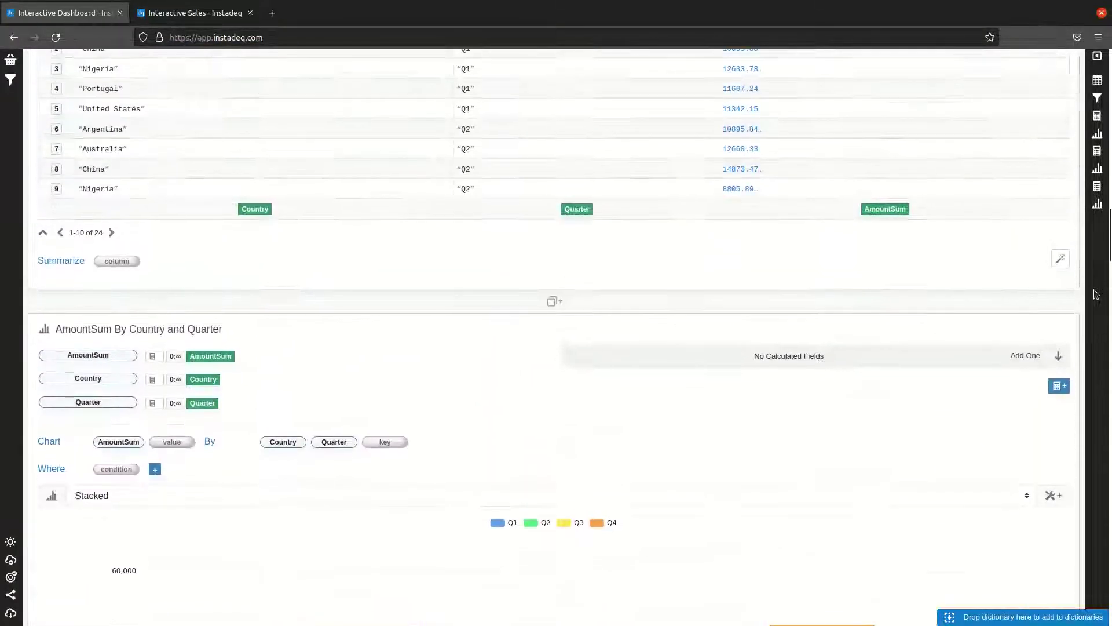
scroll(1088, 291, "up", 7)
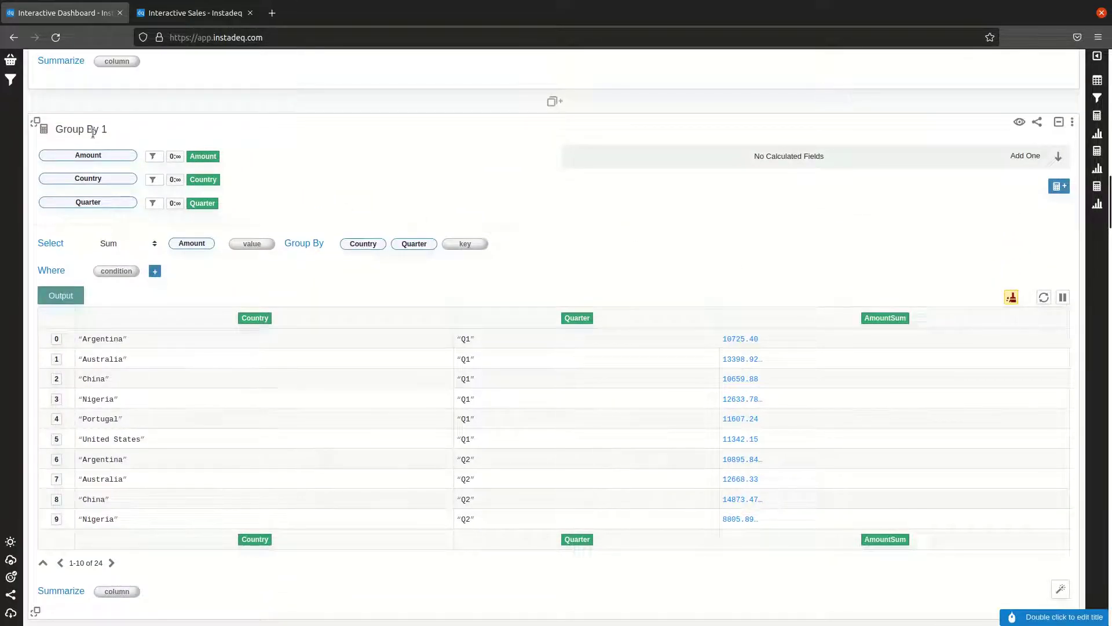
double_click(93, 130)
Check the remaining charts on the Interactive Sales reference dashboard and return to the Filter card in the deck
scroll(608, 168, "up", 10)
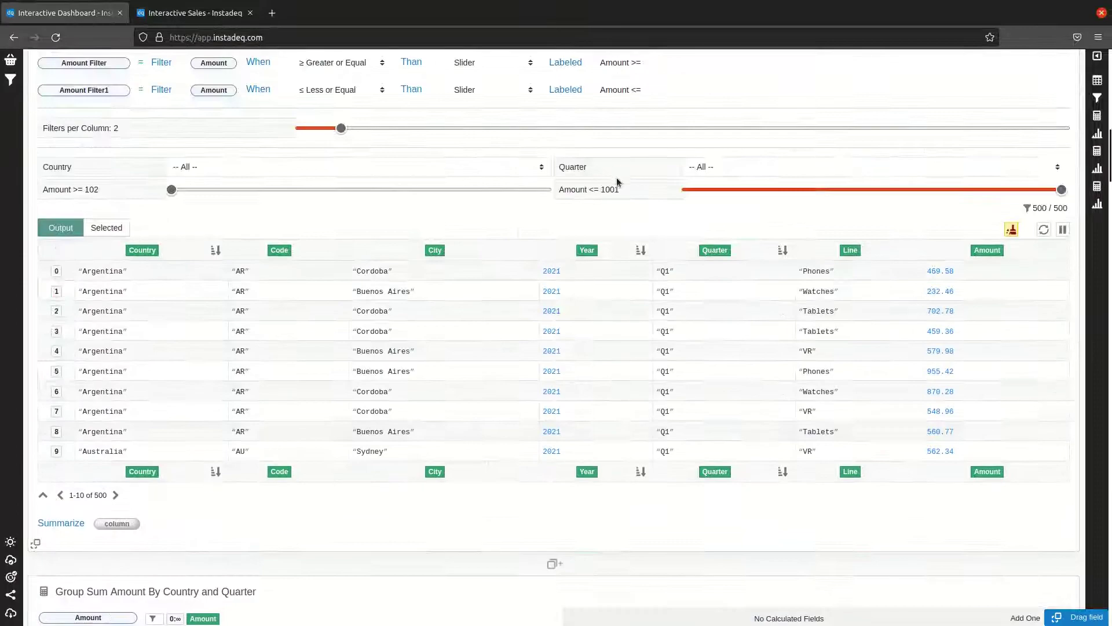
left_click(178, 17)
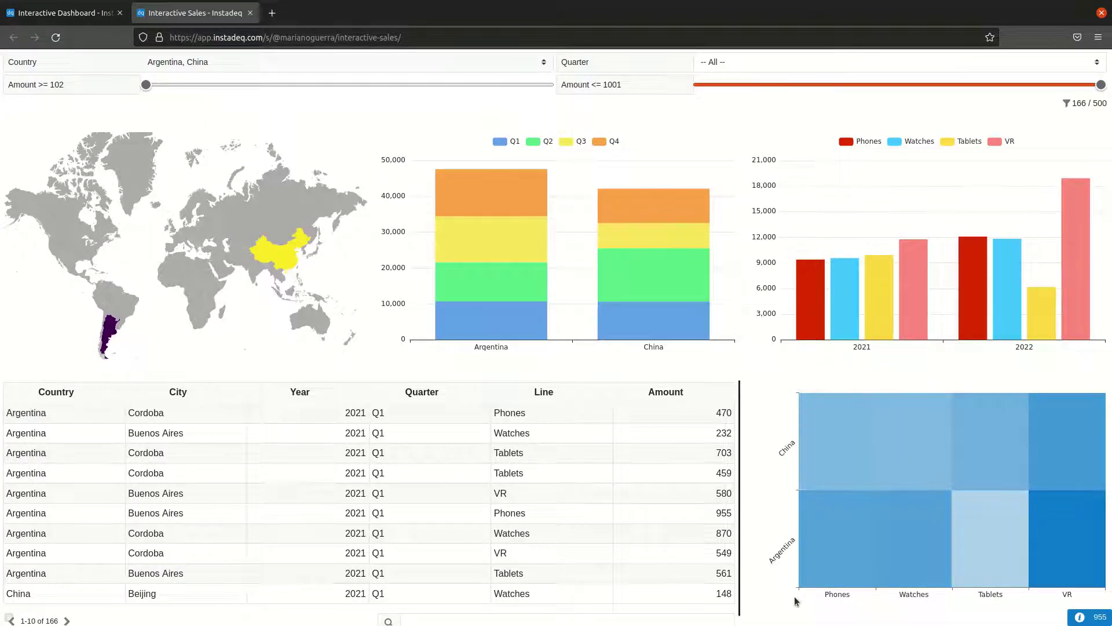
left_click(68, 12)
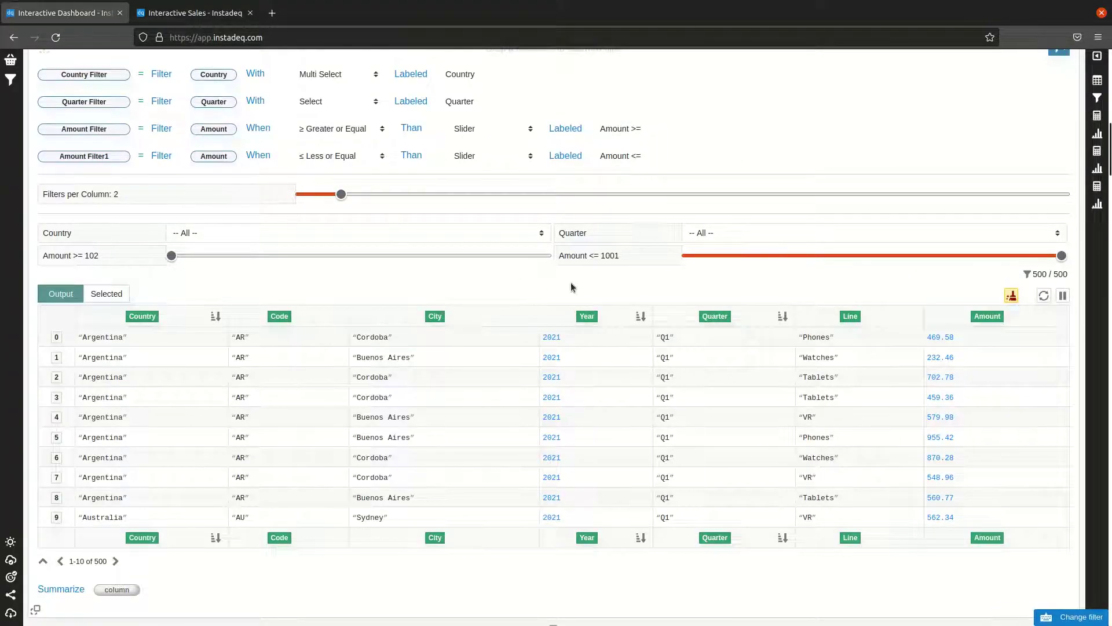
Add a Group By card below the Filter card and sum the Filter's Amount grouped by its Line and Country
scroll(571, 280, "down", 5)
left_click(660, 371)
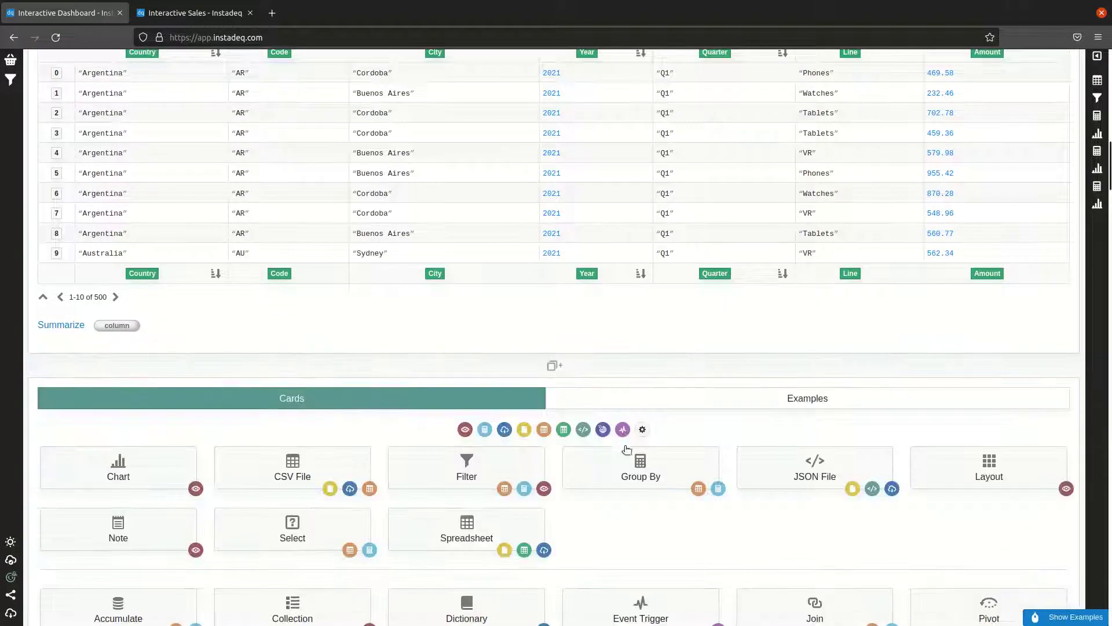
left_click(600, 464)
left_click_drag(987, 273, 116, 485)
left_click_drag(850, 273, 368, 486)
left_click_drag(142, 273, 421, 490)
scroll(613, 441, "down", 3)
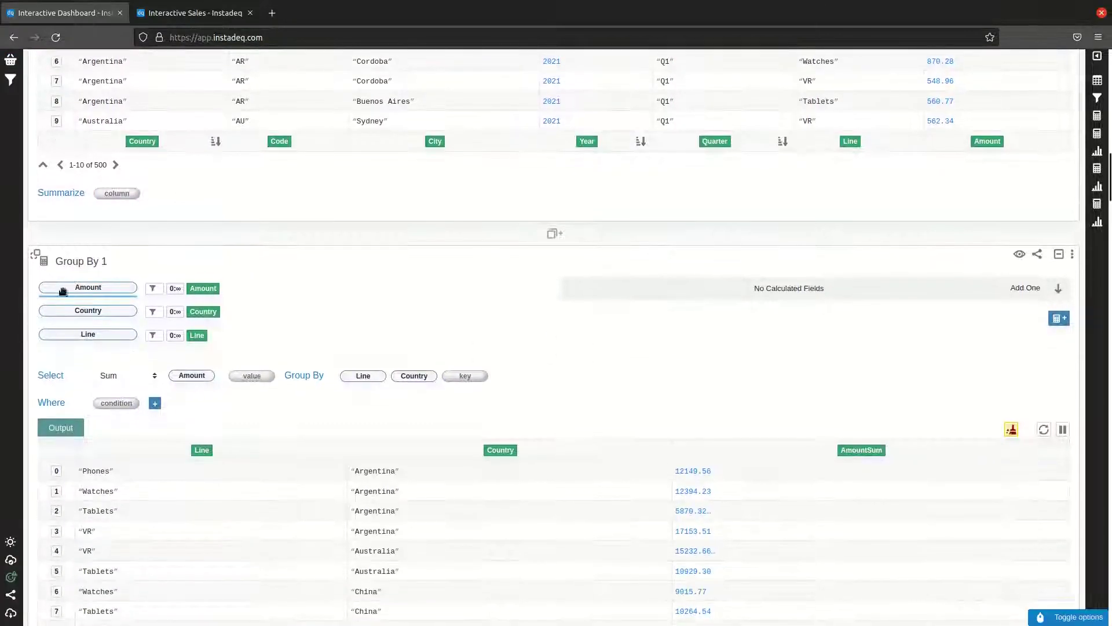
scroll(794, 376, "down", 10)
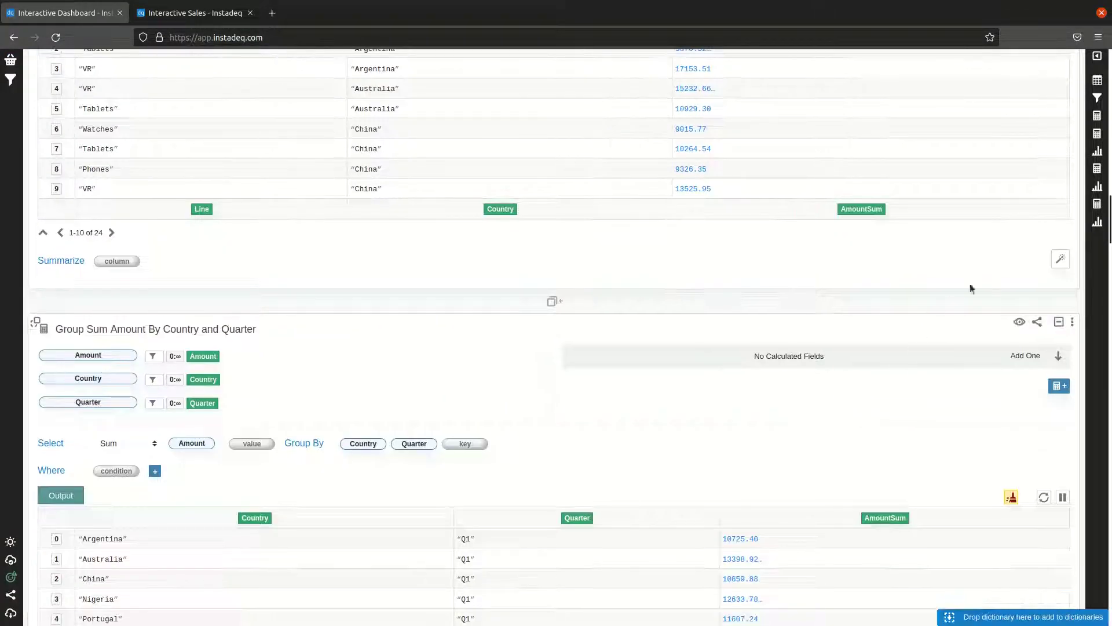
left_click(1057, 259)
scroll(553, 402, "down", 2)
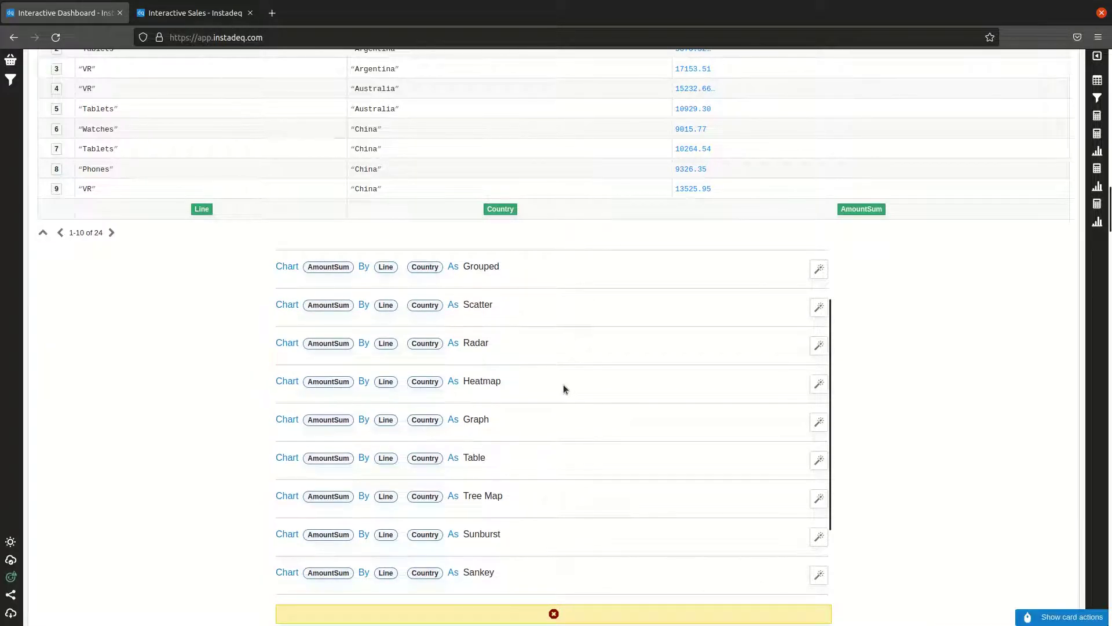
left_click(753, 613)
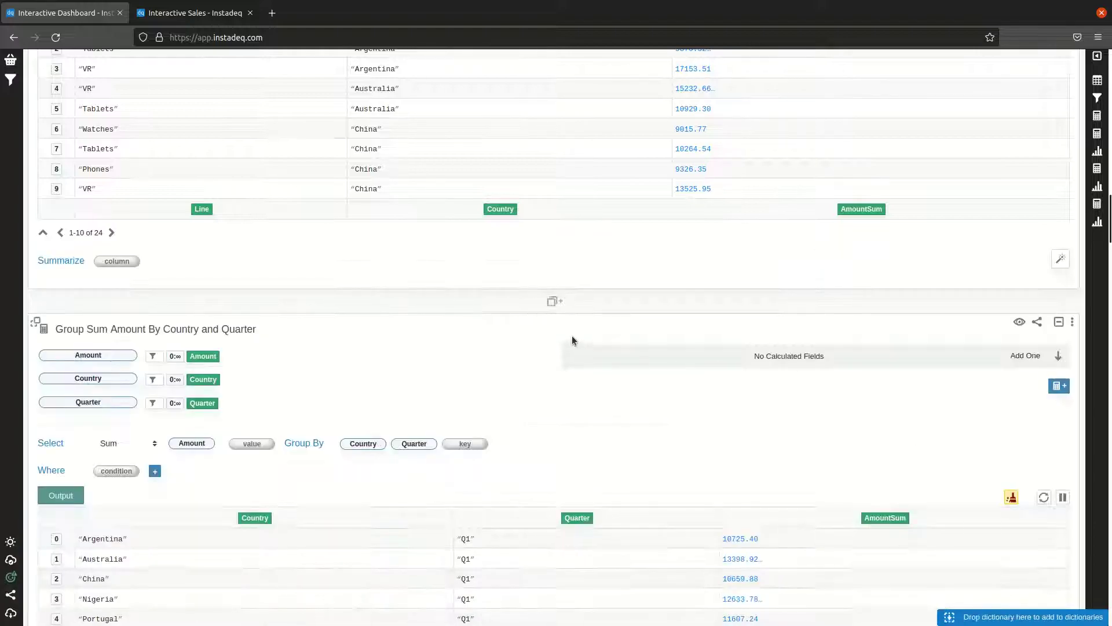
Add a Chart card below the new Group By card and plot its AmountSum by Line and Country
left_click(429, 308)
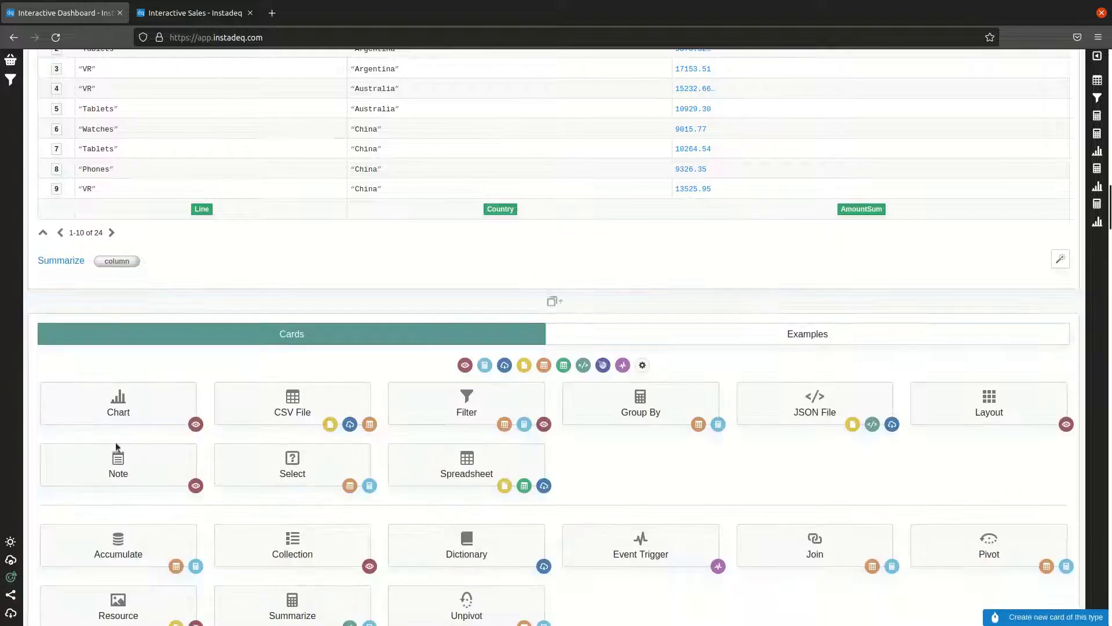
left_click(147, 412)
left_click_drag(861, 208, 115, 423)
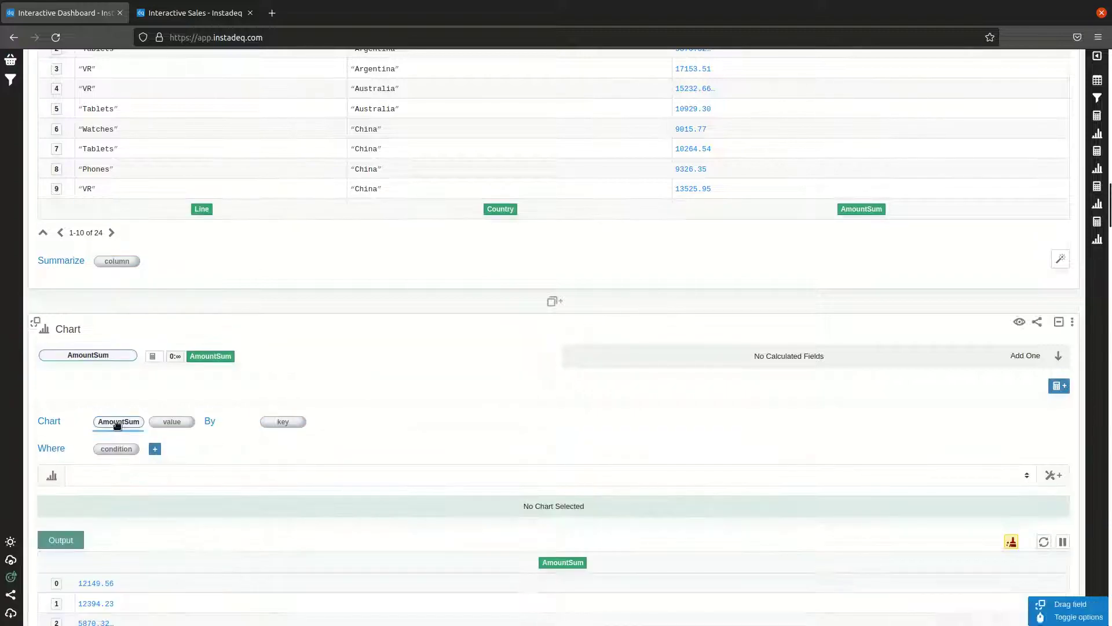
left_click_drag(201, 209, 282, 422)
left_click_drag(500, 208, 346, 421)
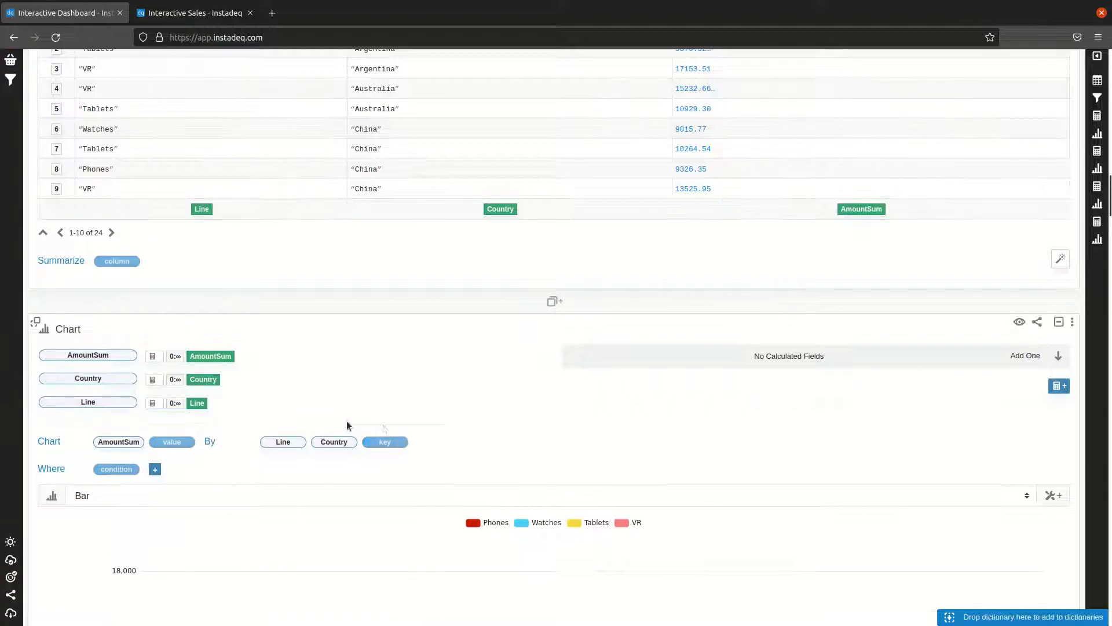
Change the new AmountSum by Line and Country chart to a Heatmap
scroll(480, 382, "down", 3)
scroll(938, 337, "down", 3)
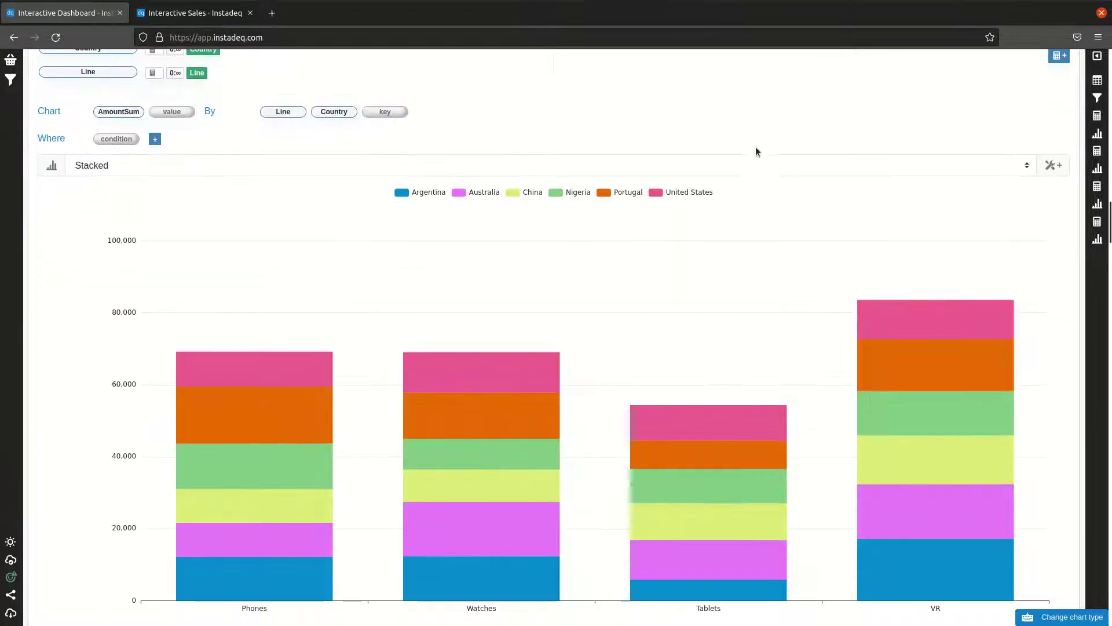
left_click(655, 165)
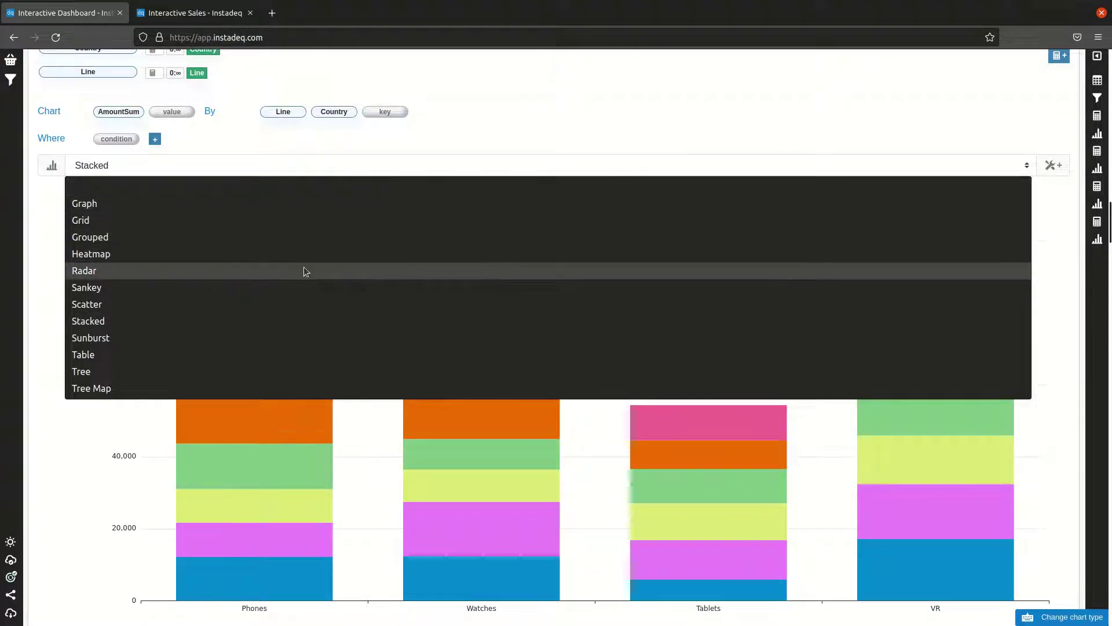
left_click(303, 254)
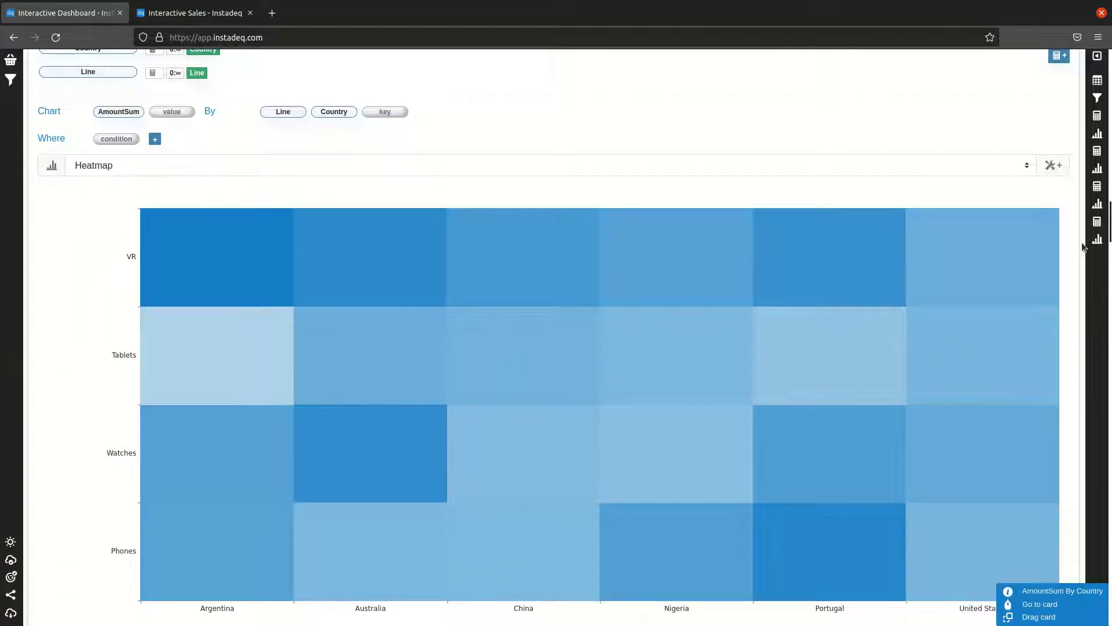
scroll(1086, 255, "down", 1)
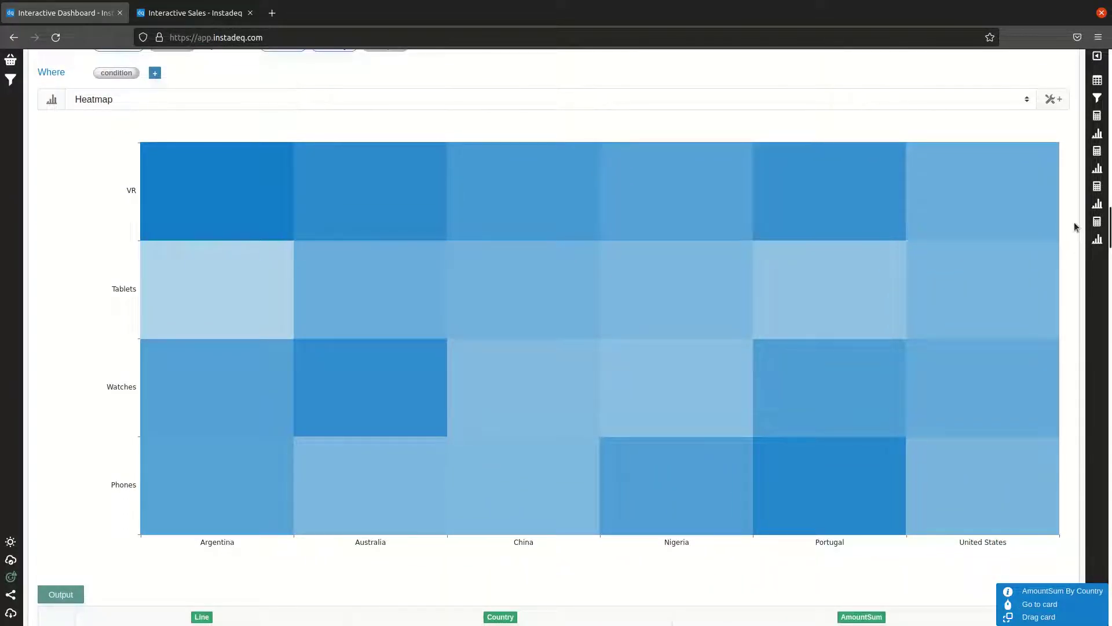
scroll(1073, 225, "up", 1)
scroll(1072, 224, "up", 1)
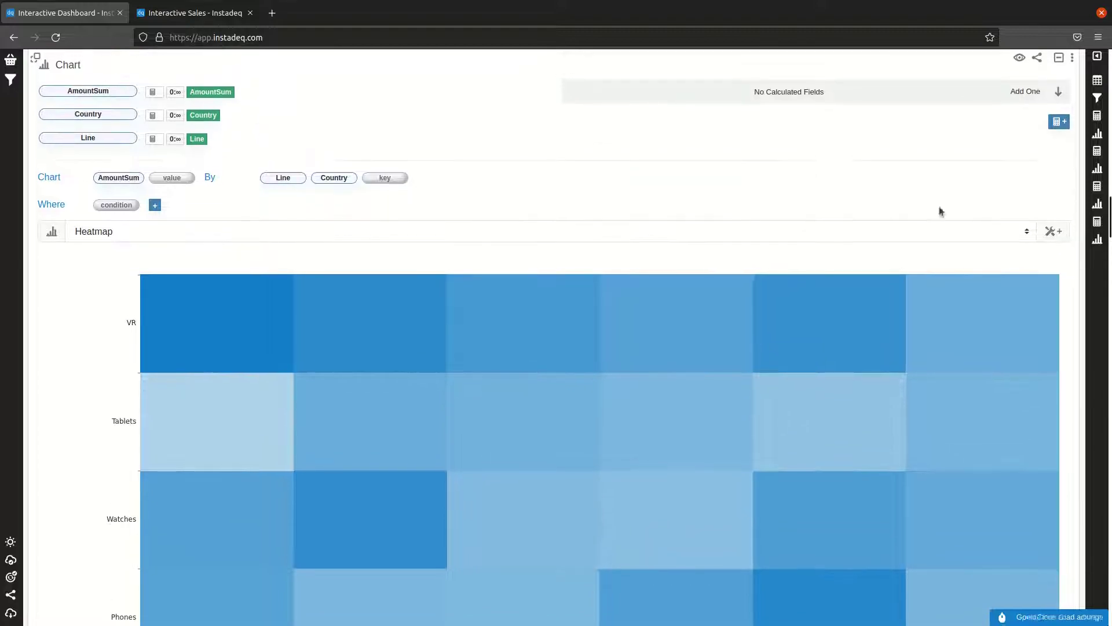
Match the heatmap's axes to the Interactive Sales reference dashboard, with Line as Category and Country as Sub Category
left_click(177, 16)
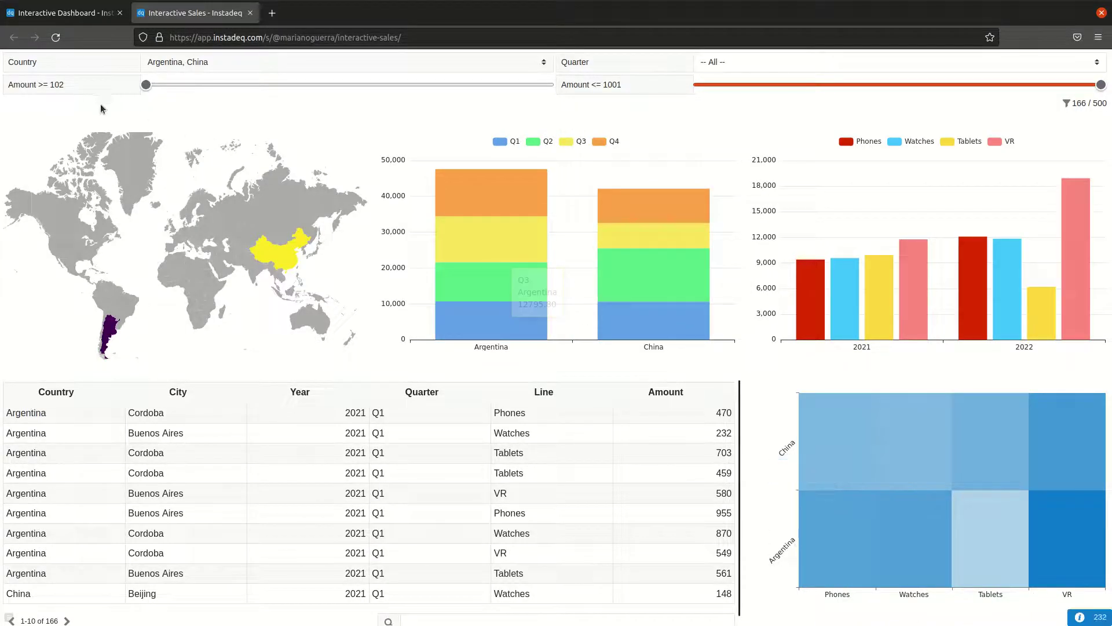
left_click(77, 21)
scroll(67, 350, "down", 2)
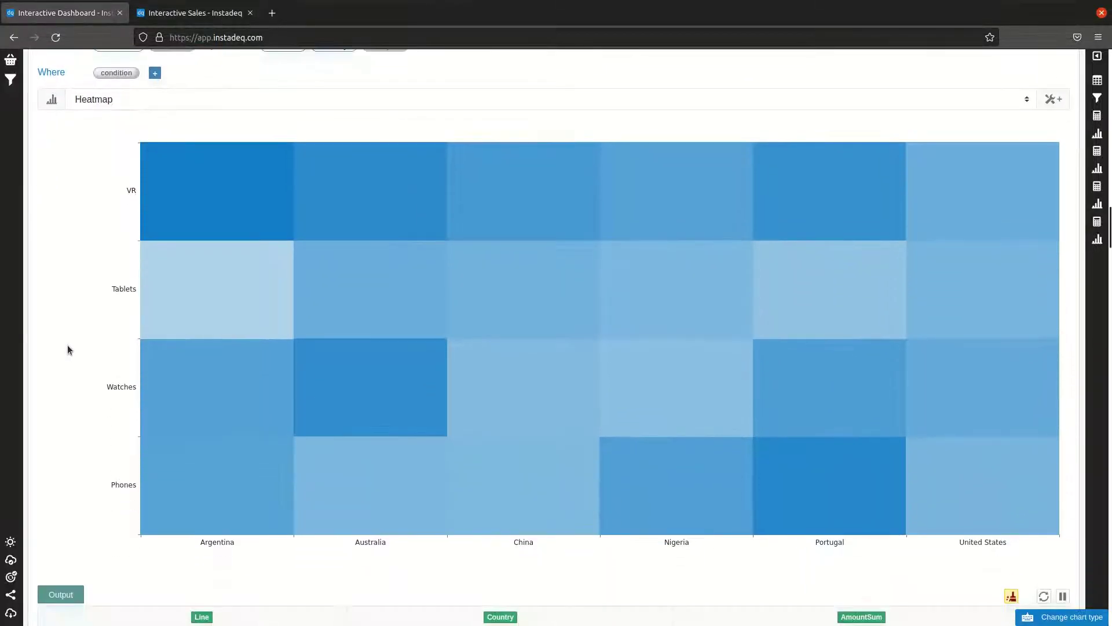
scroll(64, 335, "up", 1)
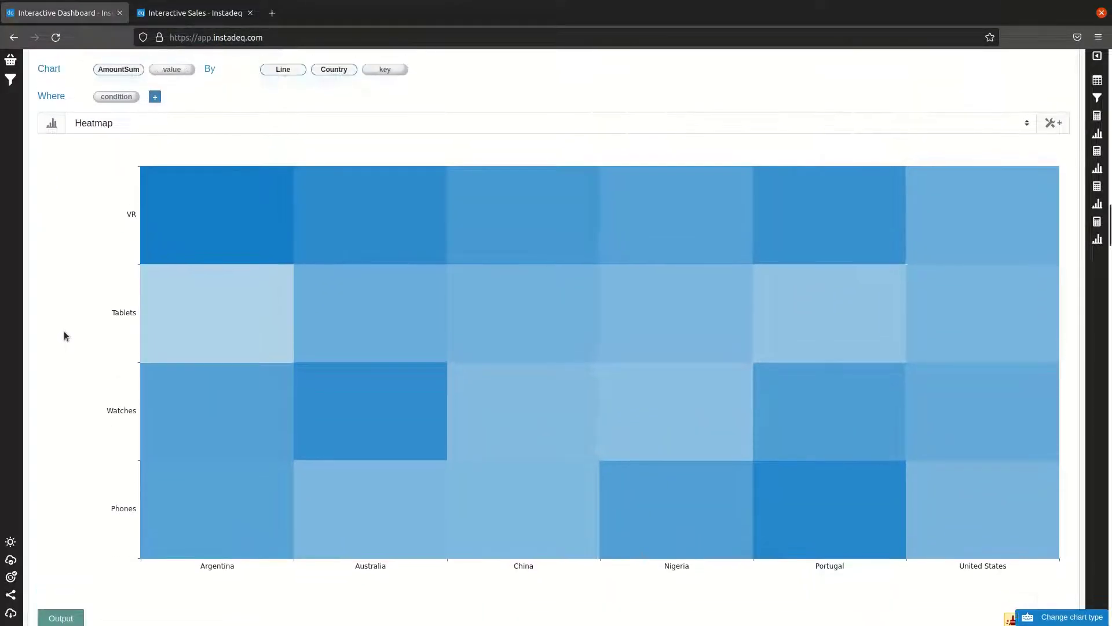
left_click(1063, 168)
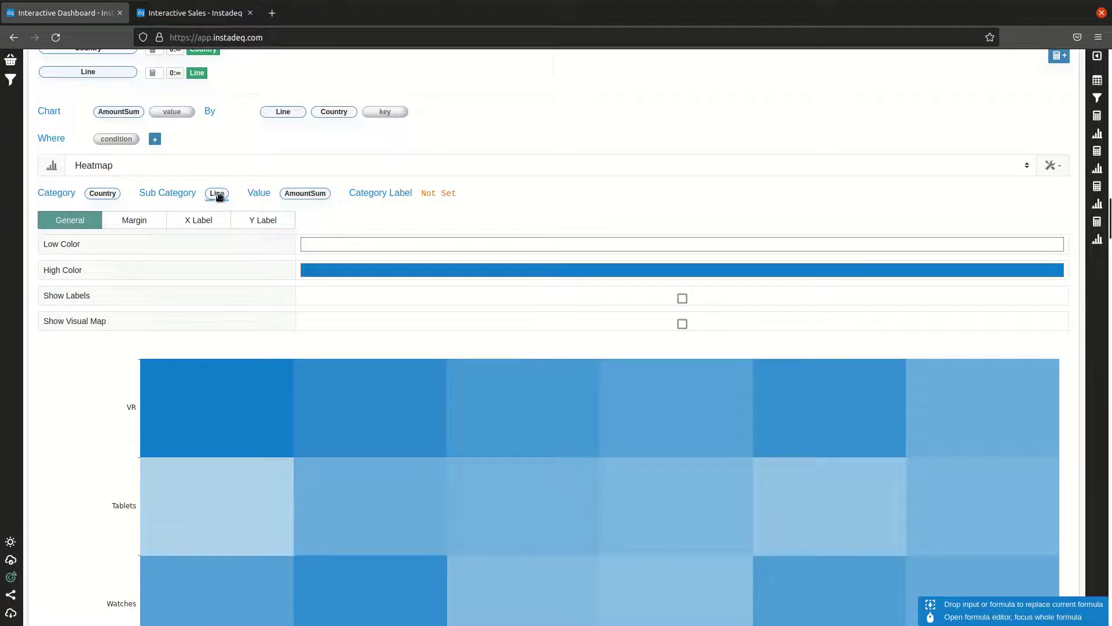
left_click_drag(217, 197, 52, 196)
left_click_drag(319, 112, 147, 194)
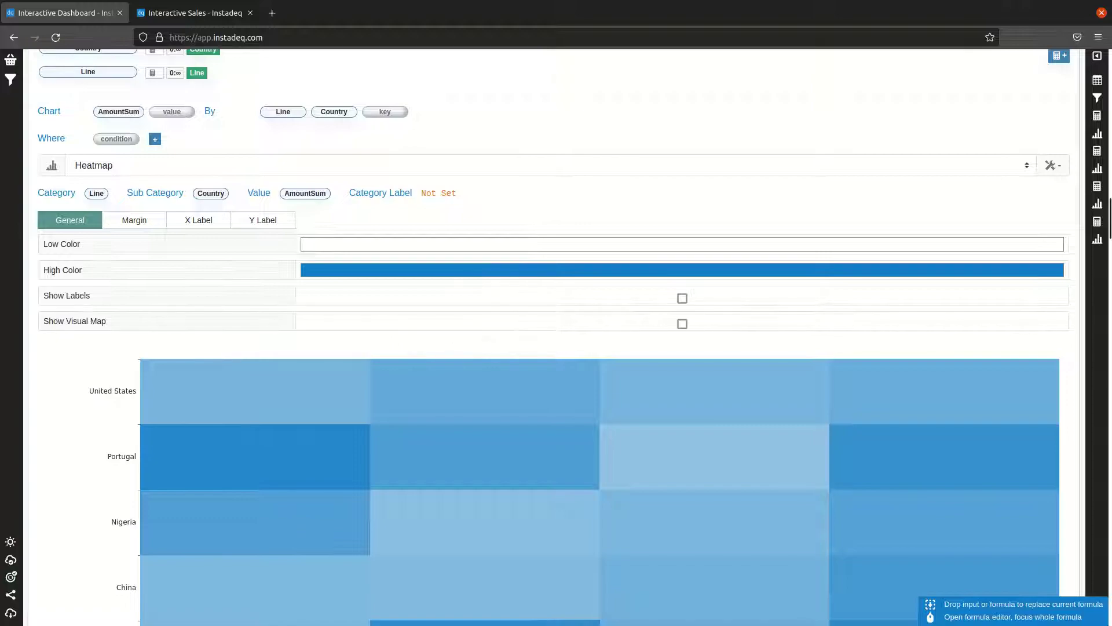
scroll(454, 374, "down", 5)
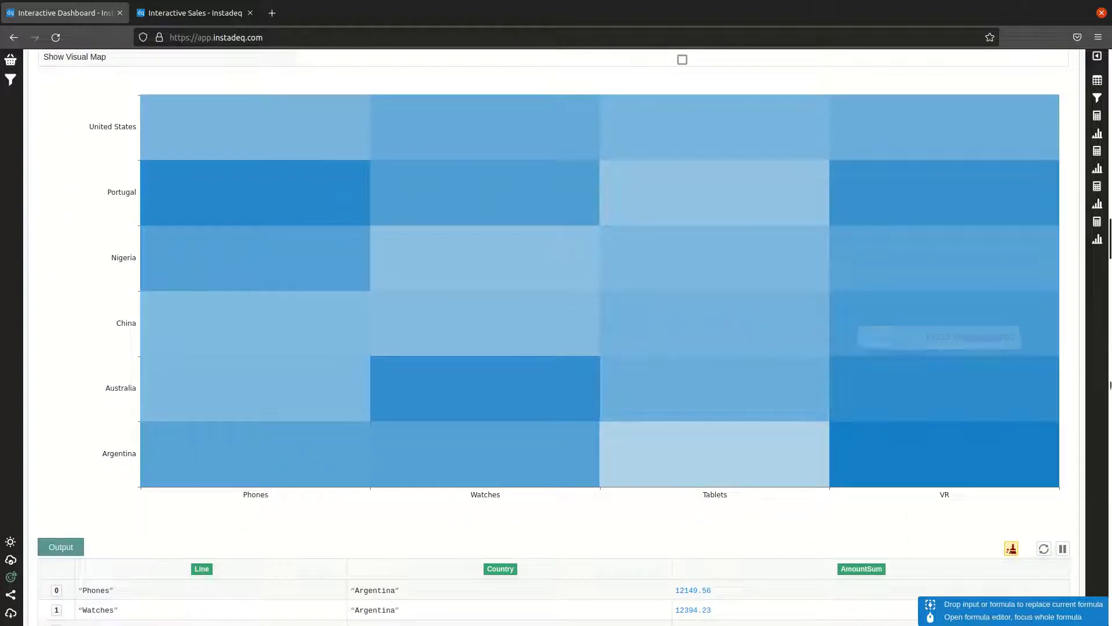
Add a Chart card directly below the Filter card and chart all of the Filter card's columns as values in a Table
scroll(1090, 397, "up", 15)
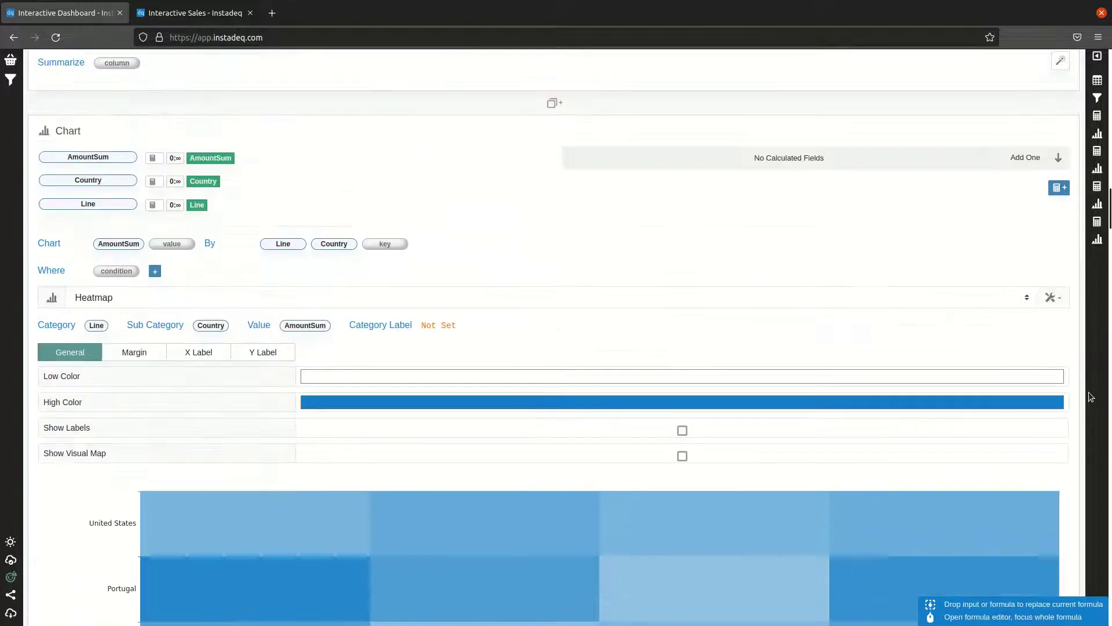
scroll(714, 293, "up", 10)
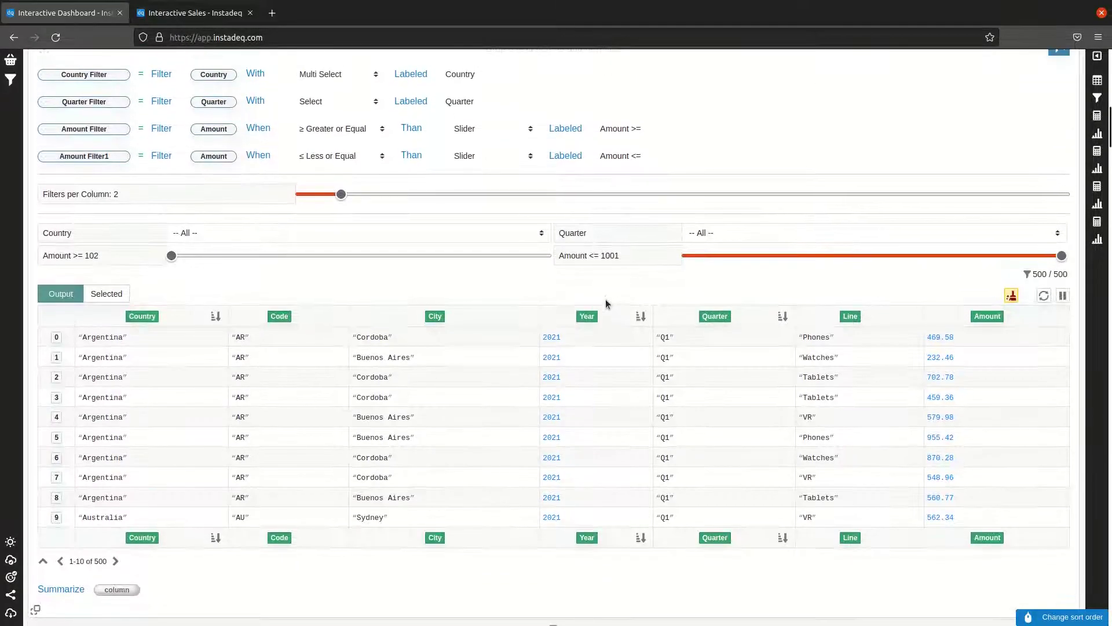
scroll(502, 539, "down", 3)
scroll(501, 540, "down", 4)
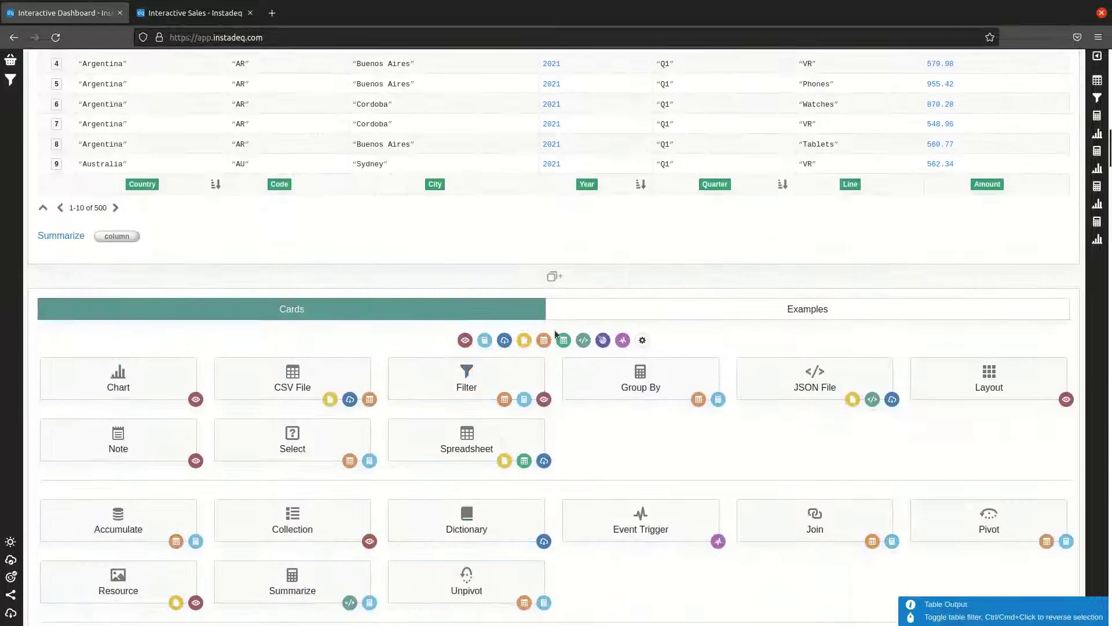
left_click(136, 392)
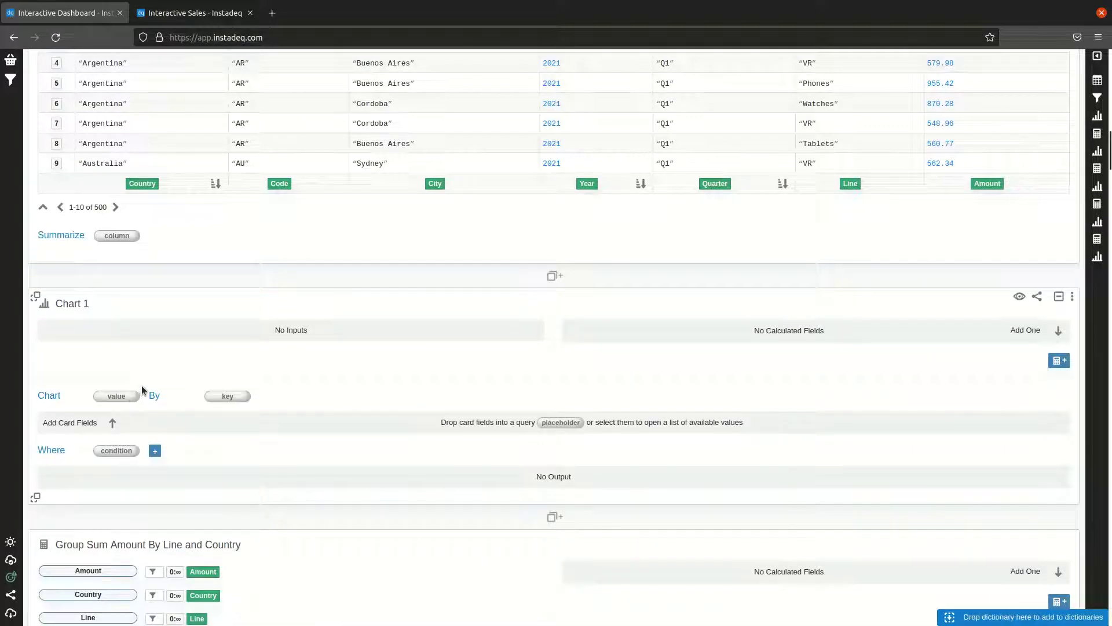
left_click(115, 400)
scroll(113, 398, "down", 3)
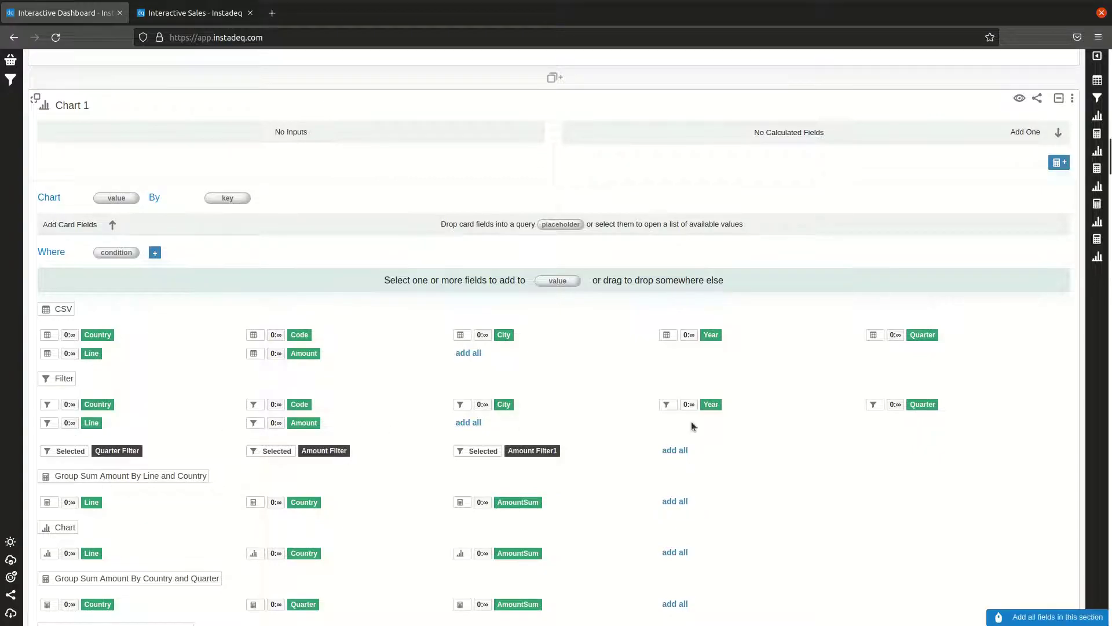
left_click(467, 425)
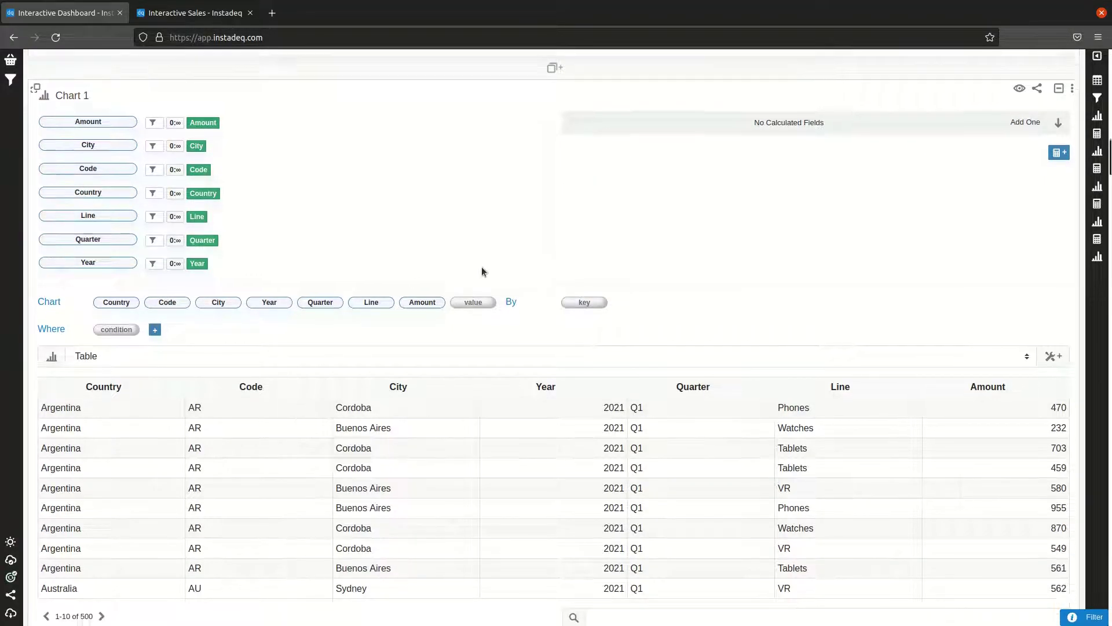
scroll(463, 324, "down", 1)
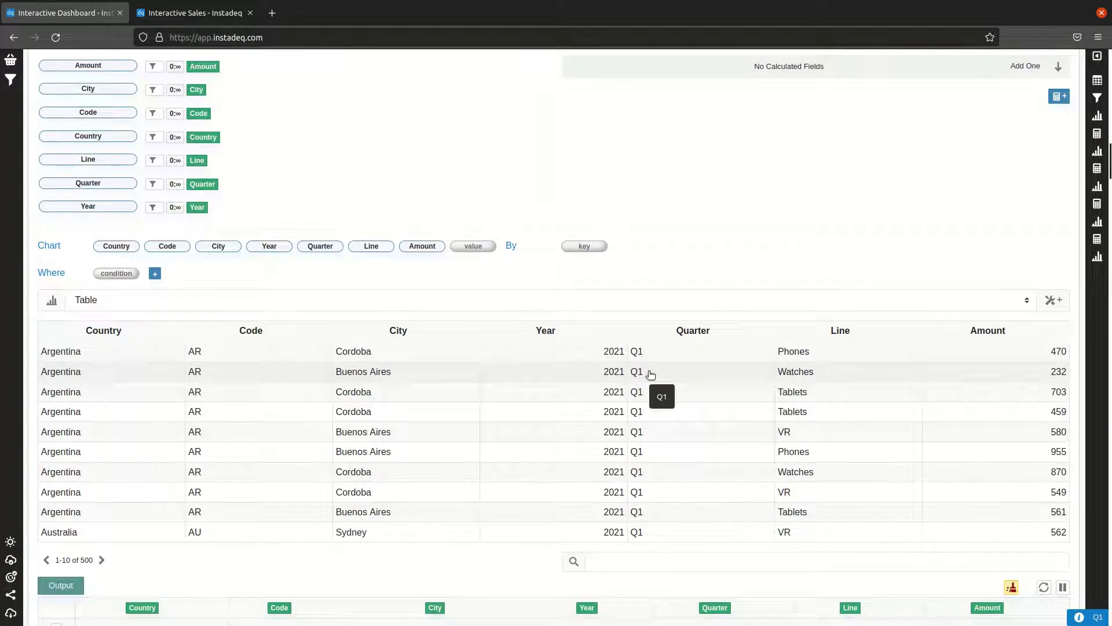
Keep the Table chart type for the new chart and remove its Code field
left_click(231, 299)
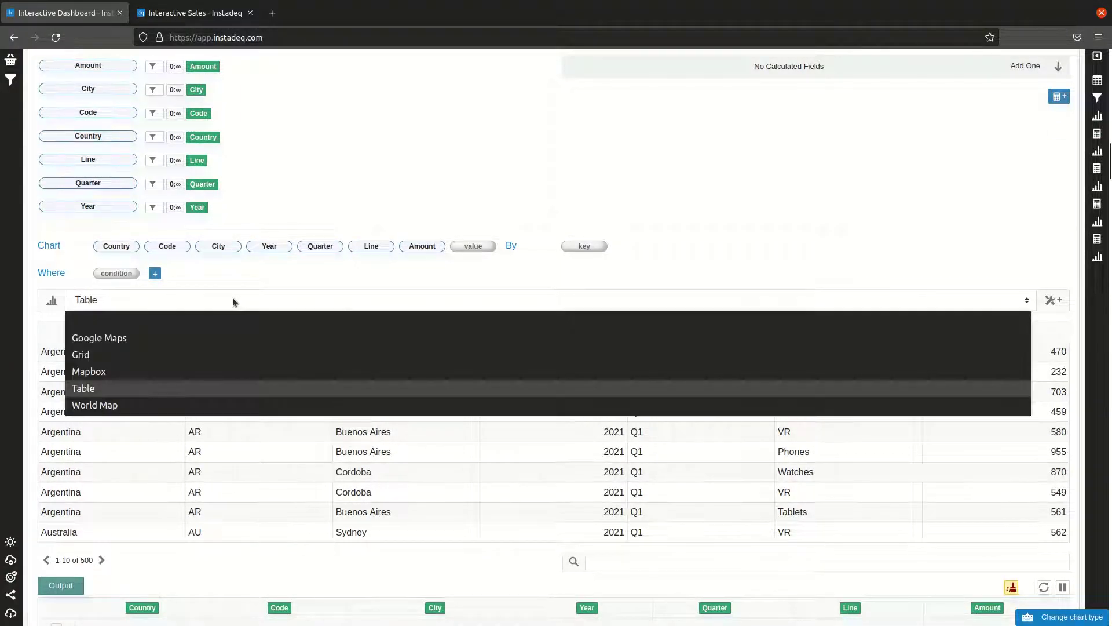
left_click(232, 300)
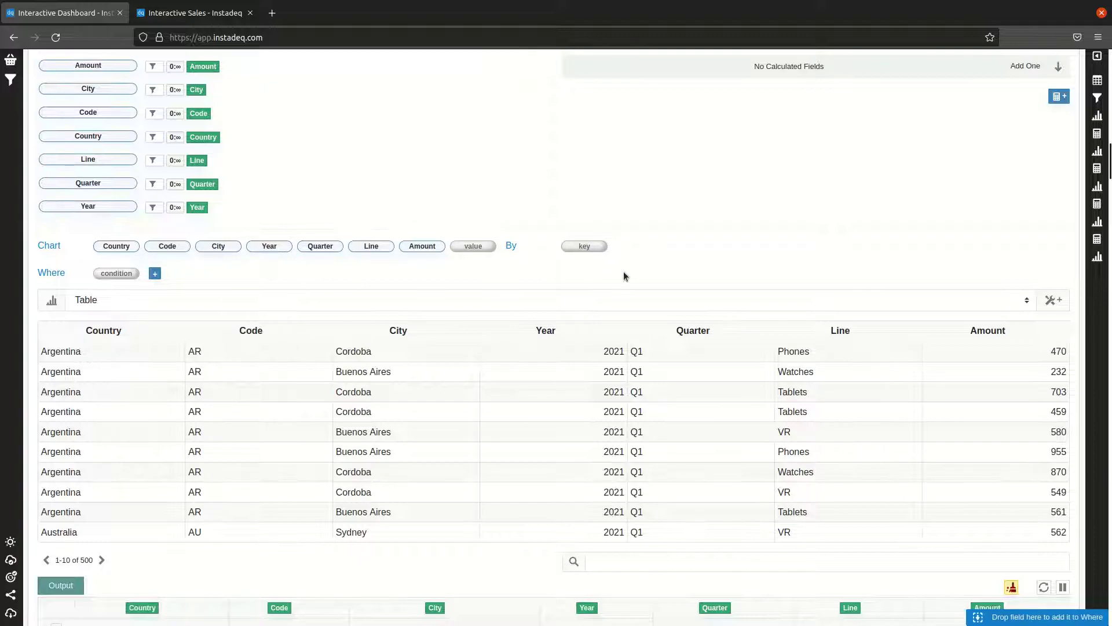
scroll(417, 260, "up", 2)
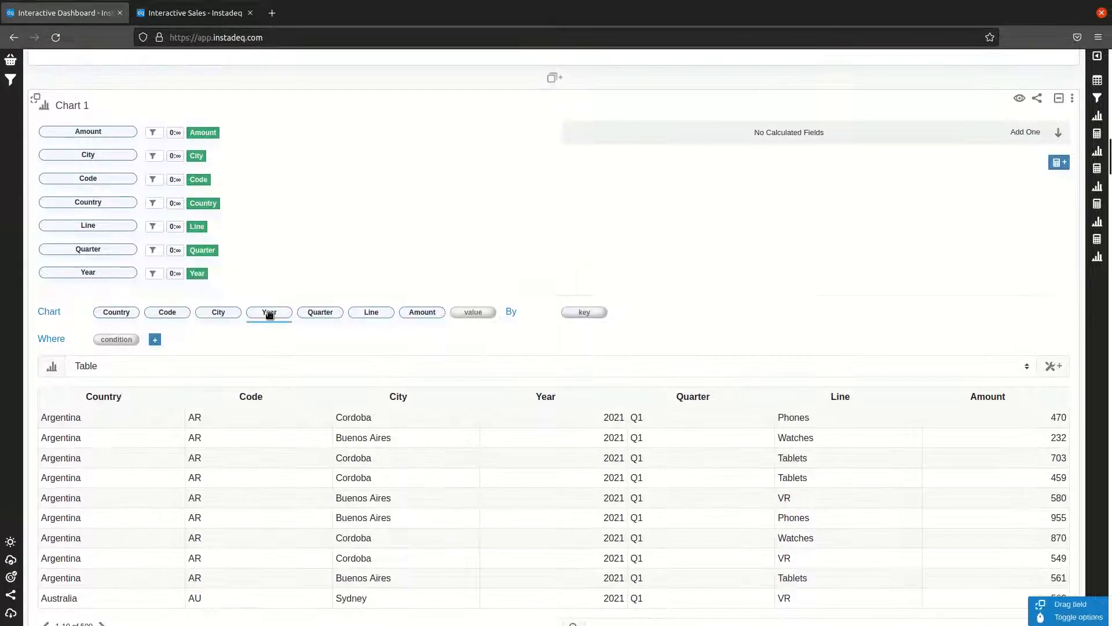
left_click(92, 179)
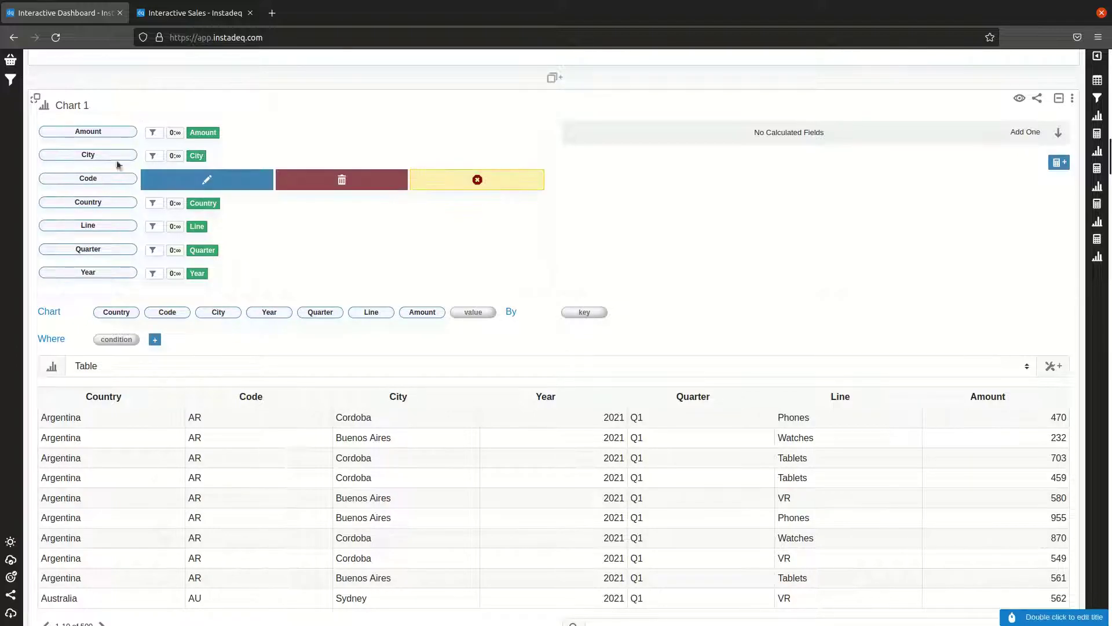
left_click(317, 184)
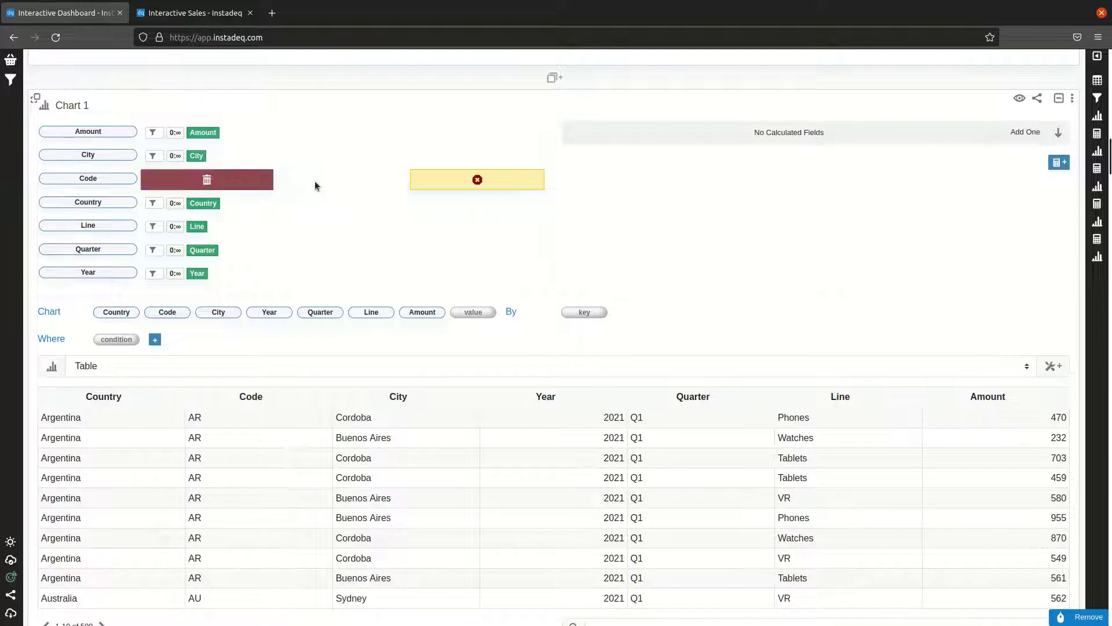
left_click(253, 181)
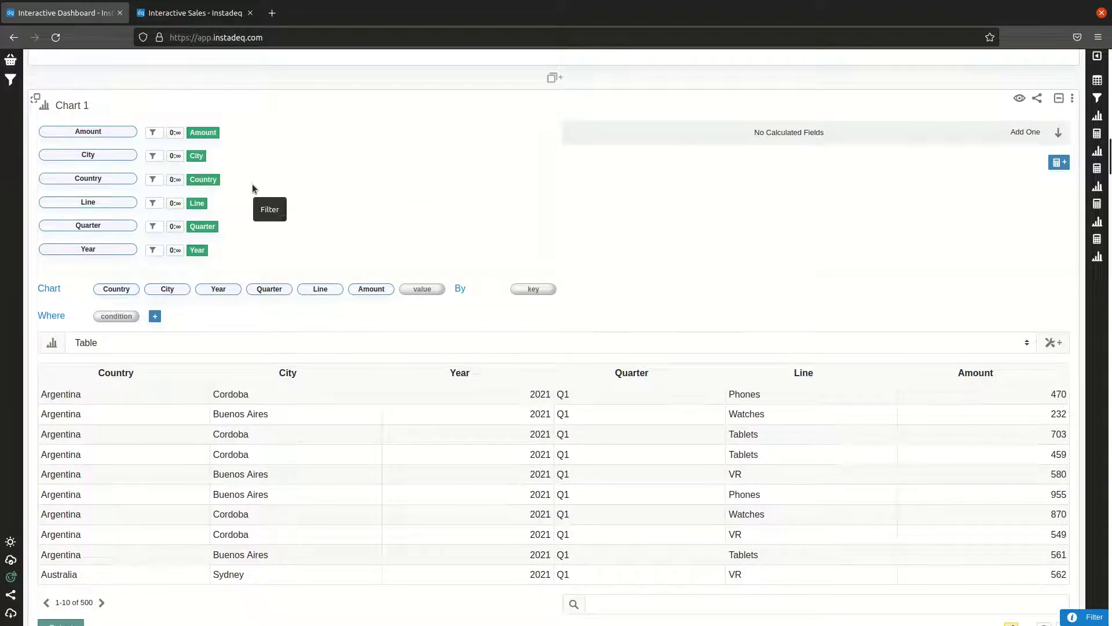
Add a Layout card at the end of the deck, below the AmountSum By Country chart
scroll(696, 217, "down", 2)
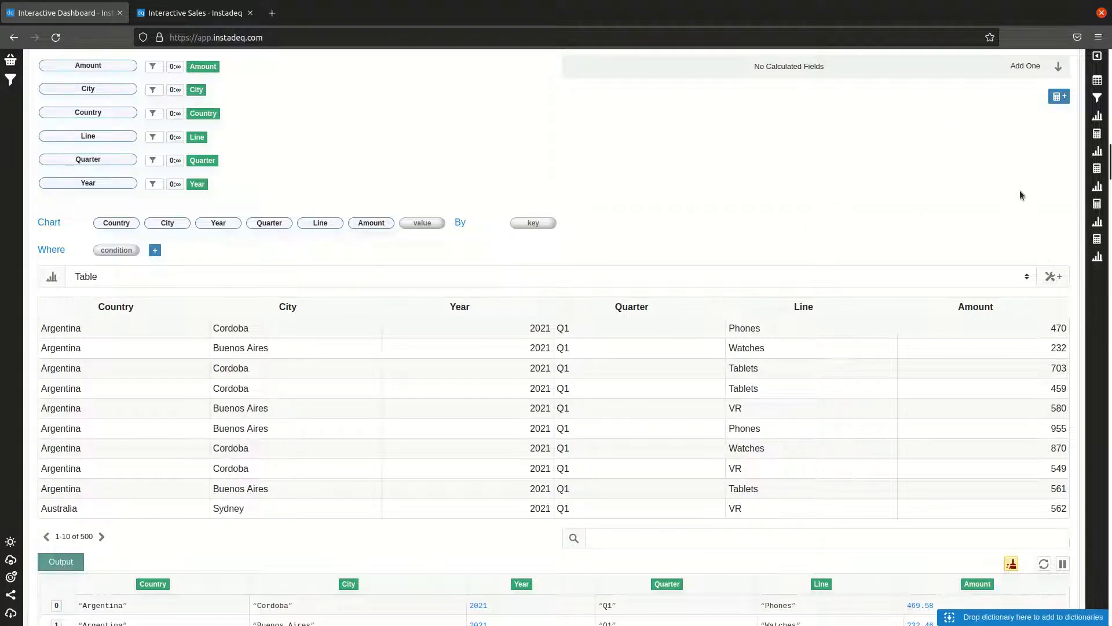
scroll(1020, 193, "down", 2)
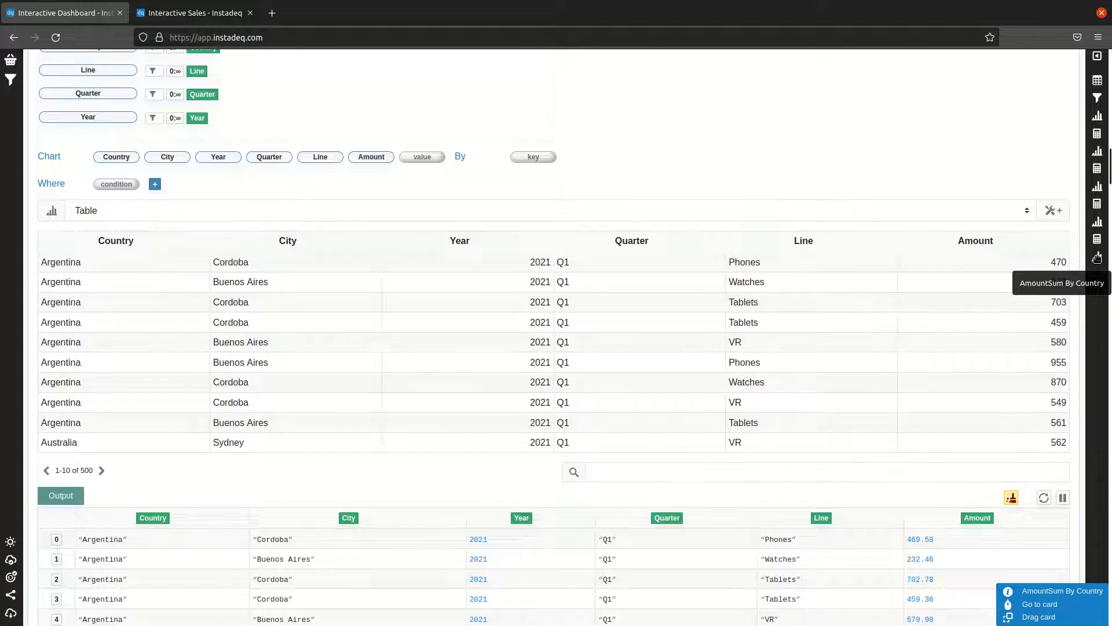
left_click(1097, 259)
scroll(1089, 300, "down", 5)
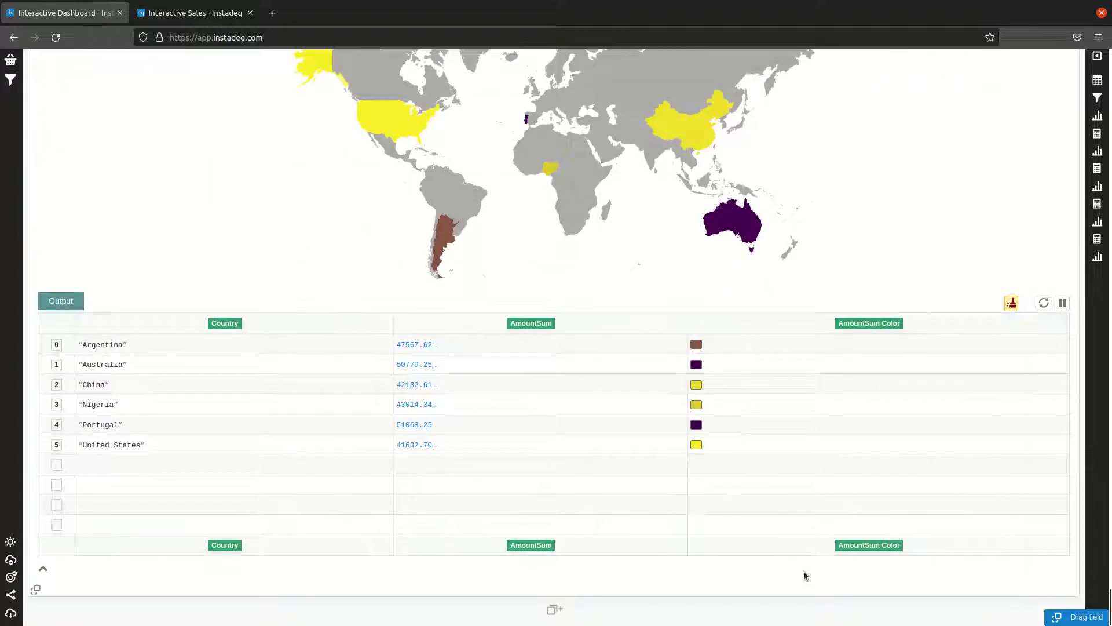
left_click(768, 607)
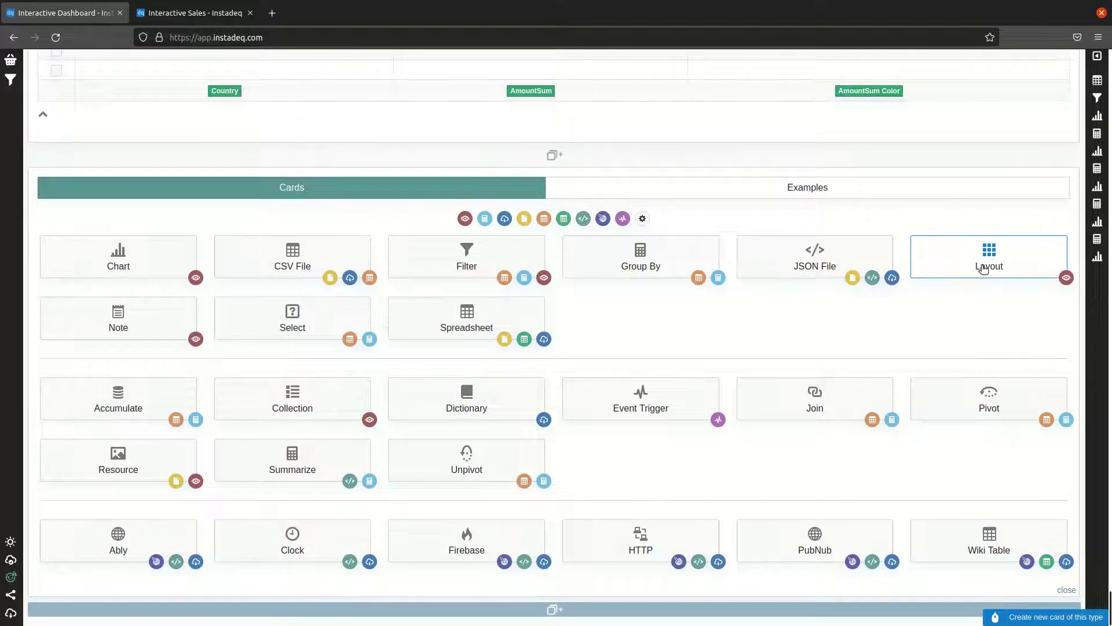
left_click(984, 269)
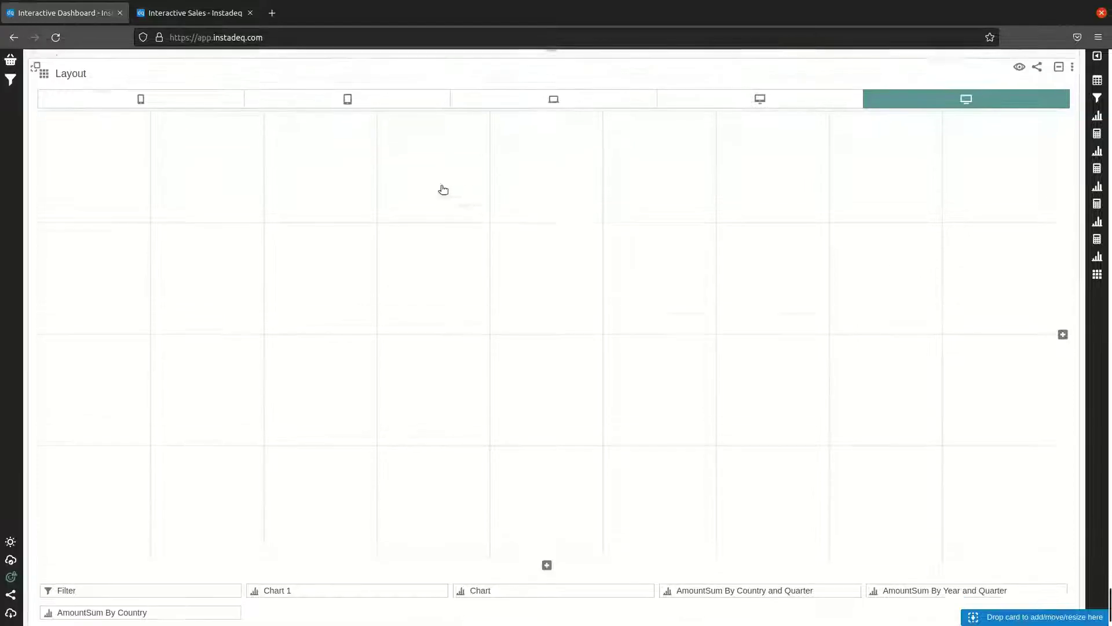
Rename the layout card Sales Dashboard and add two more rows to its grid
left_click(90, 117)
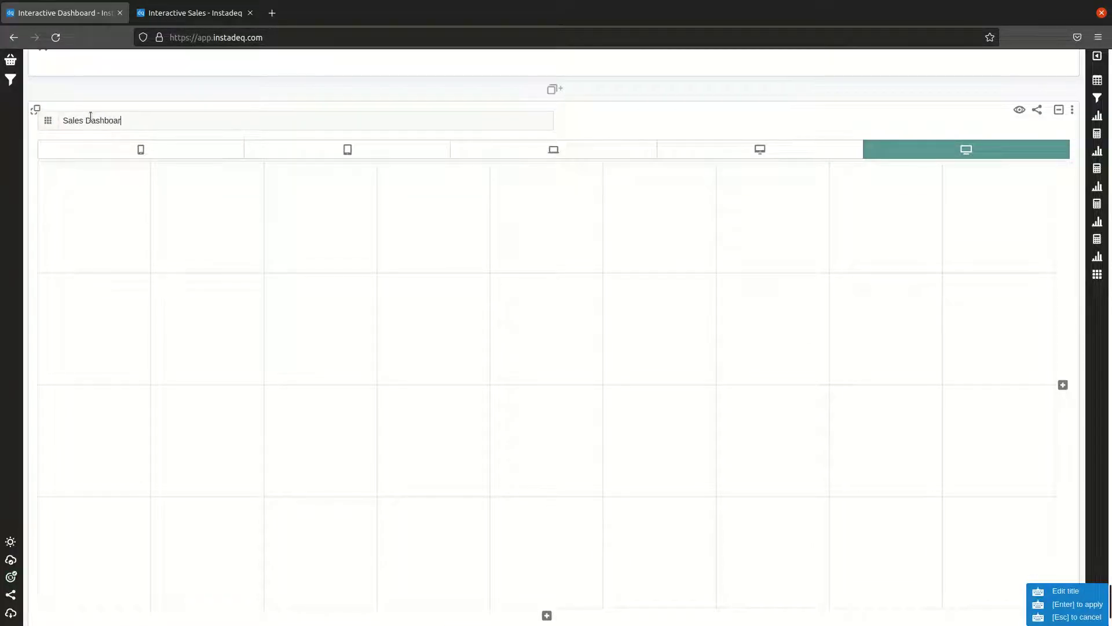
key("Return")
scroll(217, 238, "down", 2)
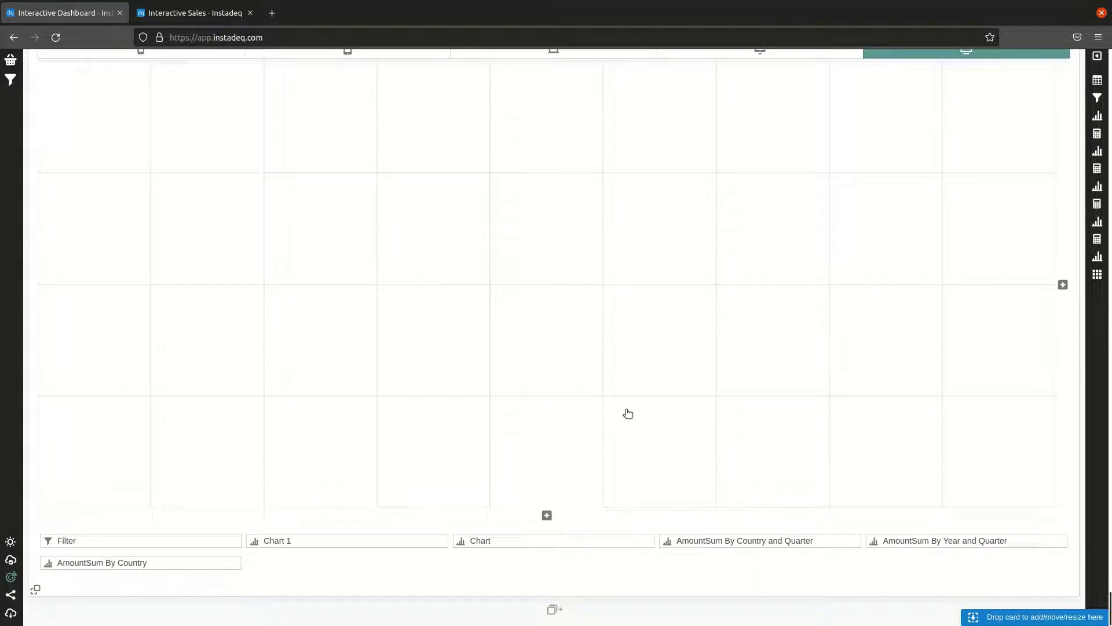
scroll(143, 502, "up", 2)
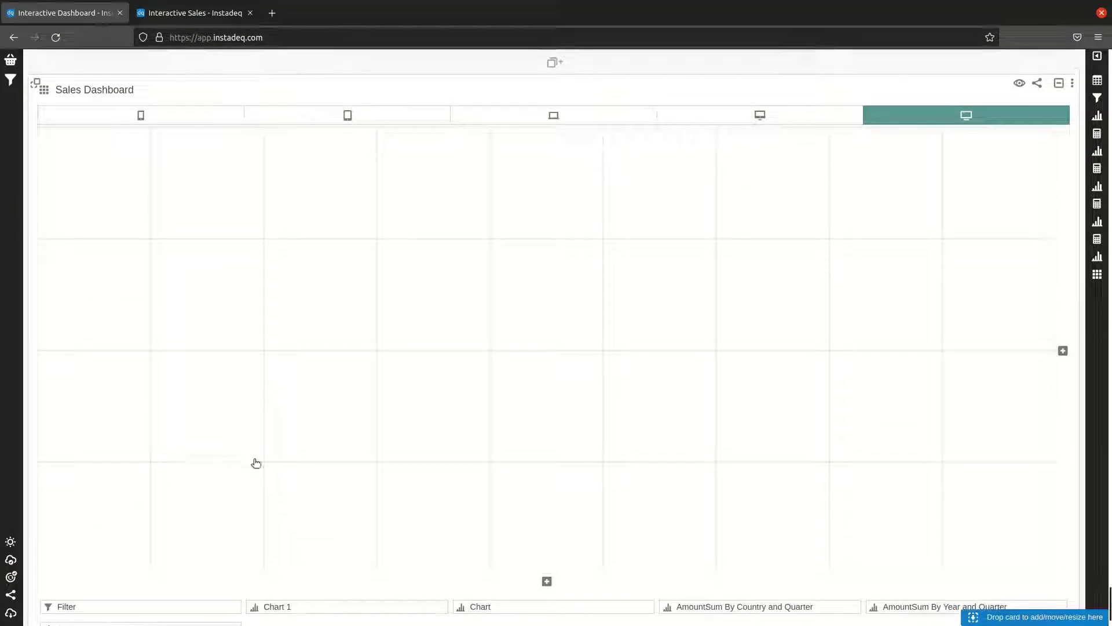
left_click(548, 583)
left_click(547, 582)
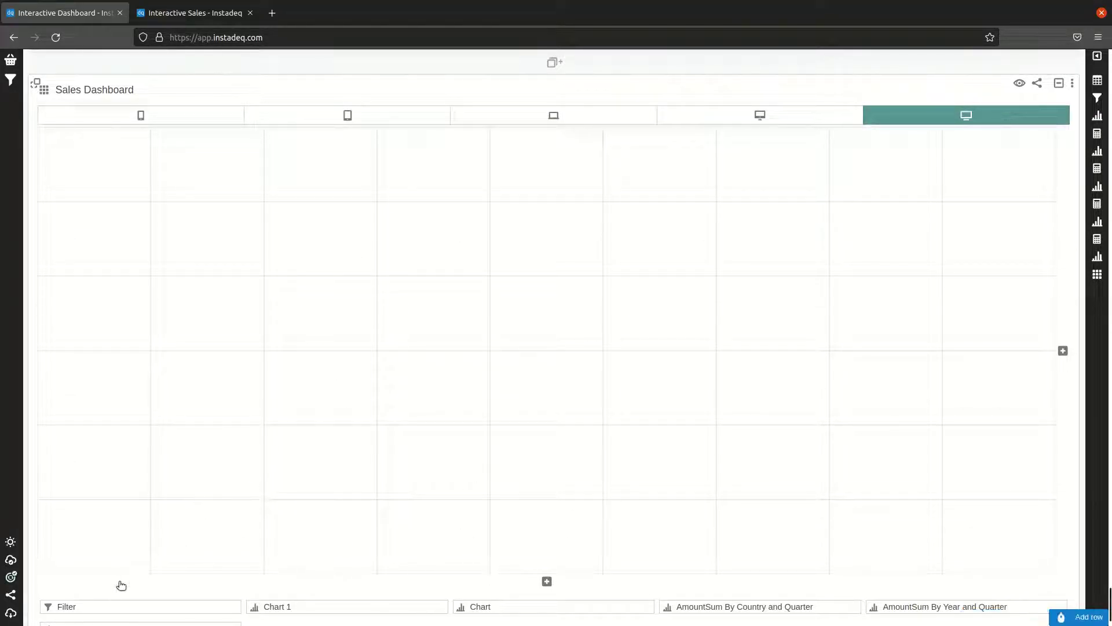
Place the Filter card in the layout's first row and stretch it across all nine columns
scroll(147, 537, "down", 2)
left_click_drag(142, 540, 99, 104)
left_click_drag(168, 127, 1024, 129)
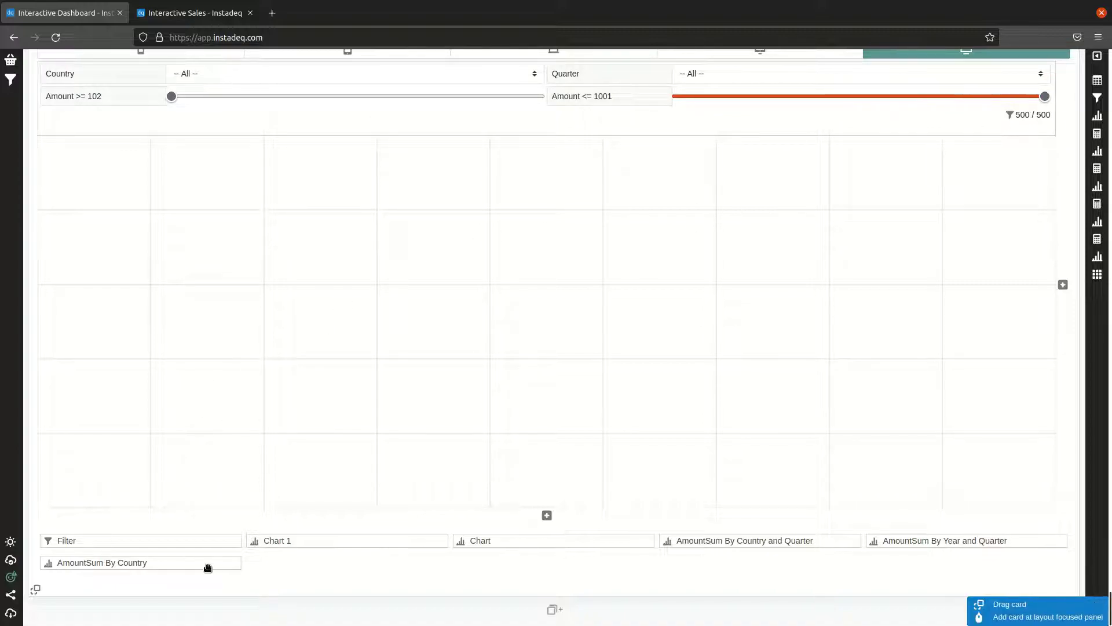
Place the AmountSum By Country map under the filter, three columns by three rows, and Chart 1 below it, four columns by two rows
left_click_drag(176, 564, 276, 310)
mouse_move(144, 206)
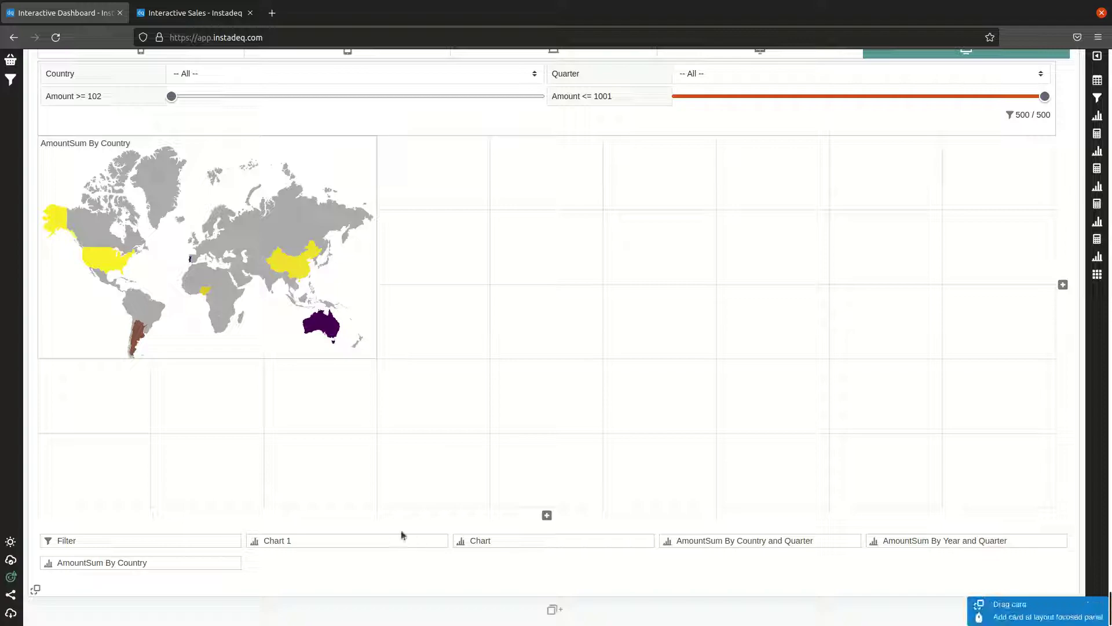
left_click_drag(360, 540, 460, 492)
mouse_move(142, 424)
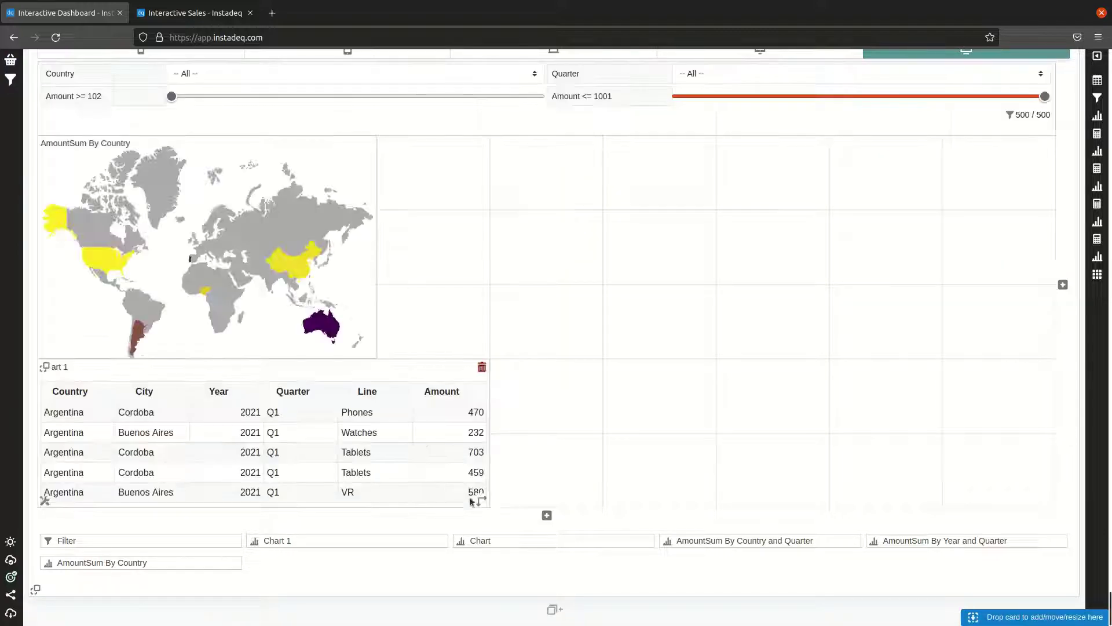
Fill the remaining layout cells with the heatmap, Country and Quarter, and Year and Quarter charts, and widen the Chart 1 table to six columns
left_click_drag(506, 540, 628, 310)
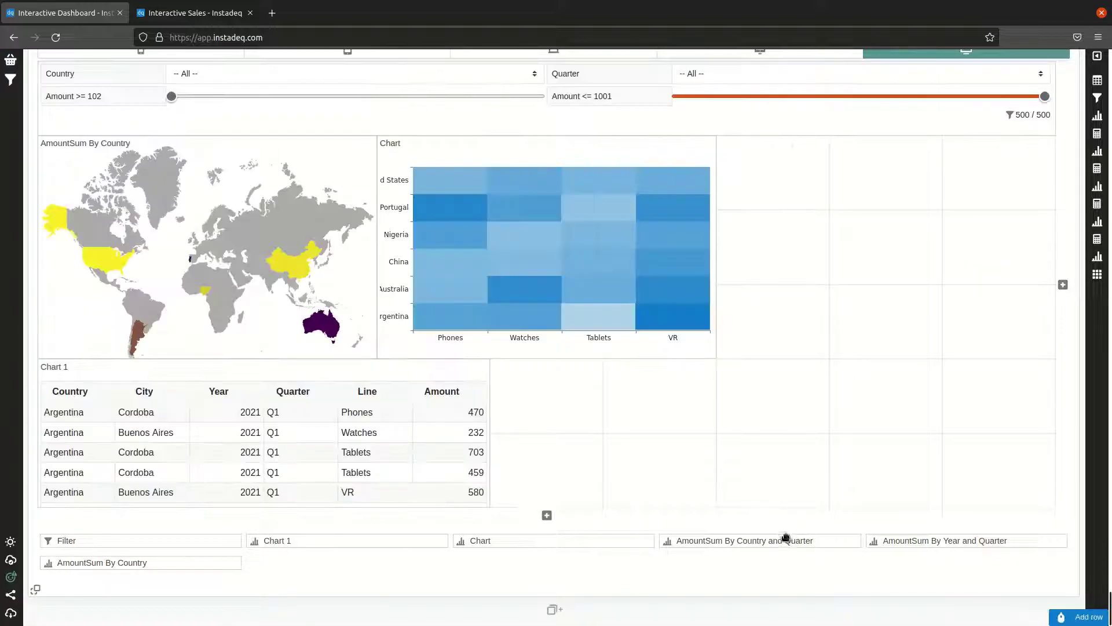
left_click_drag(784, 539, 970, 329)
left_click_drag(912, 543, 1008, 489)
left_click_drag(482, 501, 648, 496)
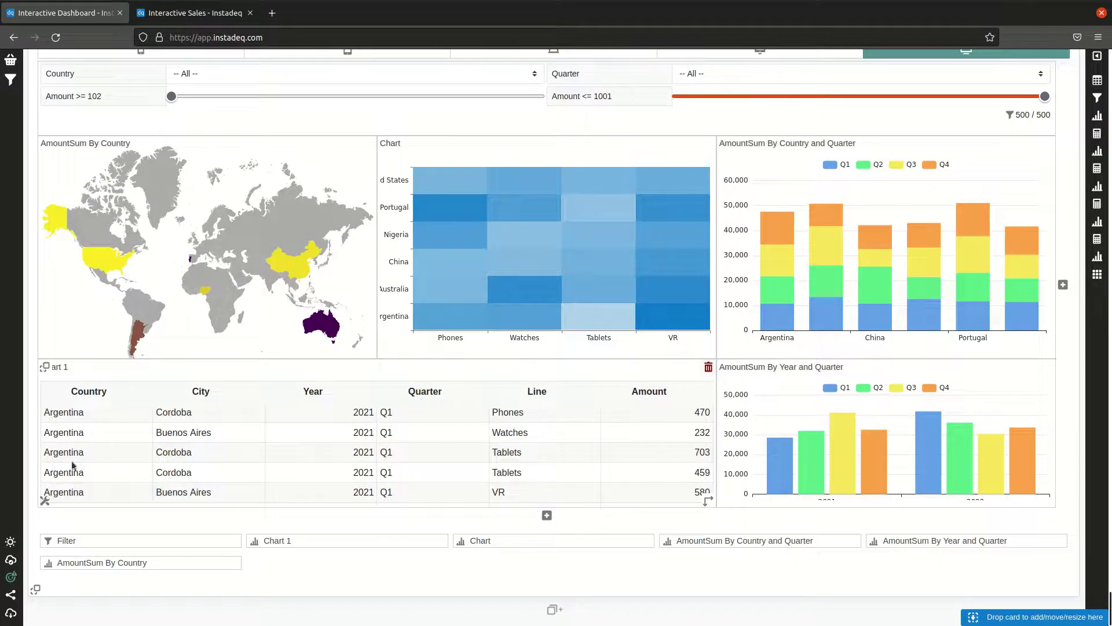
Hide the titles of the Chart 1 table and the AmountSum By Year and Quarter chart in the layout
left_click(45, 502)
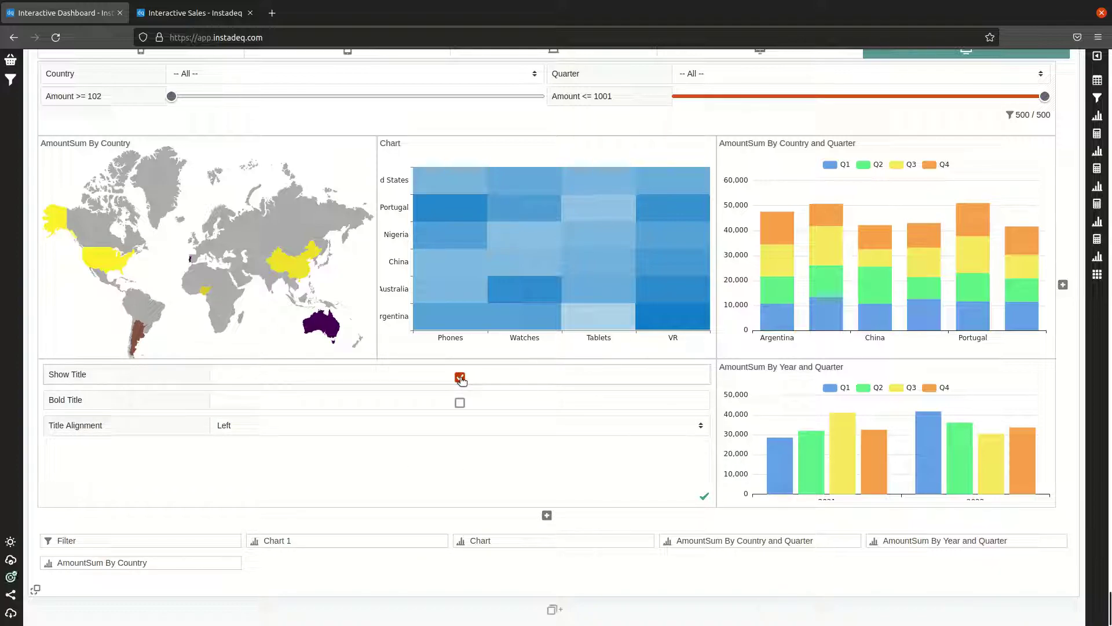
left_click(460, 378)
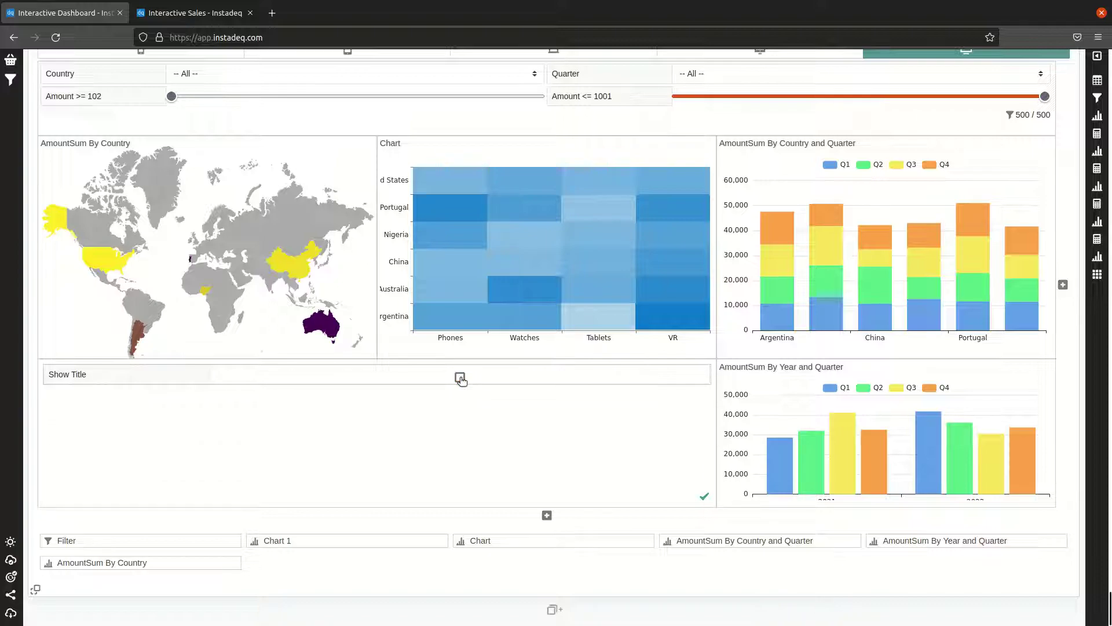
left_click(702, 494)
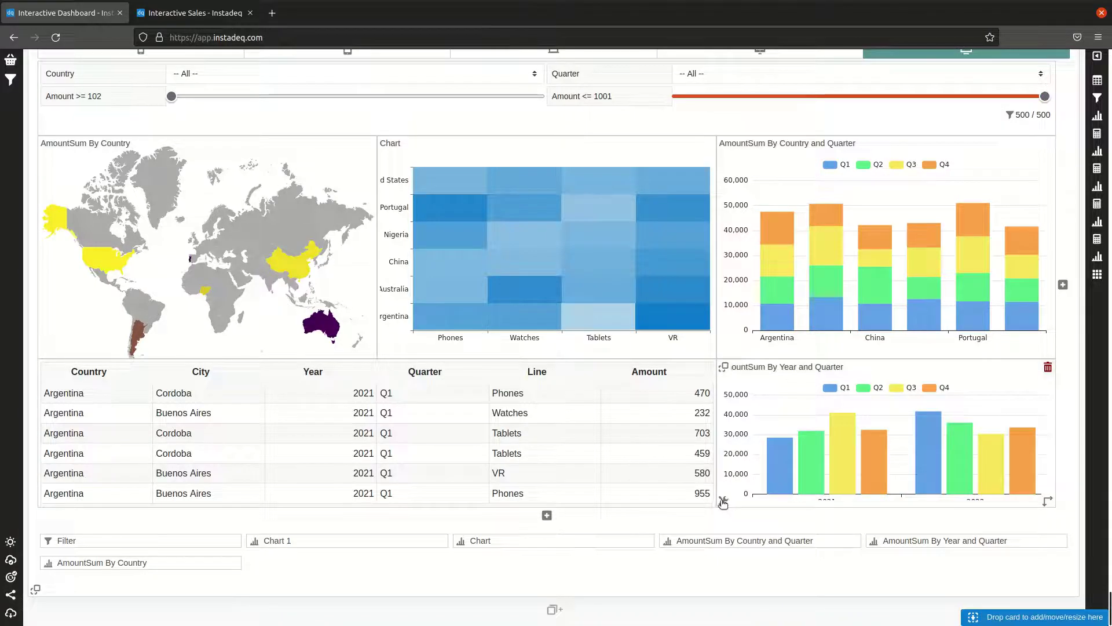
left_click(723, 501)
left_click(926, 377)
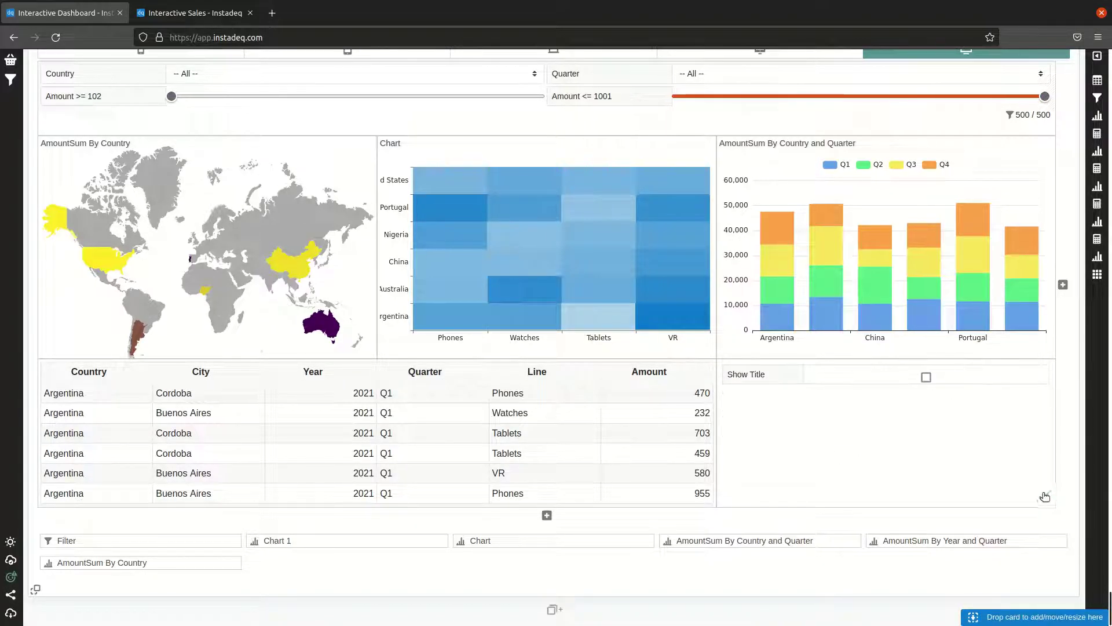
left_click(1043, 499)
Hide the titles of the AmountSum By Country and Quarter chart, the AmountSum By Country map and the heatmap
left_click(725, 352)
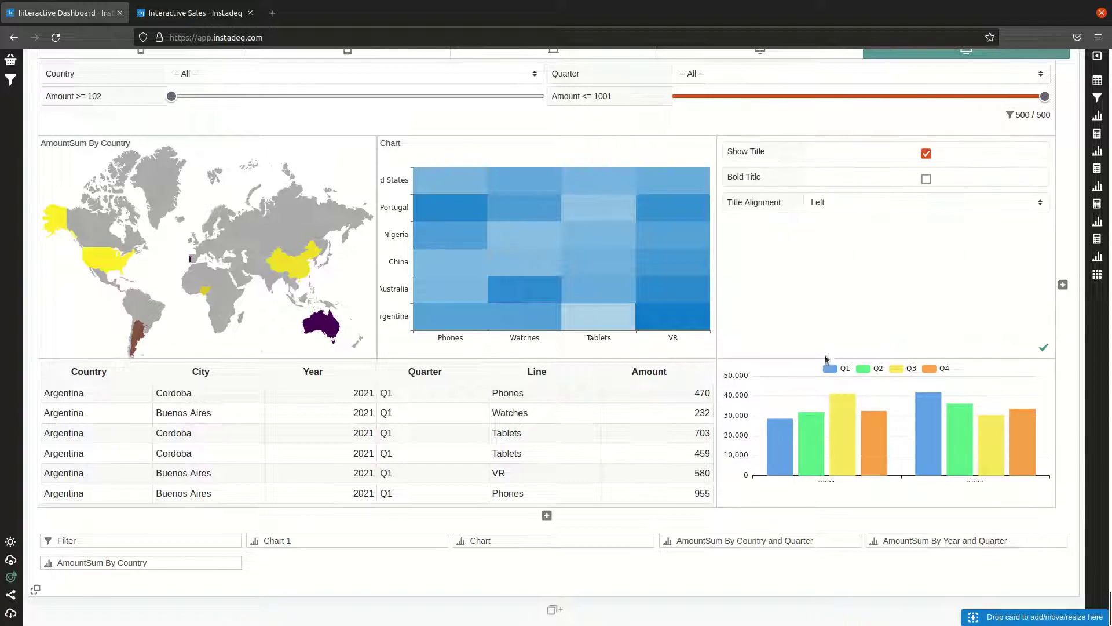
left_click(926, 154)
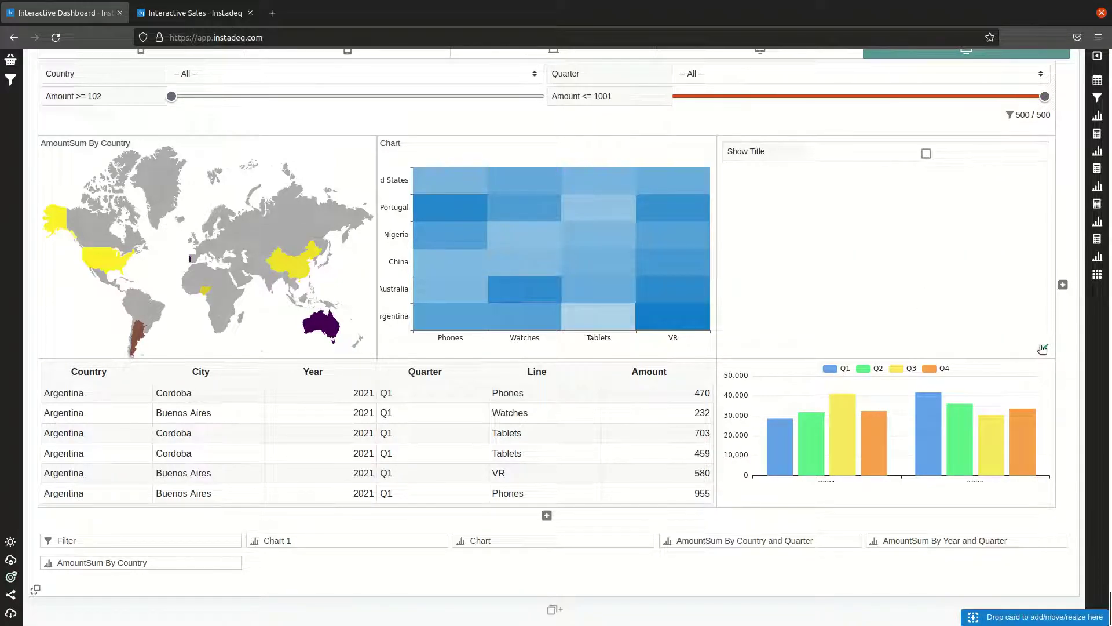
left_click(1043, 348)
left_click(43, 353)
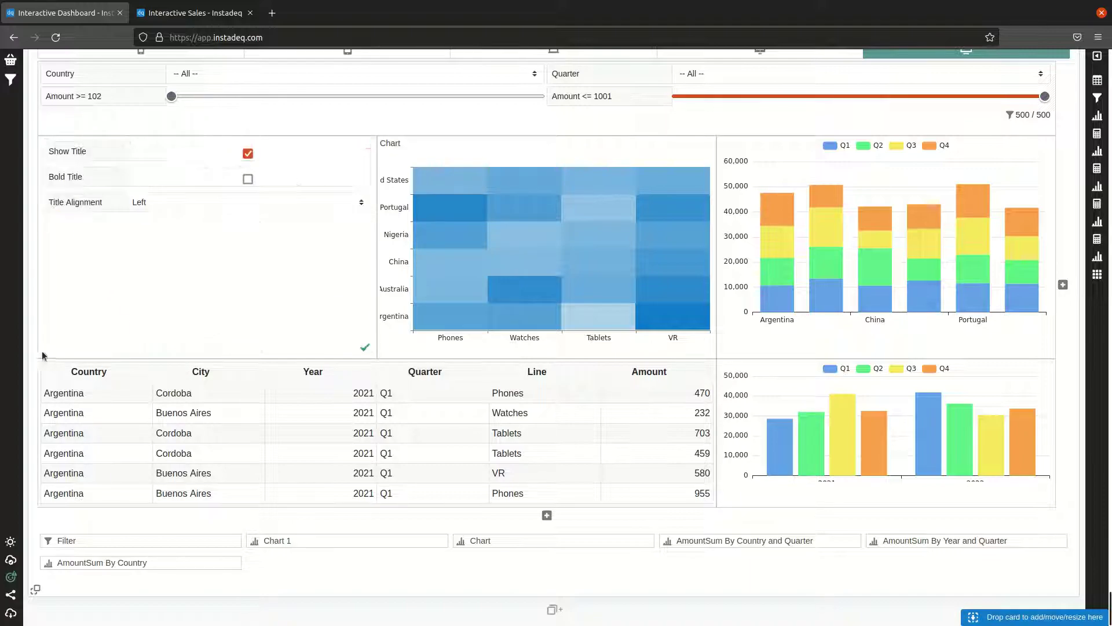
left_click(365, 347)
left_click(388, 354)
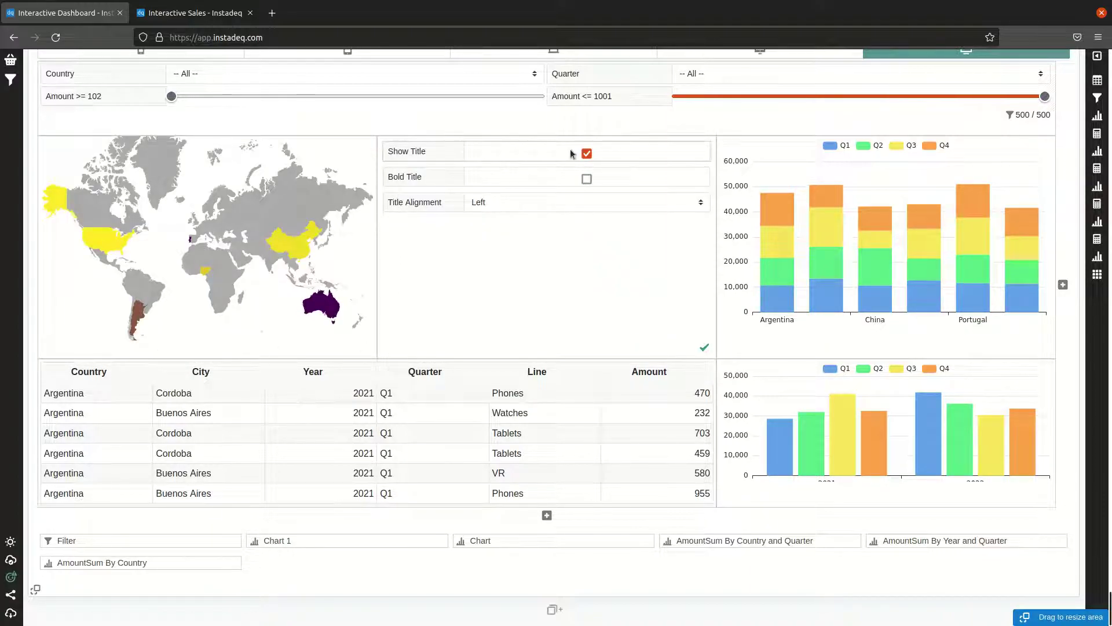
left_click(586, 153)
left_click(705, 349)
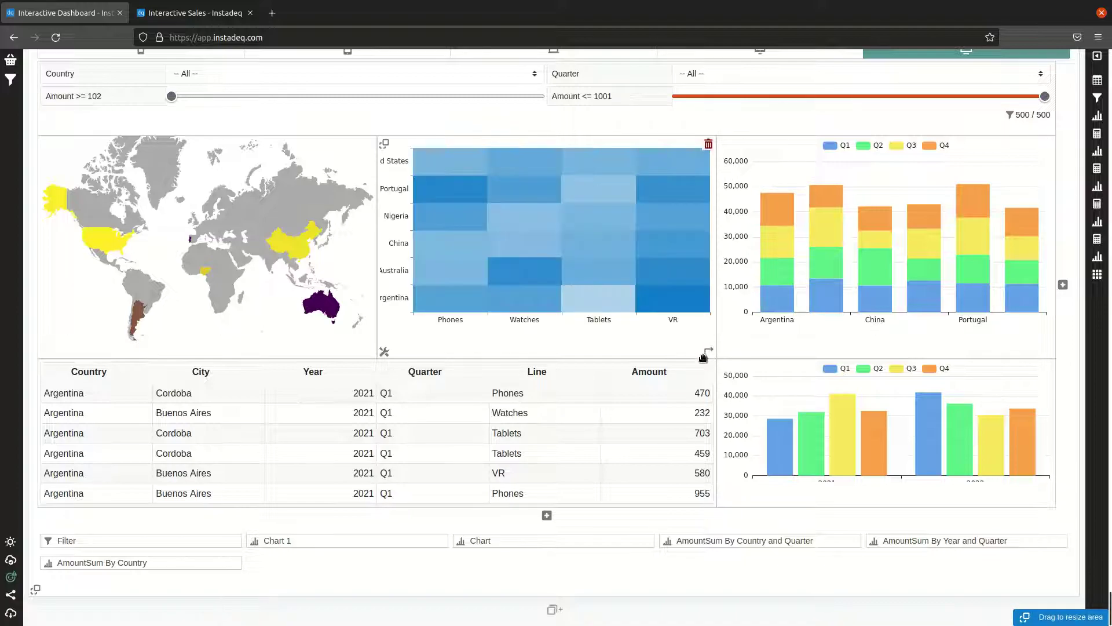
Preview the Sales Dashboard layout in view mode and return to editing it
scroll(870, 184, "up", 1)
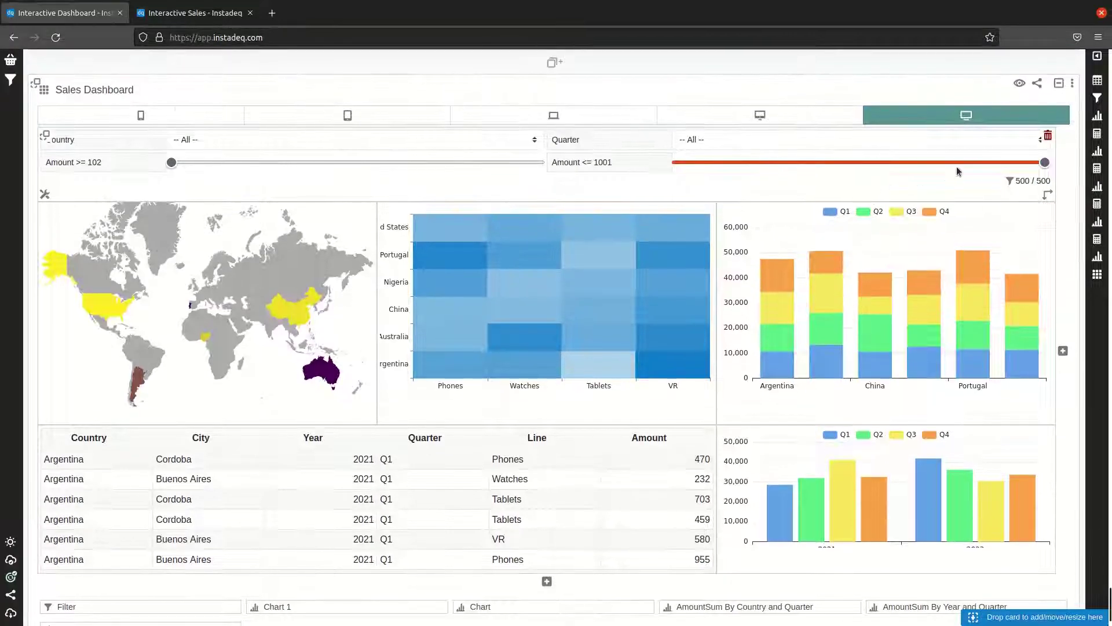
left_click(1021, 84)
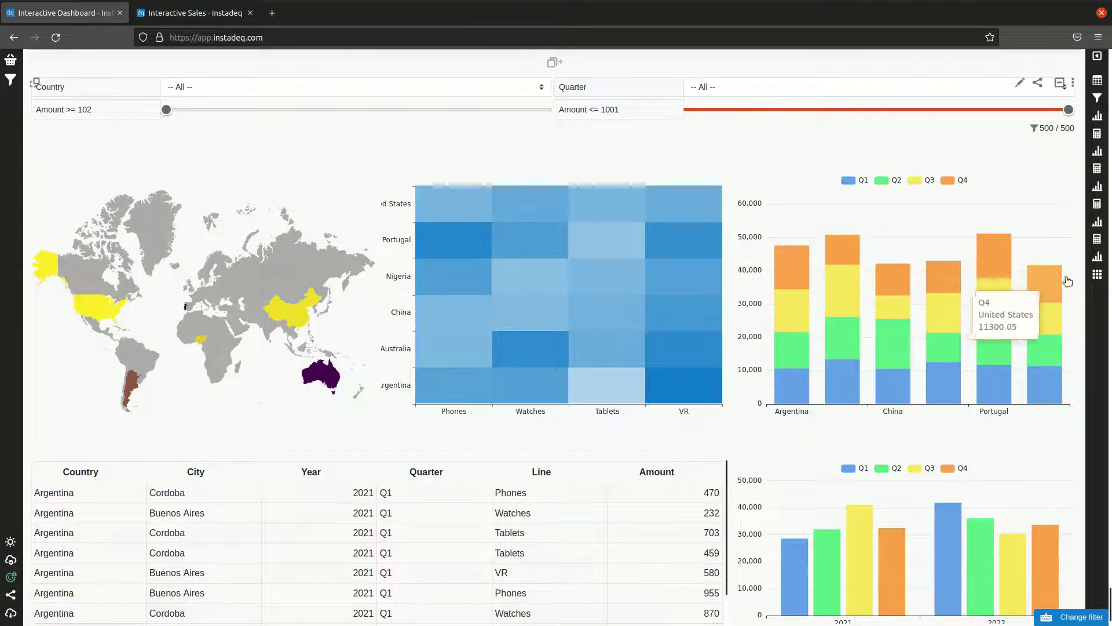
left_click(1019, 82)
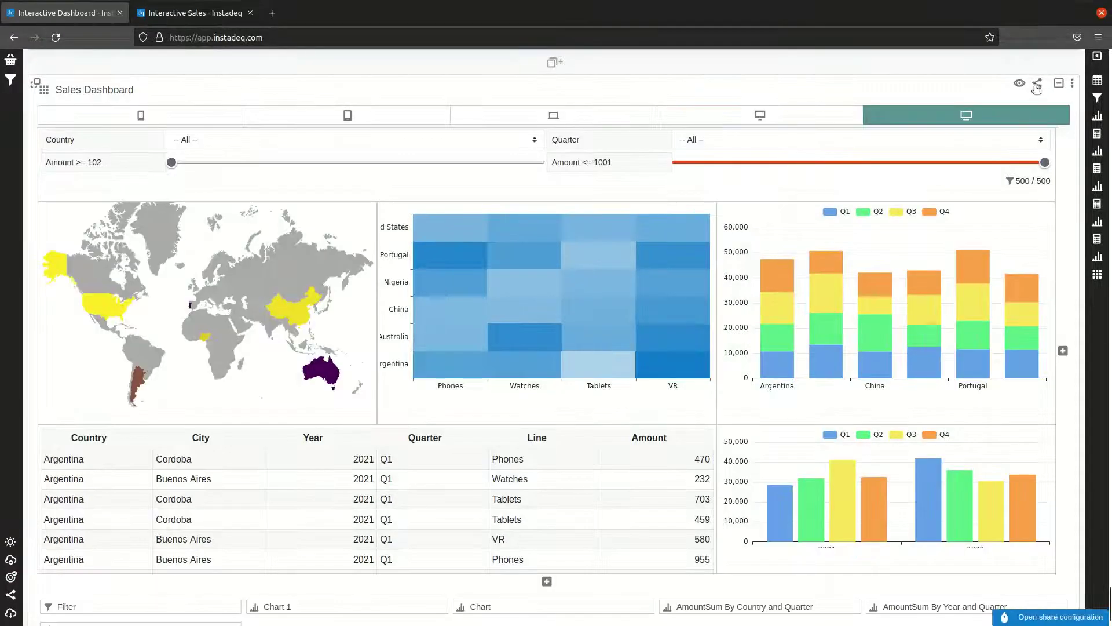
Share the layout as sales-dashboard with the Light theme and Only Me access, and check the Access and Access List sharing options
left_click(1038, 86)
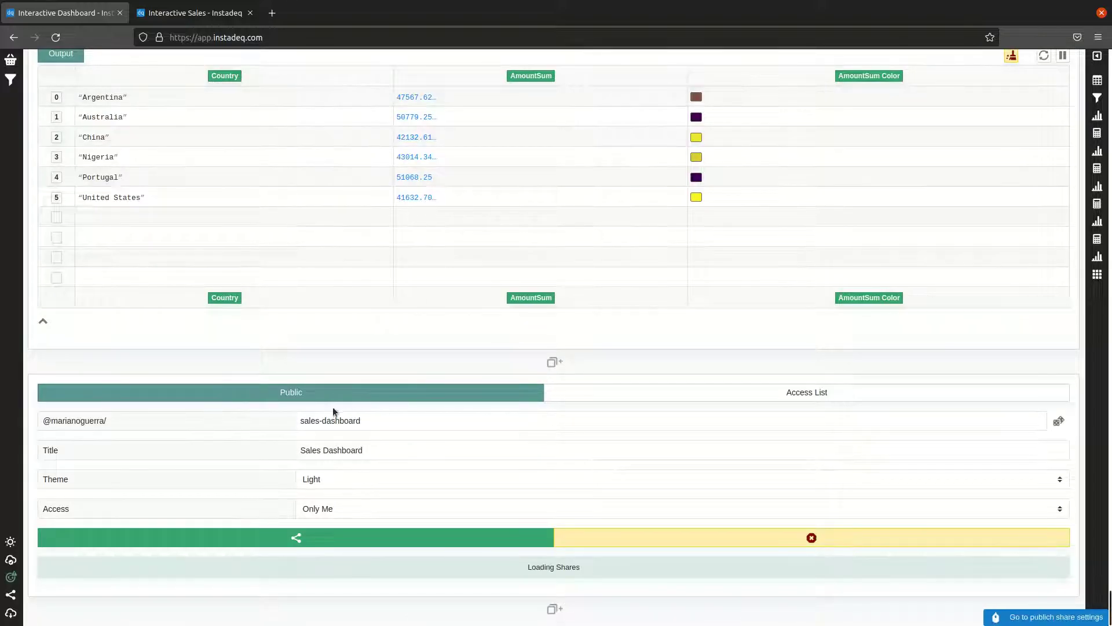
left_click(340, 541)
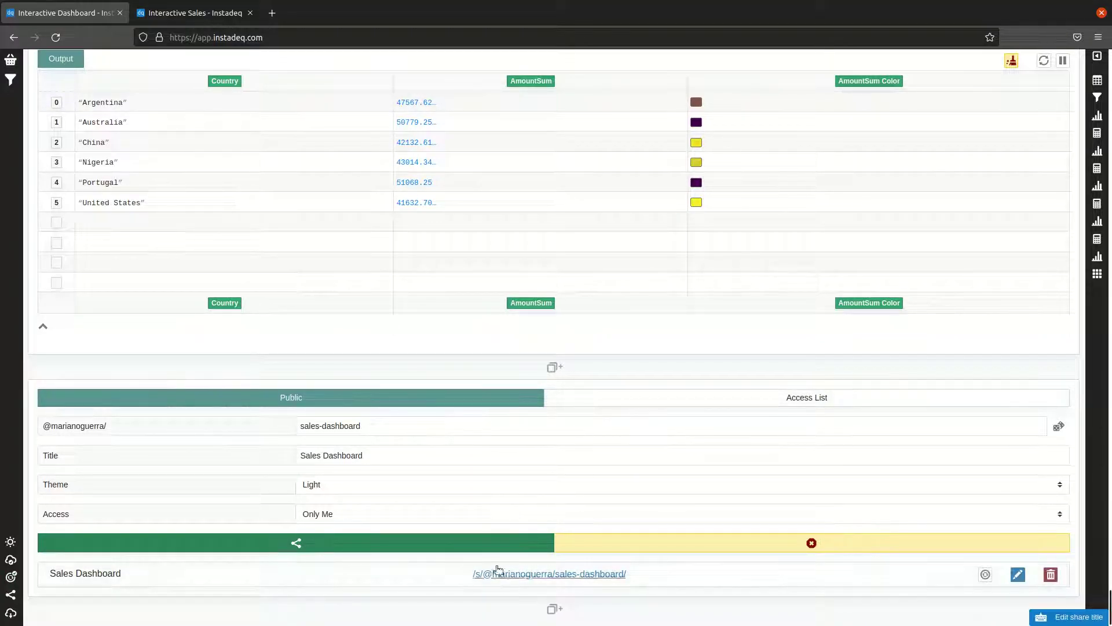
left_click(453, 514)
left_click(451, 513)
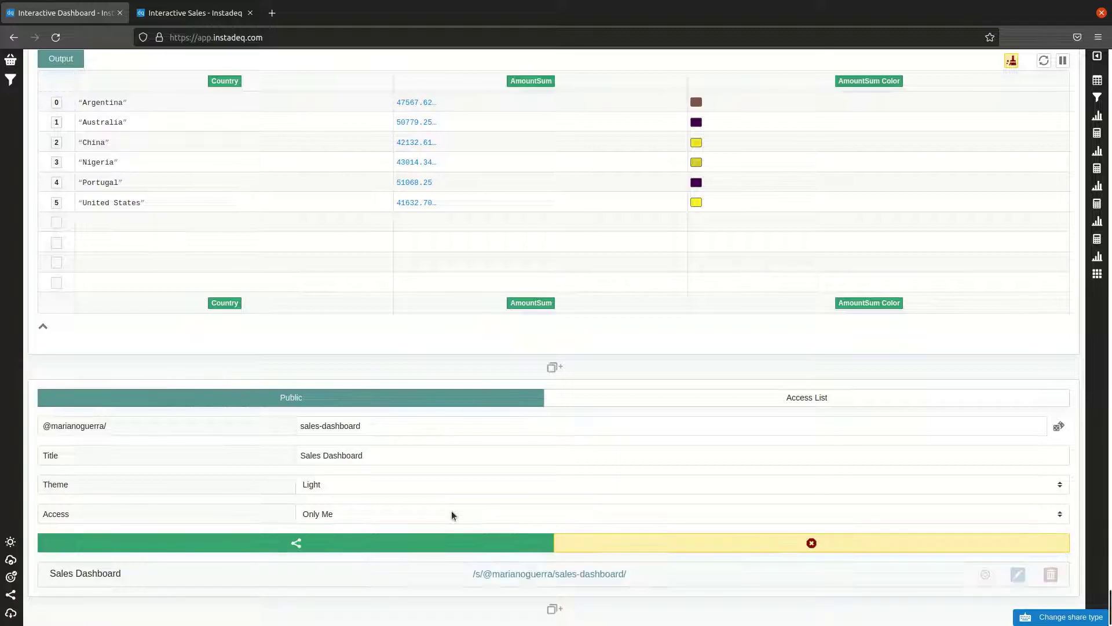
left_click(649, 398)
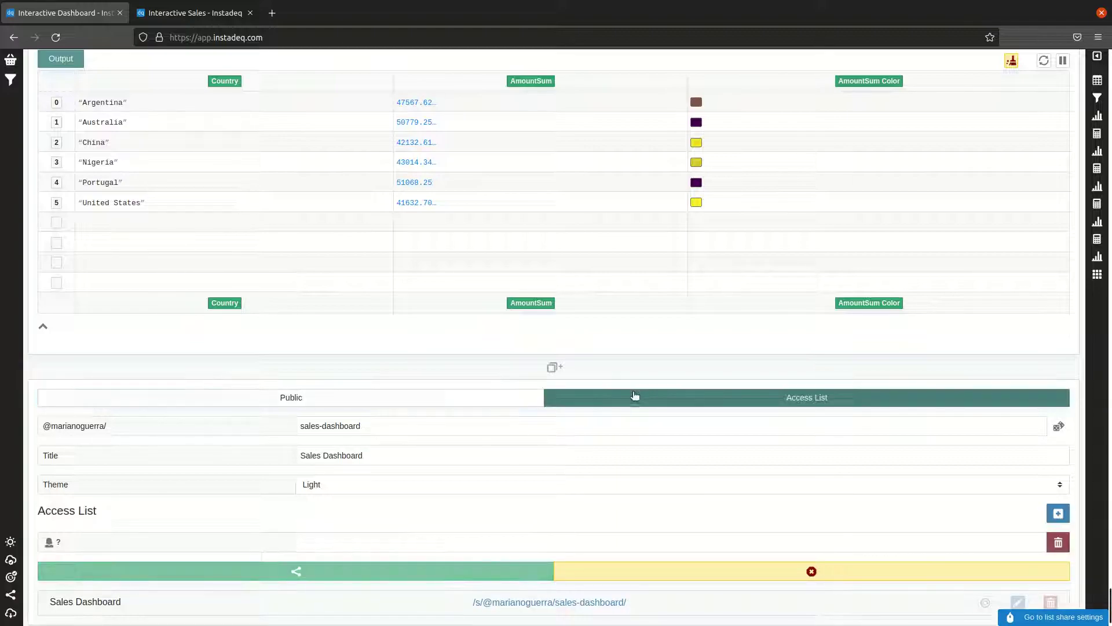
left_click(425, 400)
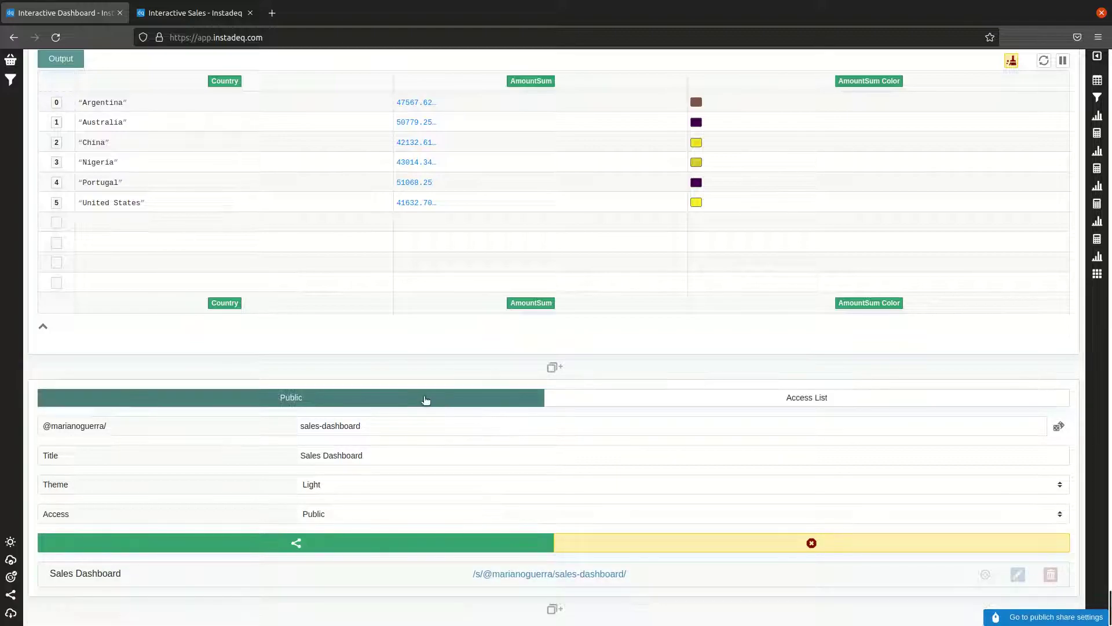
Open the shared Sales Dashboard page and compare it with the Interactive Sales reference dashboard
left_click(509, 576)
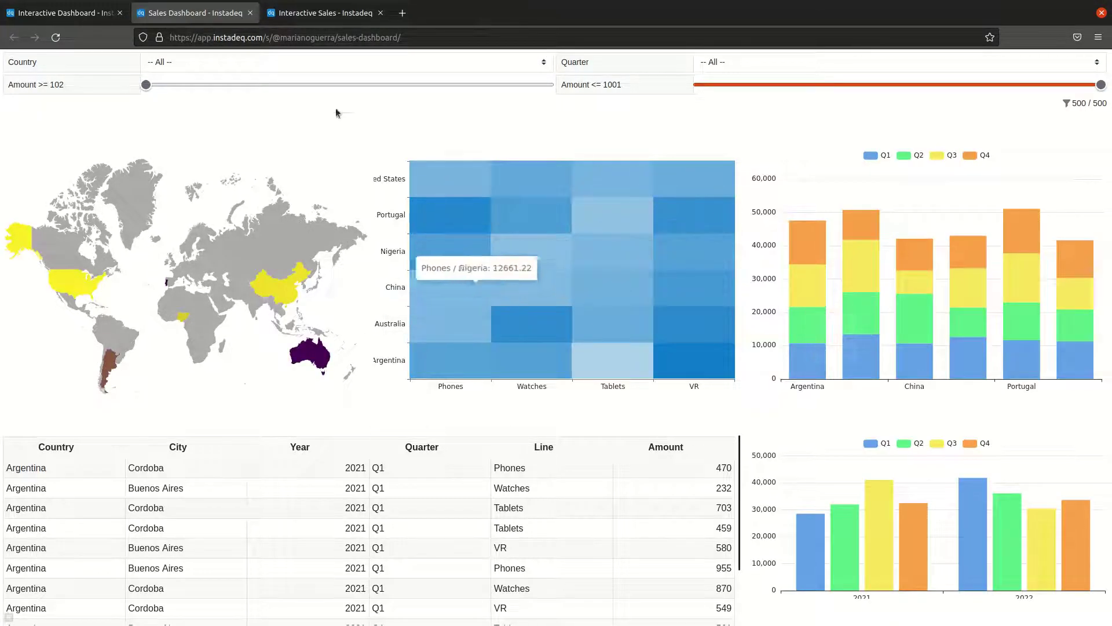
left_click(317, 14)
left_click(209, 17)
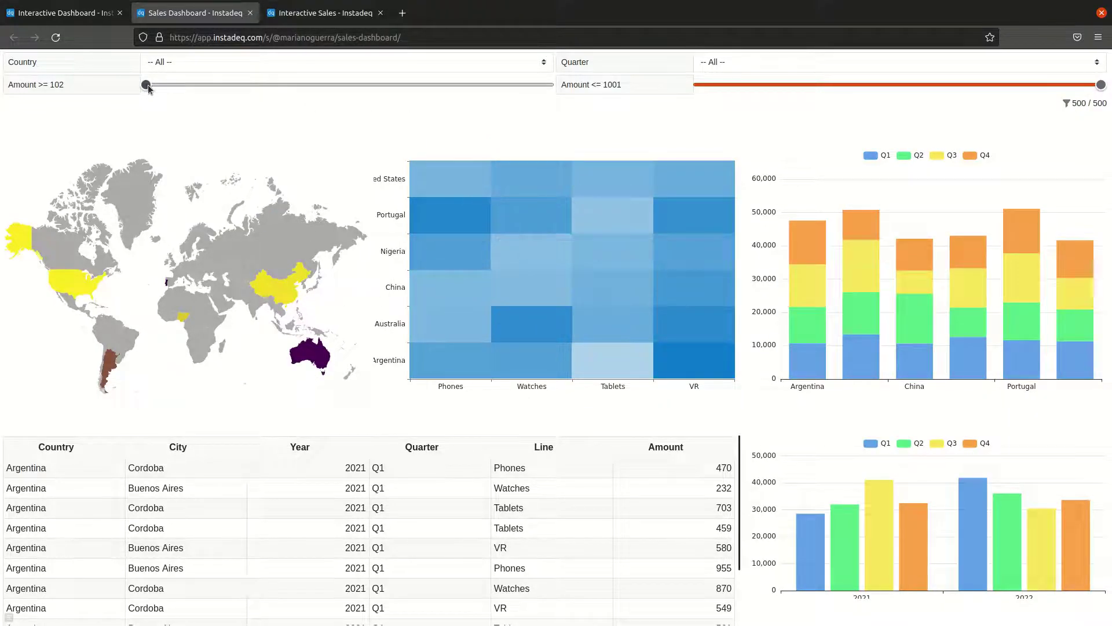
Try the minimum and maximum Amount sliders and the Quarter filter on the shared dashboard, returning Quarter to All
mouse_move(153, 86)
left_mouse_down()
mouse_move(417, 89)
mouse_move(290, 104)
mouse_move(142, 100)
left_mouse_up()
mouse_move(1100, 85)
left_mouse_down()
mouse_move(943, 110)
mouse_move(1013, 82)
mouse_move(1100, 87)
left_mouse_up()
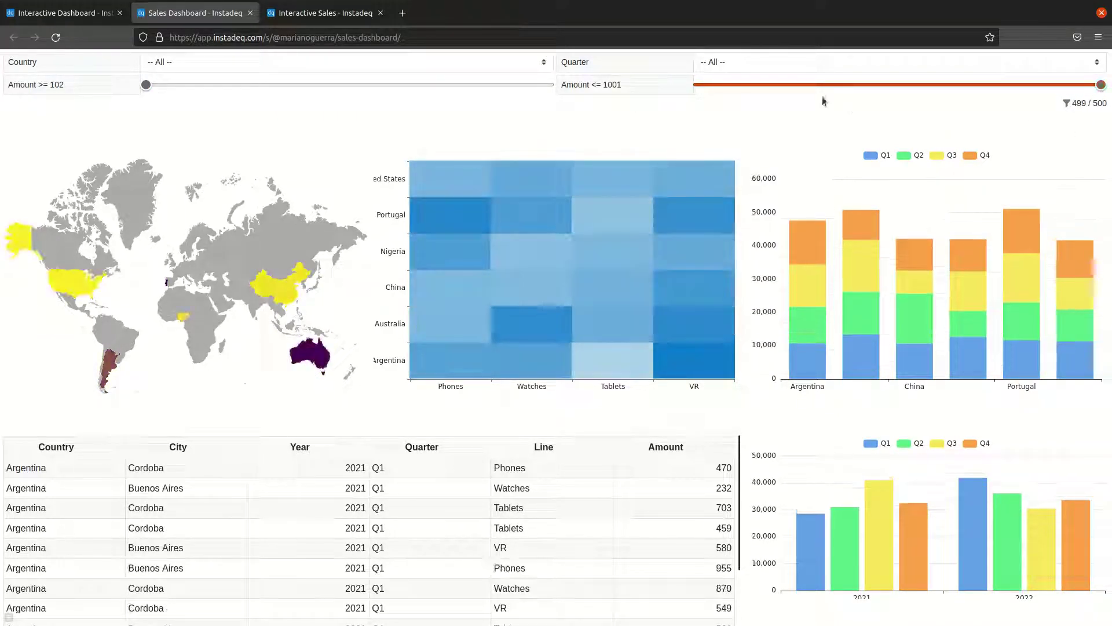
left_click(802, 64)
left_click(782, 102)
left_click(779, 67)
left_click(770, 83)
Filter the shared dashboard by the countries Argentina and Australia
left_click(385, 60)
left_click(347, 141)
left_click(328, 64)
left_click(313, 162)
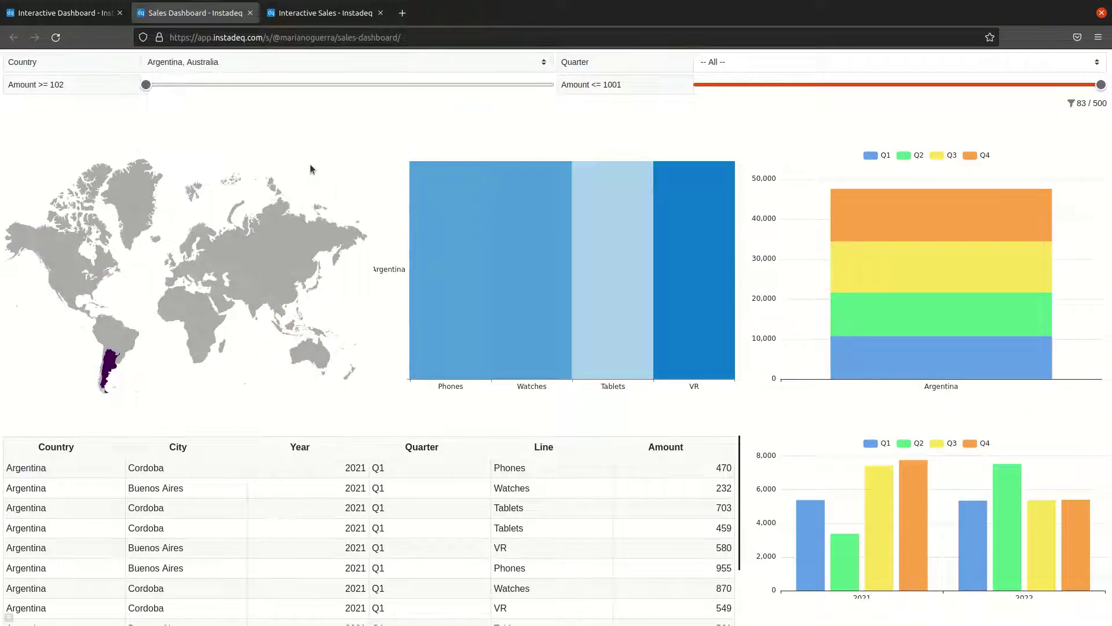